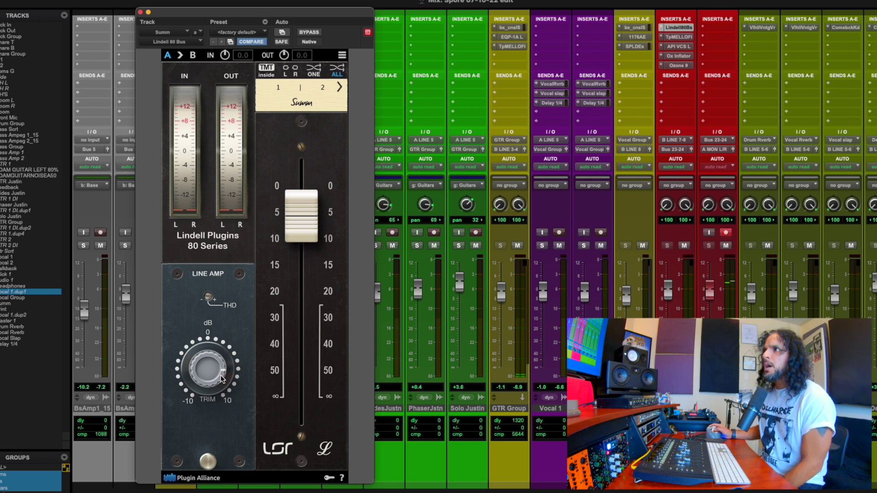
Check the THD and trim values in the Summ track's Lindell 80 Bus plugin, and view its Tape MELLO-FI settings.
mouse_move(208, 297)
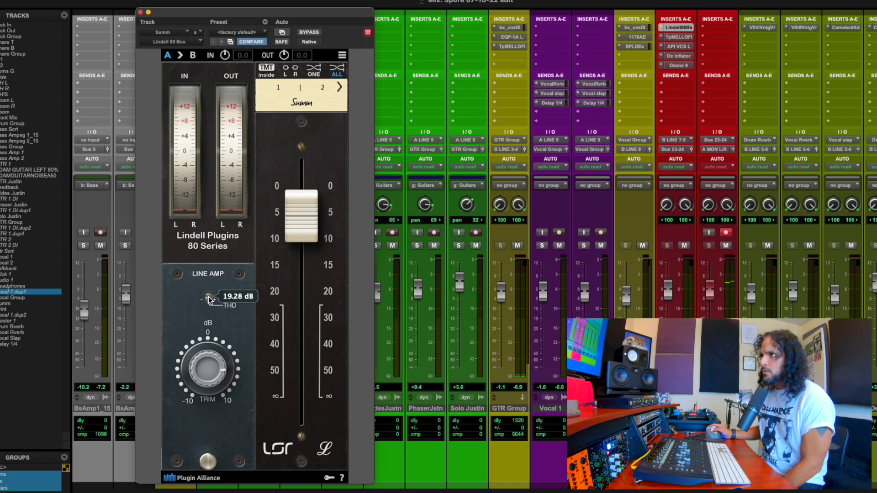
mouse_move(209, 368)
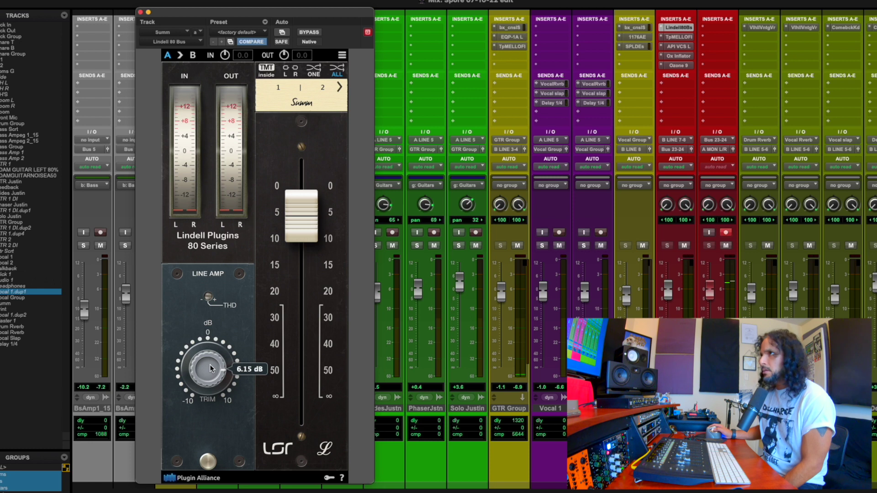
left_click(141, 12)
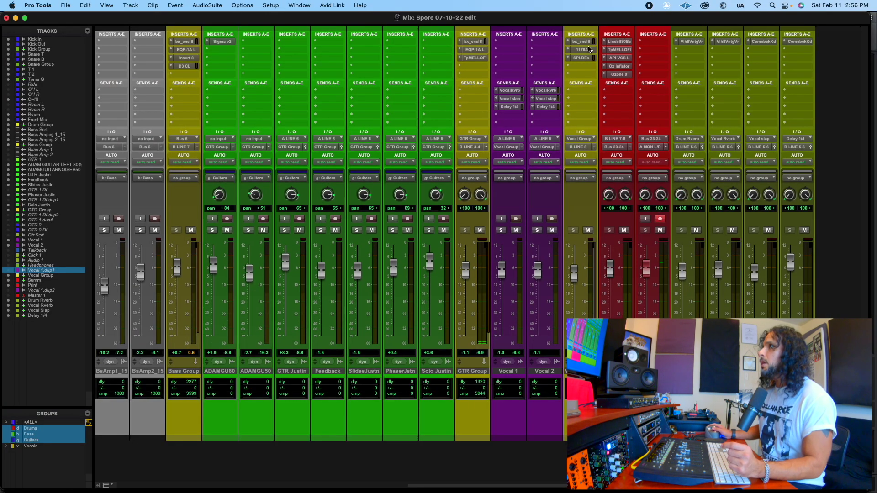
left_click(627, 50)
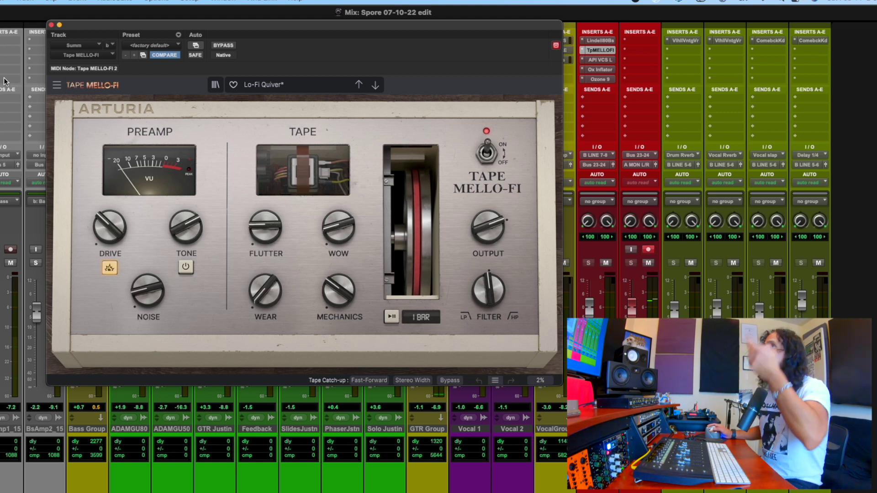
left_click(52, 26)
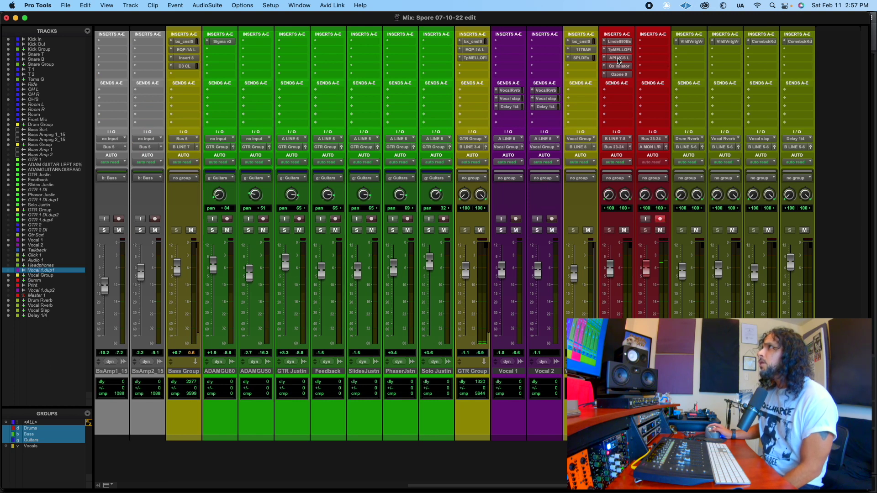
Review the API Vision Channel Strip settings on the Summ track, and close the plugin.
left_click(618, 59)
left_click(618, 58)
left_click(618, 58)
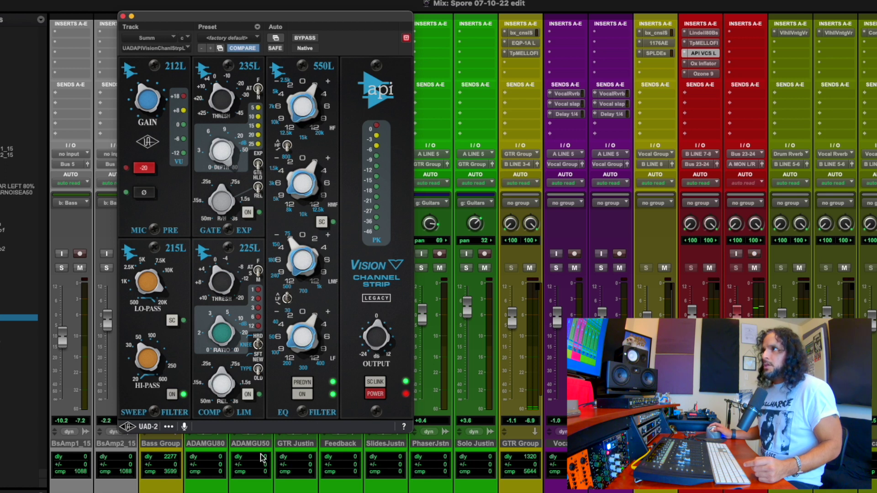
left_click(123, 16)
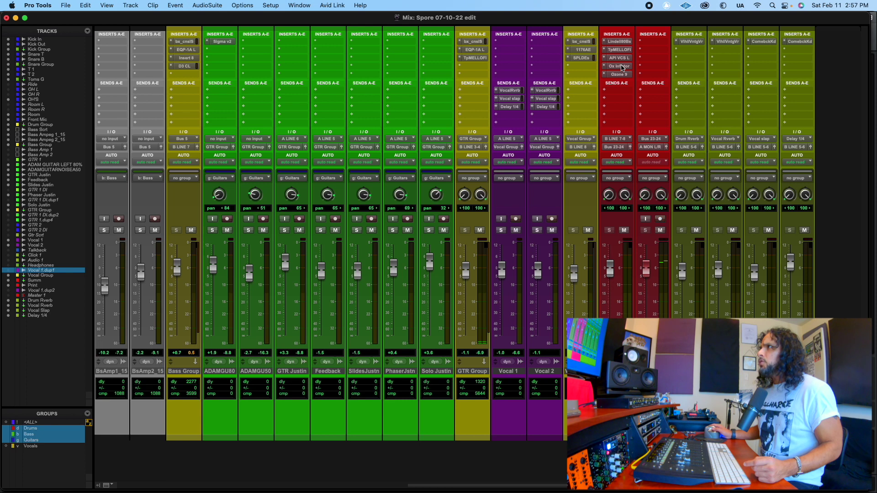
Review the Oxford Inflator settings on the Summ track with its whole window in view, and close the plugin.
left_click(619, 66)
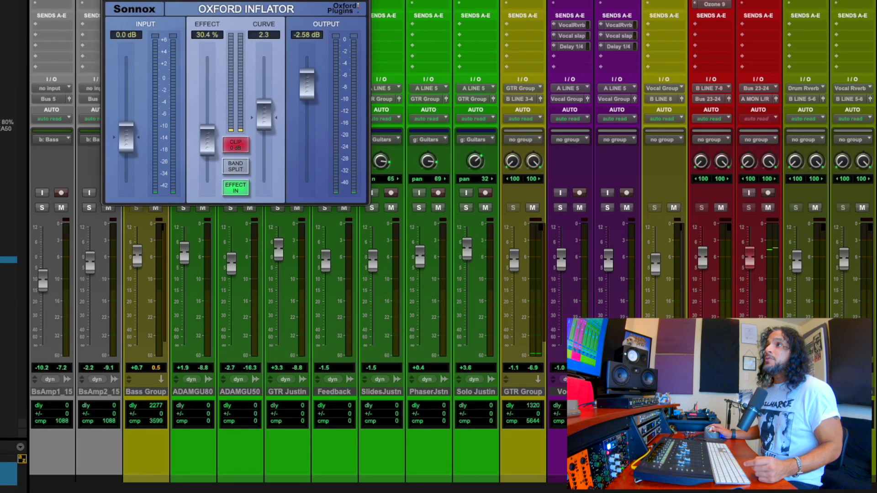
left_click_drag(265, 0, 277, 89)
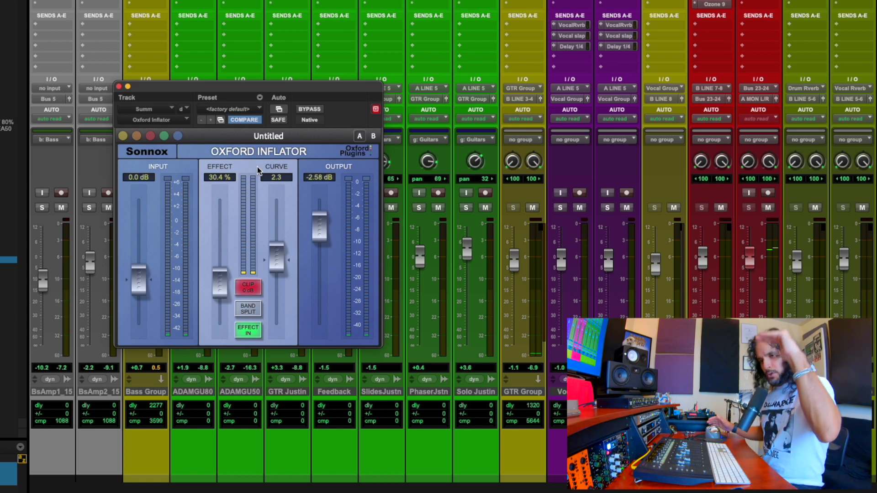
left_click(118, 86)
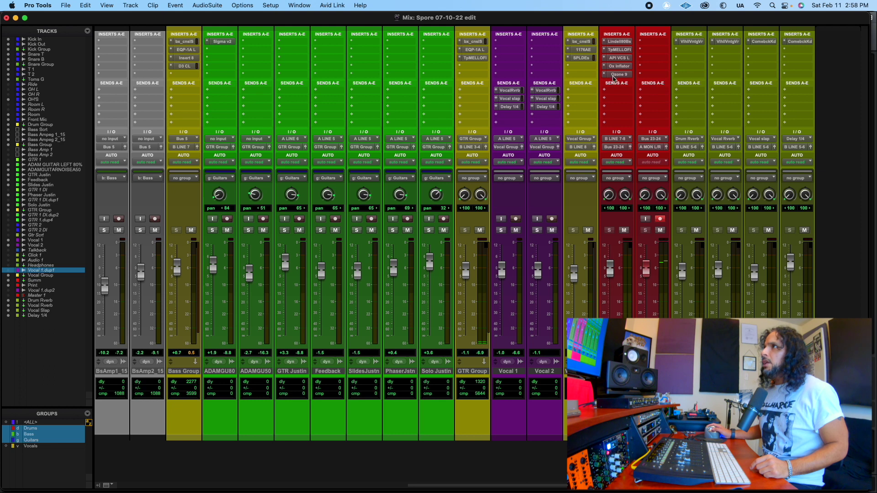
Review the Match EQ and Equalizer 1 modules in the Summ track's Ozone 9, including EQ band 5, and close the plugin.
left_click(619, 74)
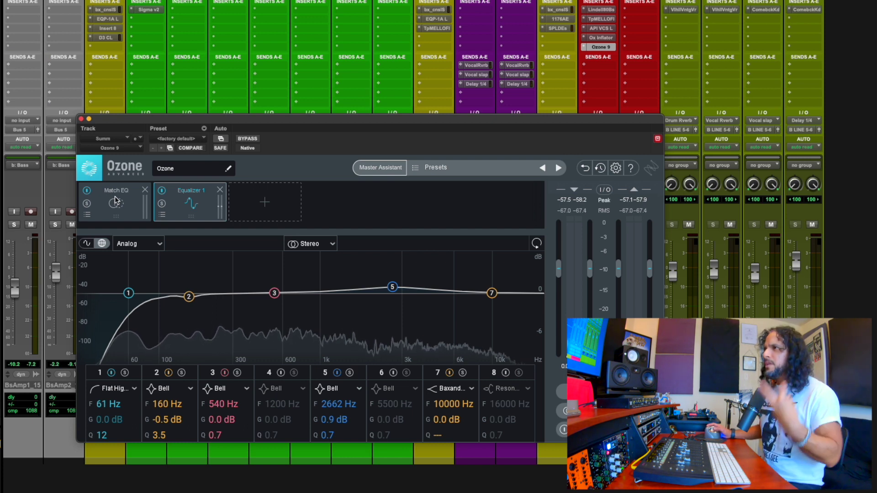
left_click(121, 201)
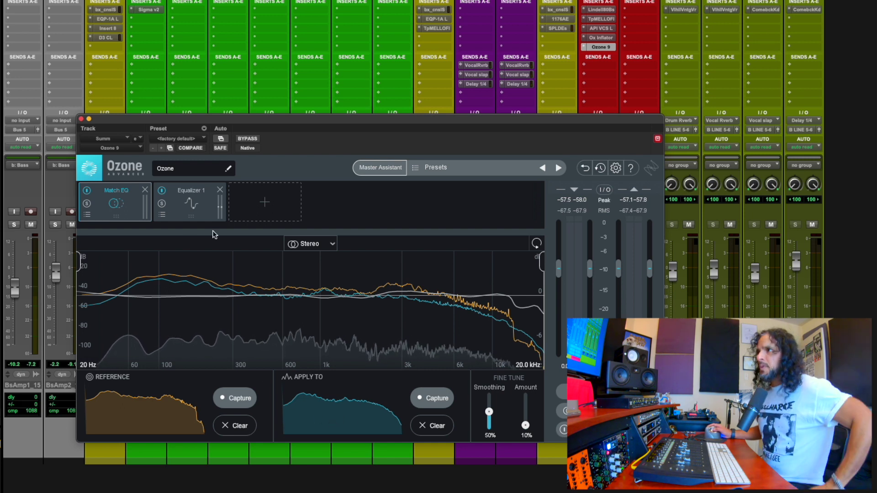
left_click(179, 211)
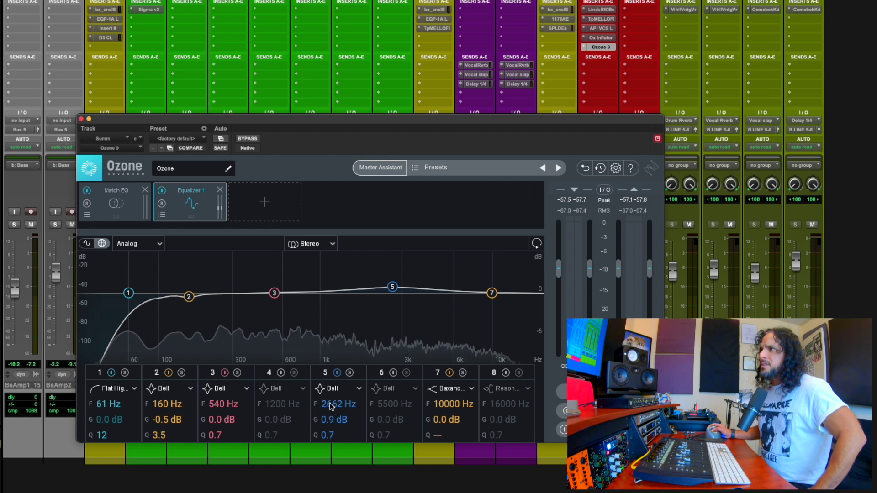
left_click(316, 397)
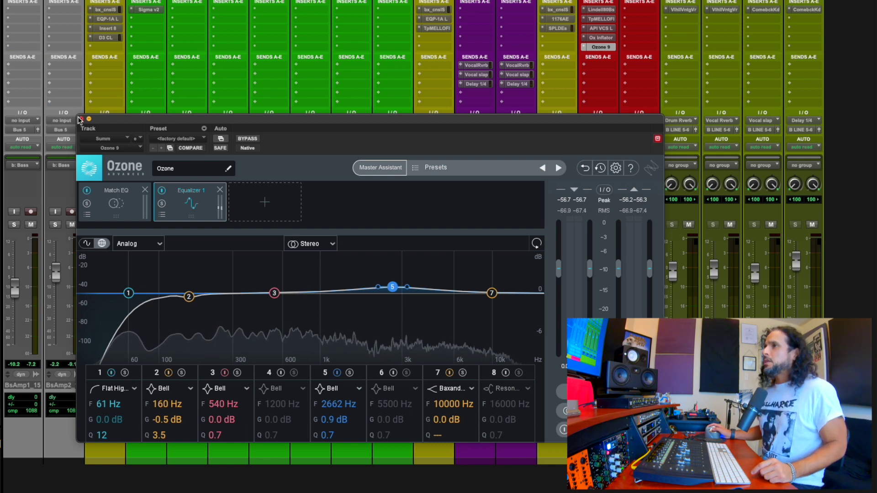
left_click(81, 119)
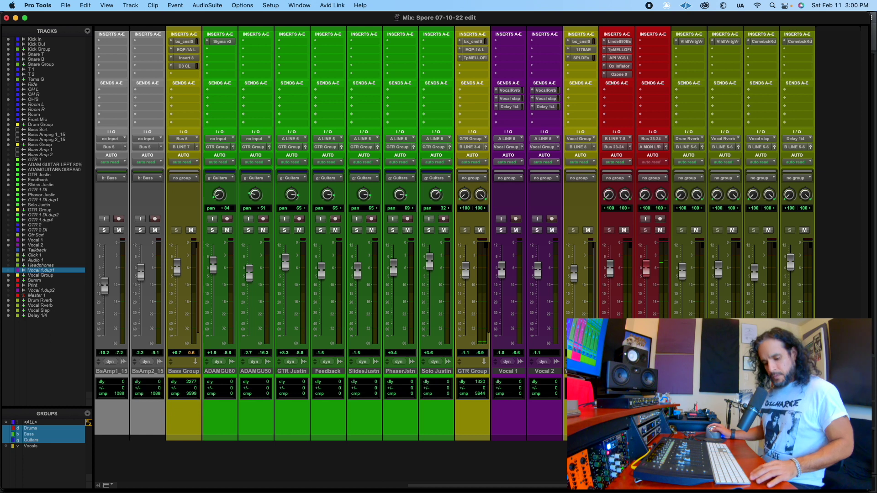
Look across the mixer between the drum channels and the Summ bus, and watch the drum channel levels during playback.
scroll(561, 364, "left", 10)
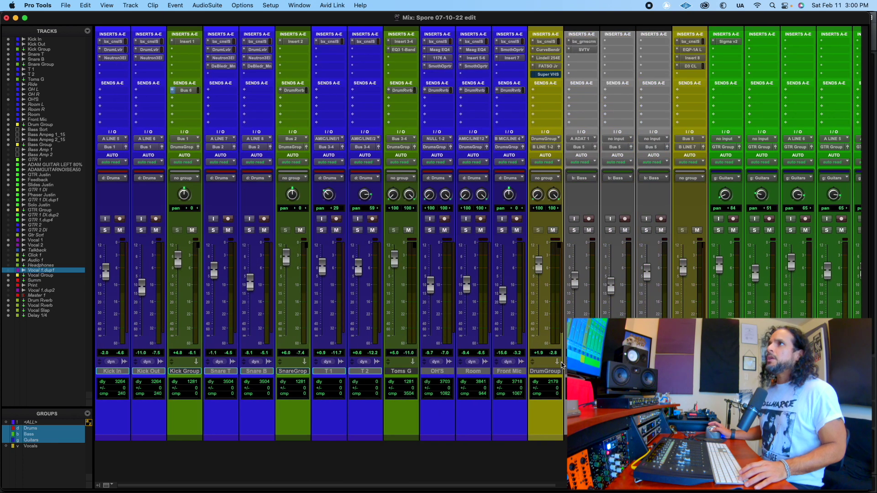
scroll(562, 364, "right", 10)
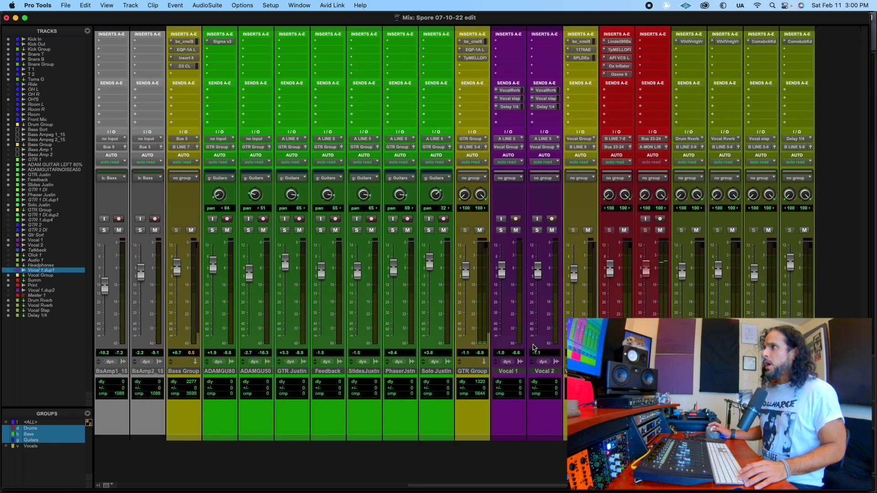
scroll(533, 347, "left", 10)
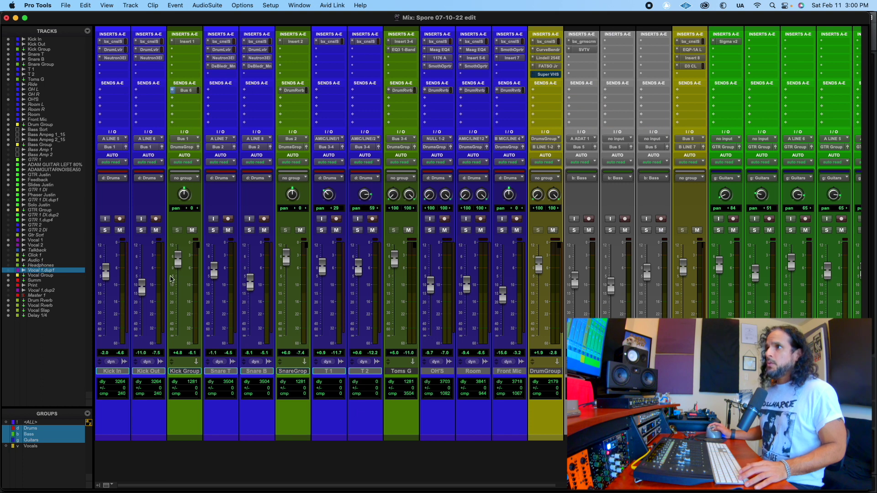
scroll(465, 362, "right", 10)
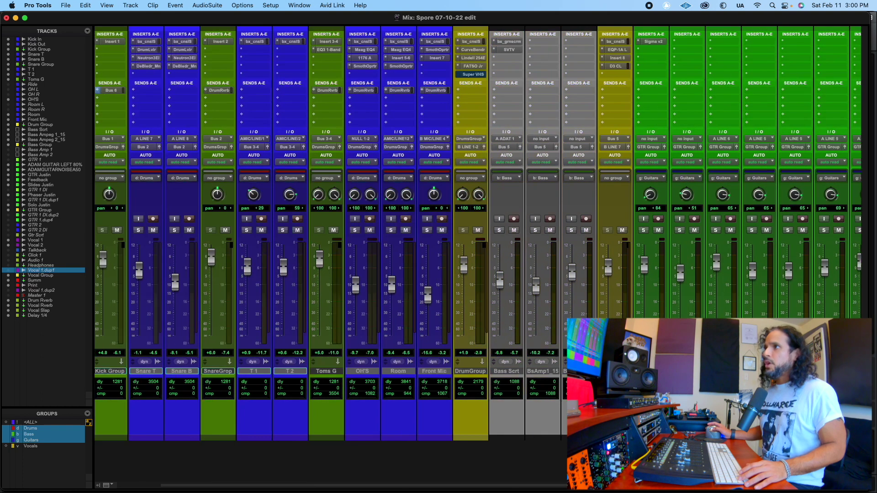
scroll(470, 228, "left", 10)
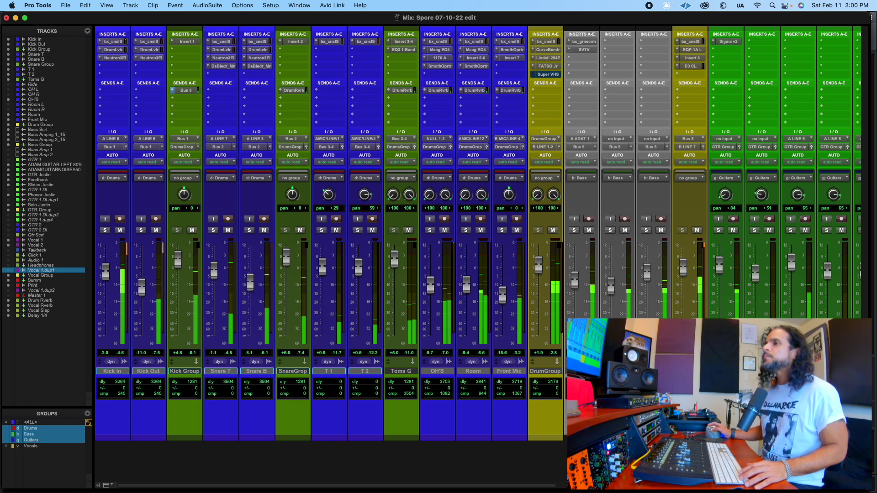
Check the meters of the Summ track's Lindell 80 Bus, Tape MELLO-FI and API Vision plugins during playback, closing each one.
scroll(706, 315, "right", 10)
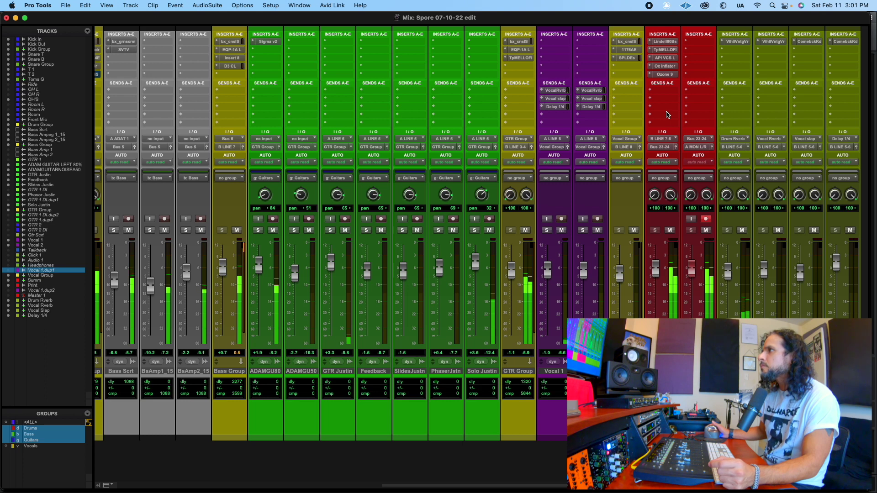
left_click(665, 41)
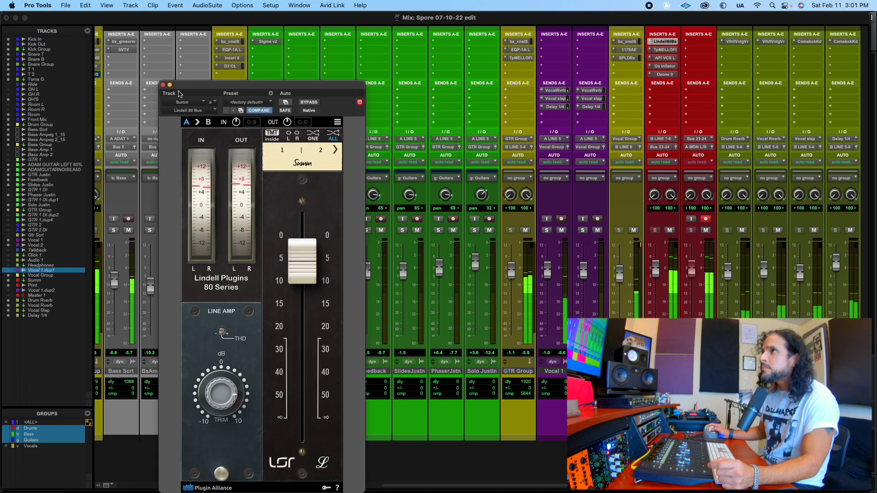
left_click(163, 85)
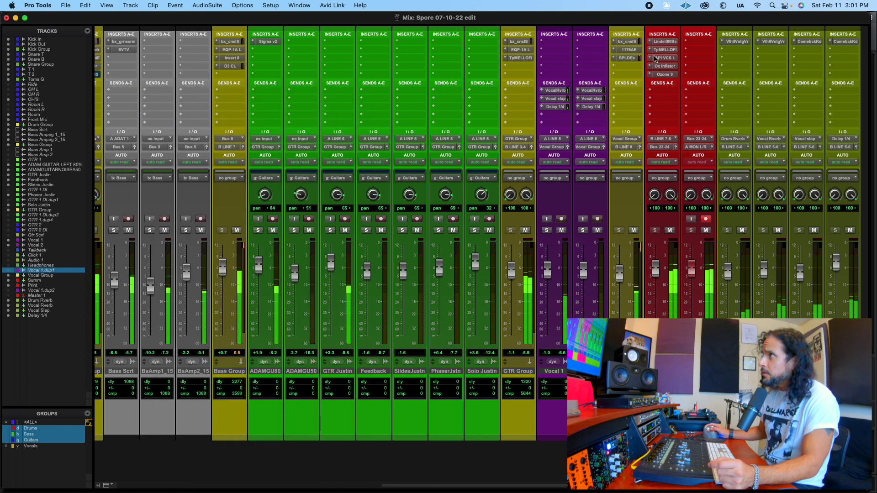
left_click(664, 49)
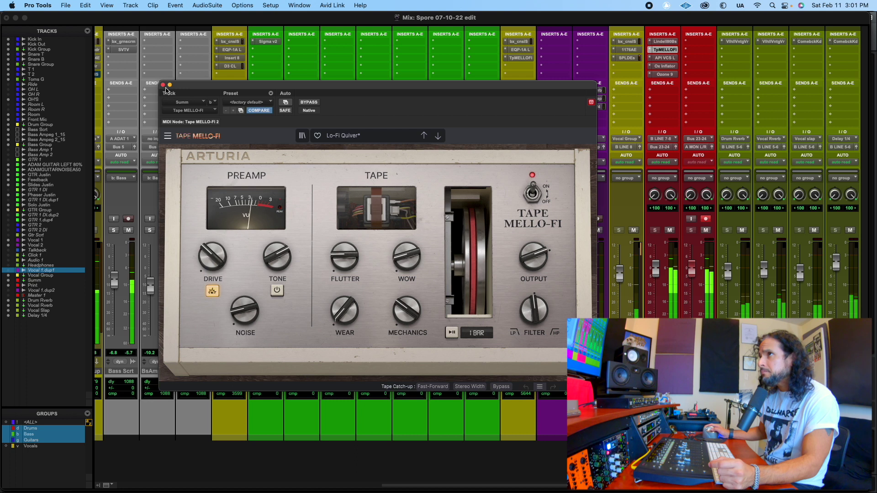
left_click(164, 86)
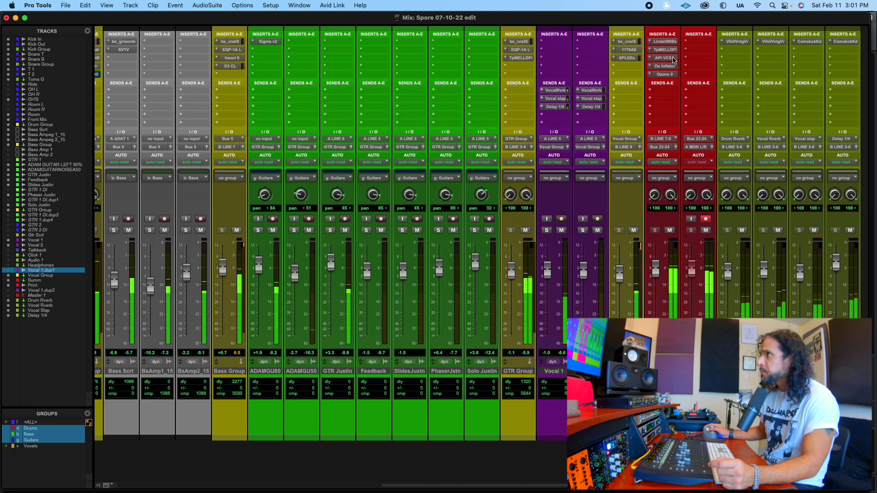
left_click(672, 58)
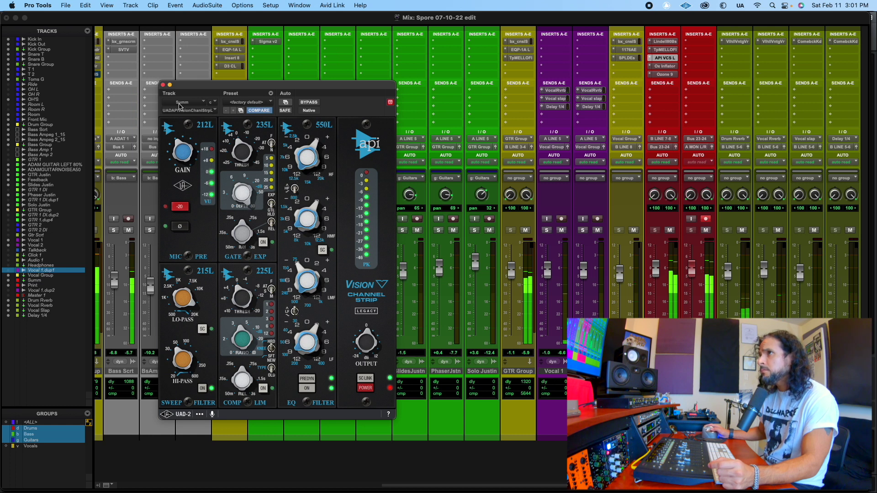
left_click(163, 85)
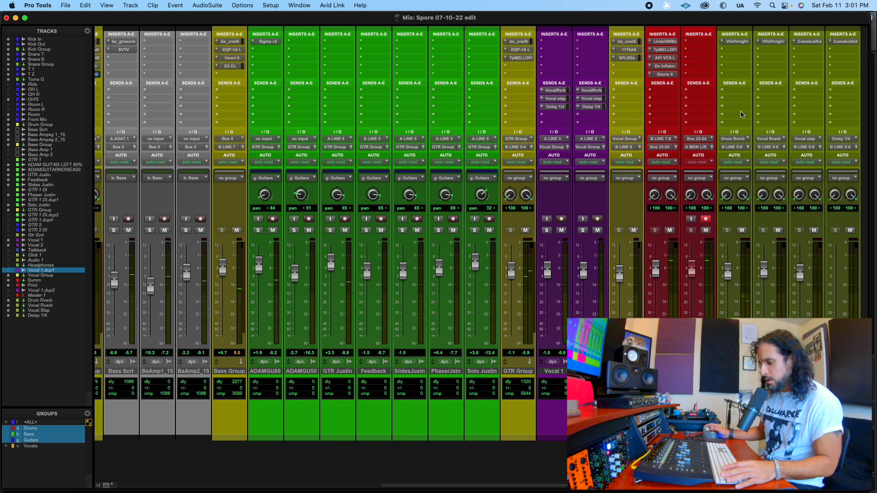
View the Summ track's Oxford Inflator and Ozone 9 plugins again with playback stopped, closing each one.
left_click(663, 67)
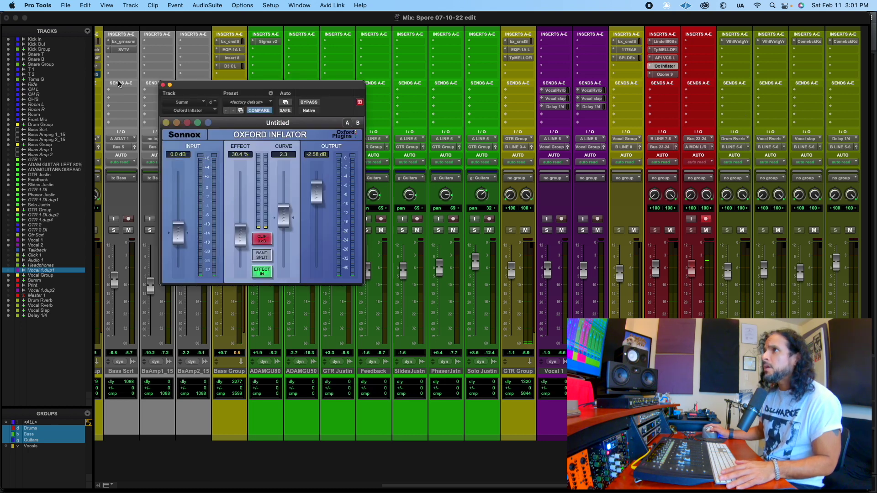
left_click(162, 85)
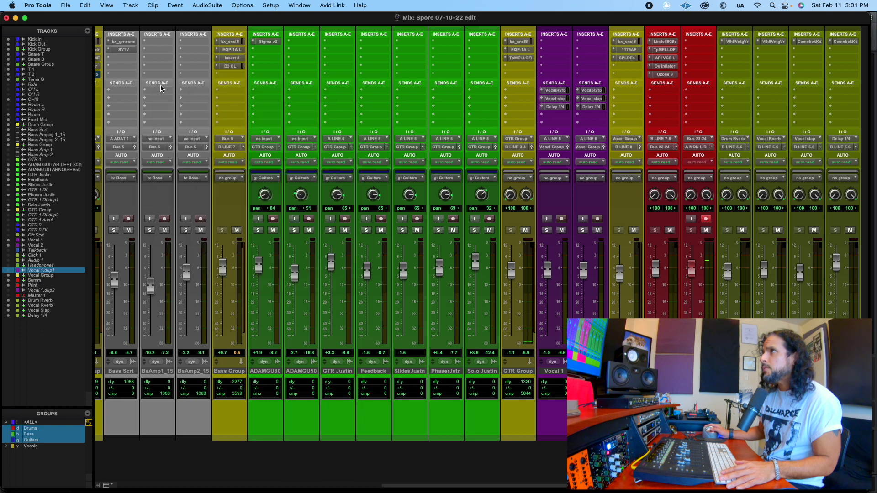
left_click(669, 75)
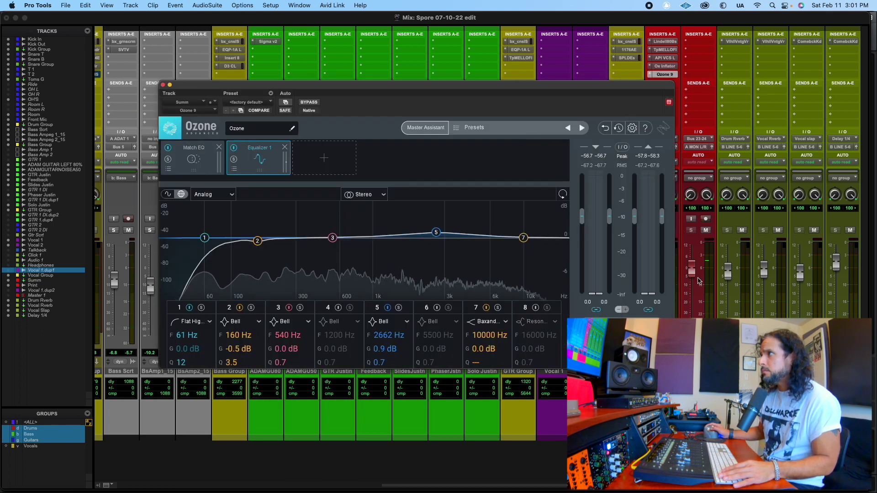
left_click(163, 85)
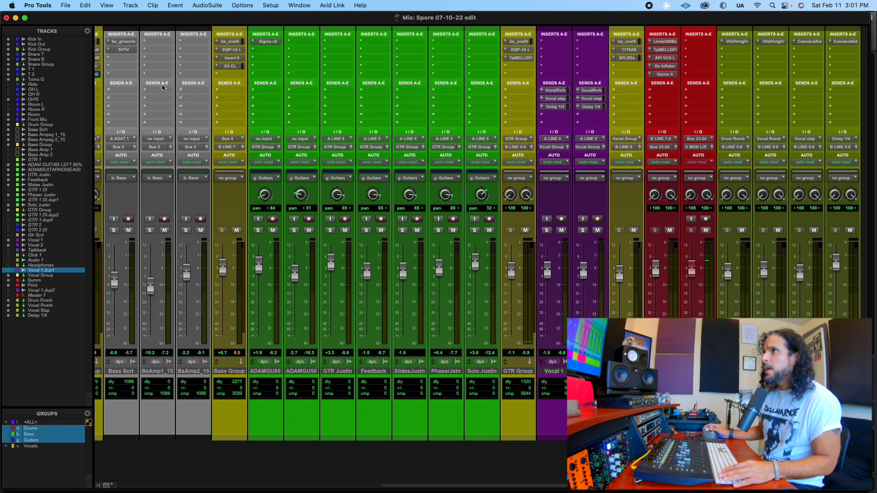
Compare the bx_console SSL 4000 E channel numbers and settings on the Kick In and Kick Out tracks.
scroll(484, 254, "left", 10)
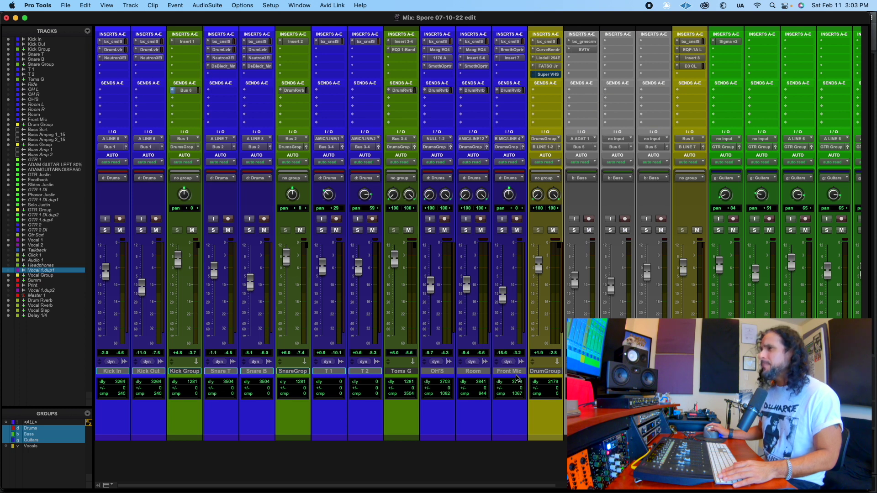
left_click(112, 42)
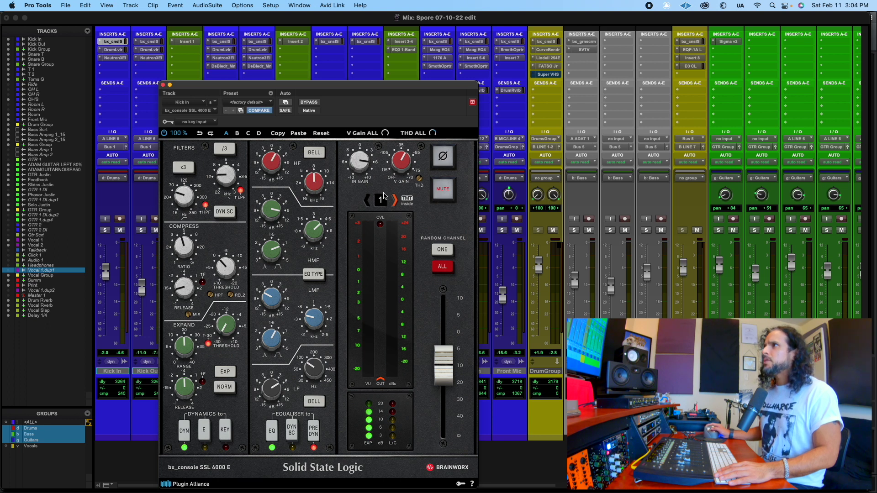
left_click(163, 85)
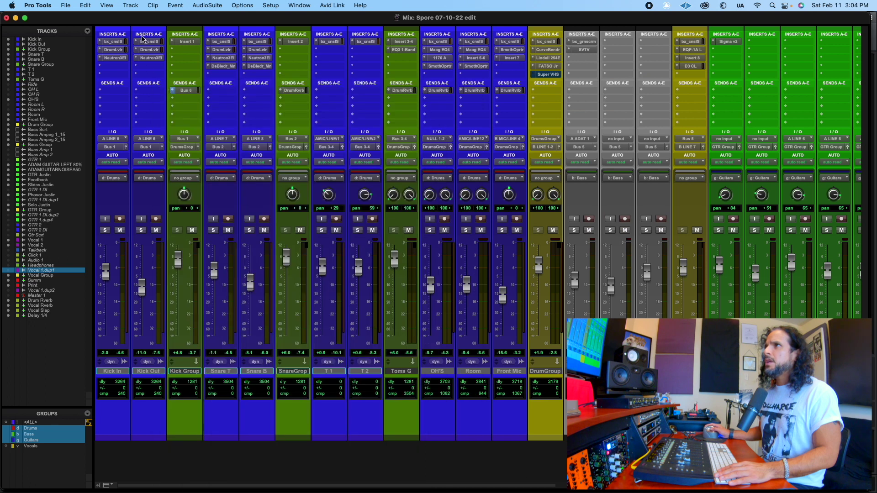
left_click(151, 41)
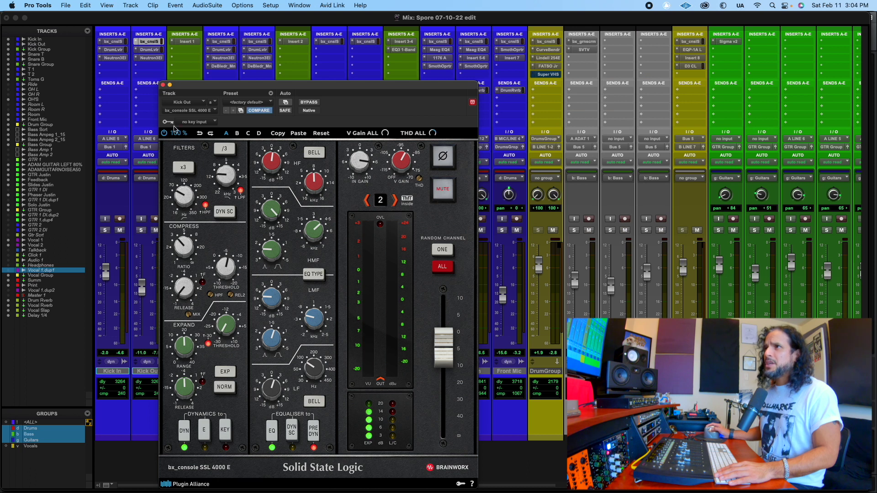
View the Kick In track's Drum Leveler and bx_console SSL 4000 E settings with playback stopped, closing the plugin window when done.
left_click(163, 84)
left_click(111, 50)
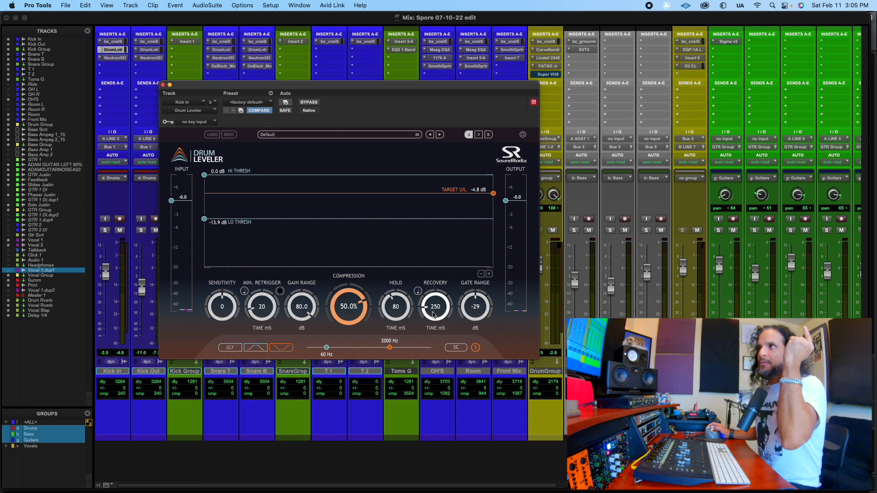
left_click(112, 42)
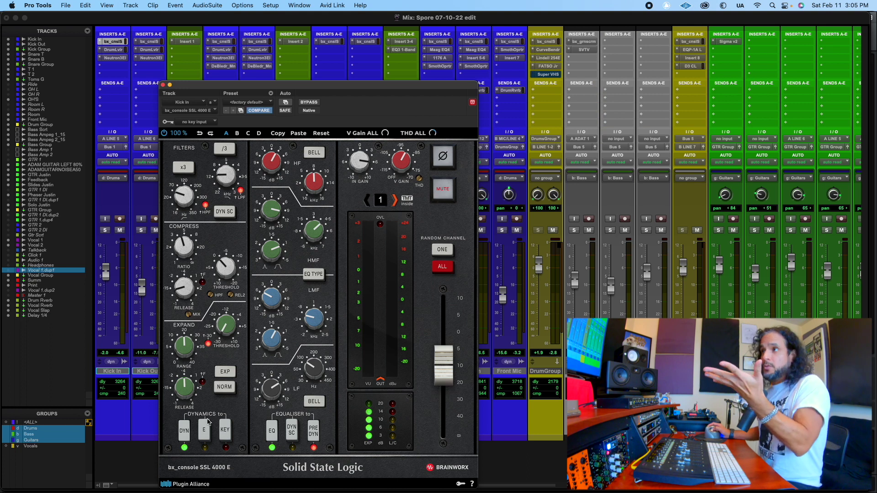
left_click(113, 50)
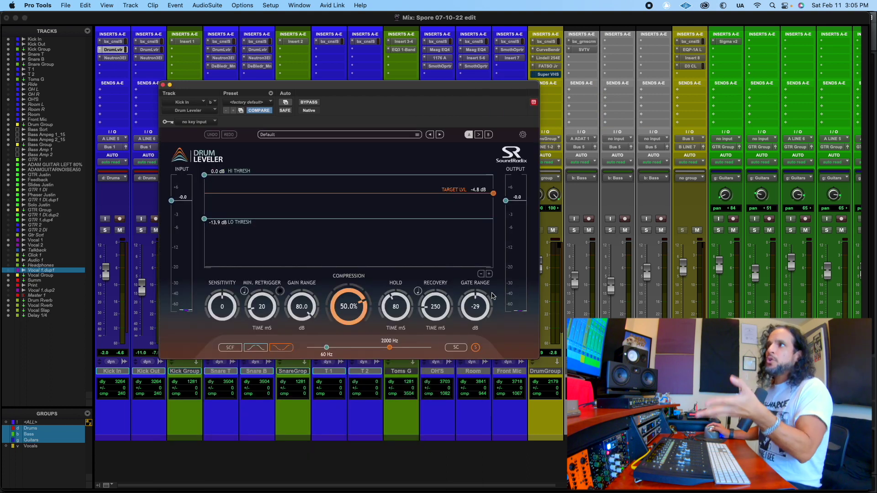
left_click(163, 85)
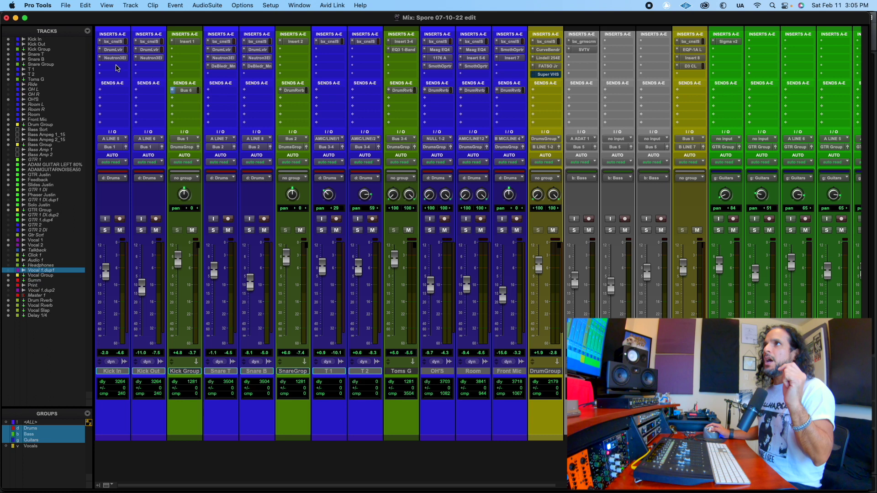
Compare the Neutron 3 Elements Transient Shaper settings on the Kick In and Kick Out tracks, closing each plugin.
left_click(115, 58)
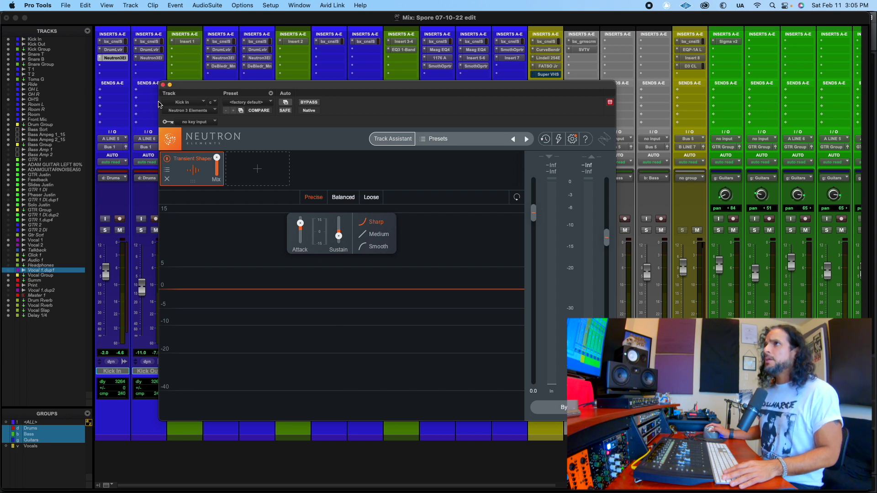
left_click(162, 85)
left_click(152, 58)
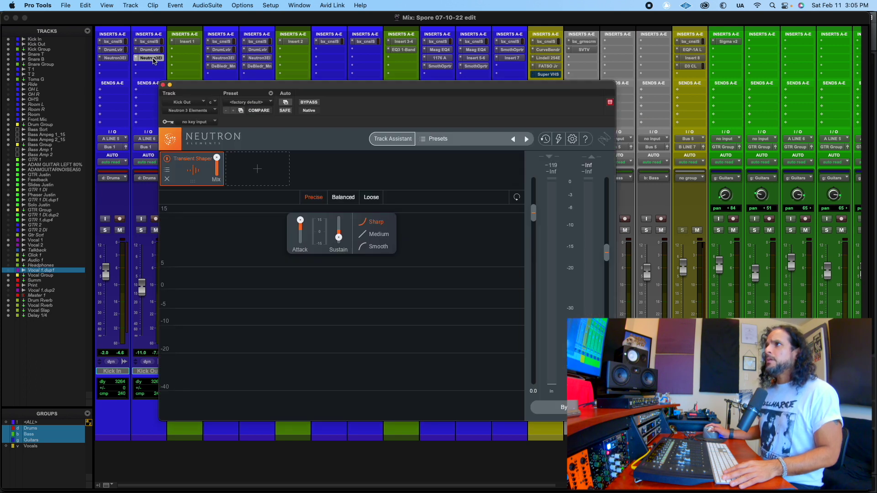
left_click(163, 85)
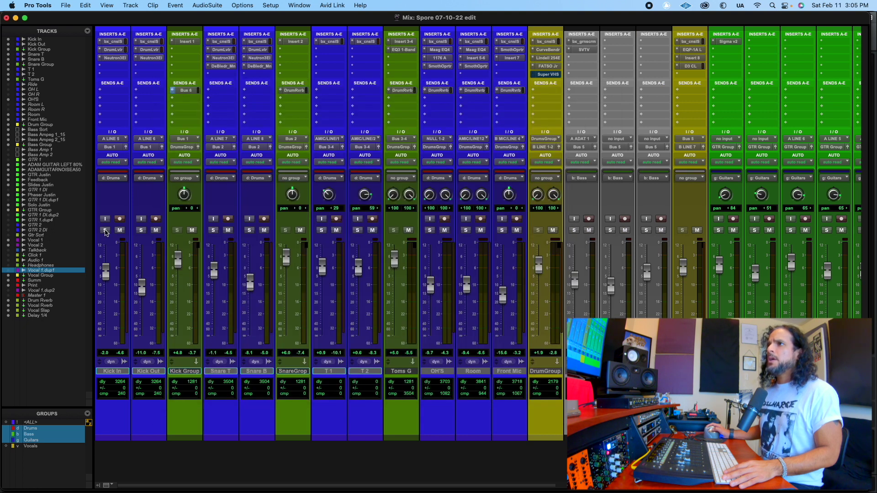
Solo the Kick In track and check its bx_console SSL 4000 E, Drum Leveler and Neutron 3 Elements plugins during playback.
left_click(105, 230)
left_click(105, 230, "super")
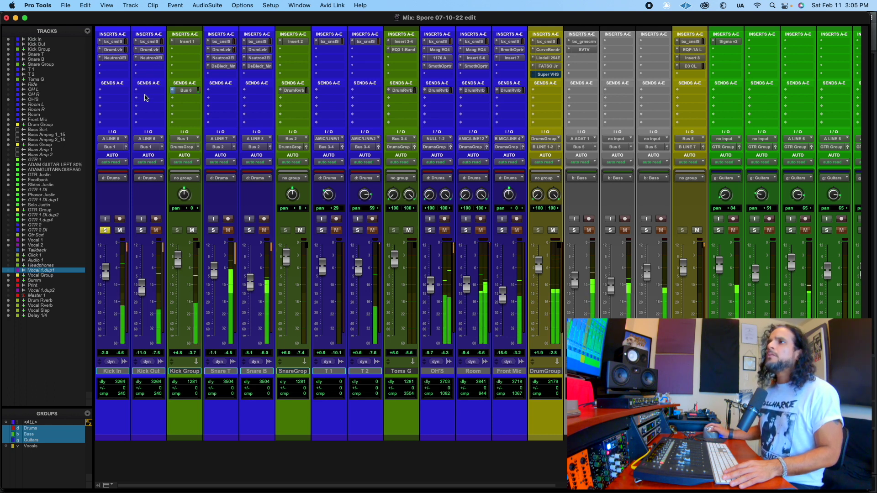
left_click(111, 42)
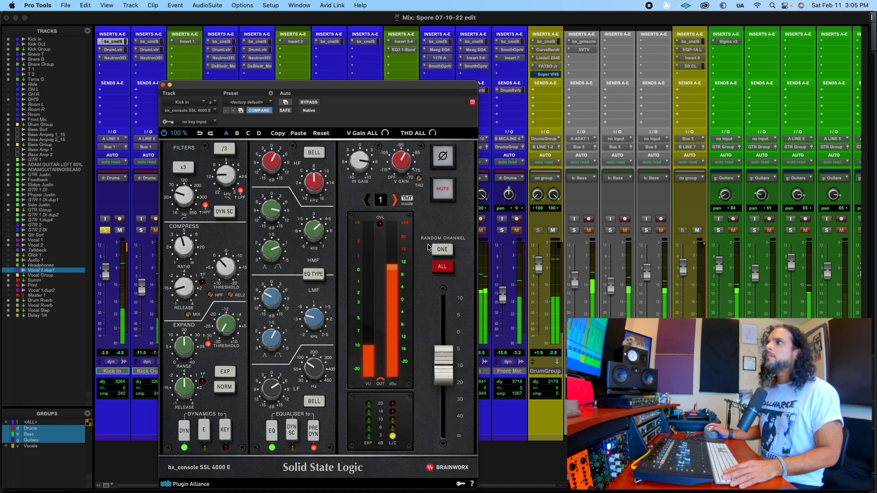
left_click(163, 84)
left_click(112, 50)
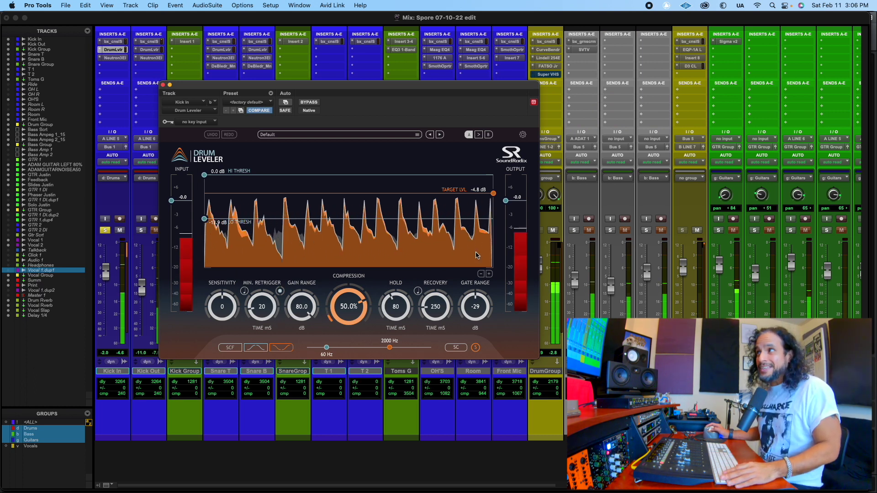
left_click(163, 86)
left_click(115, 58)
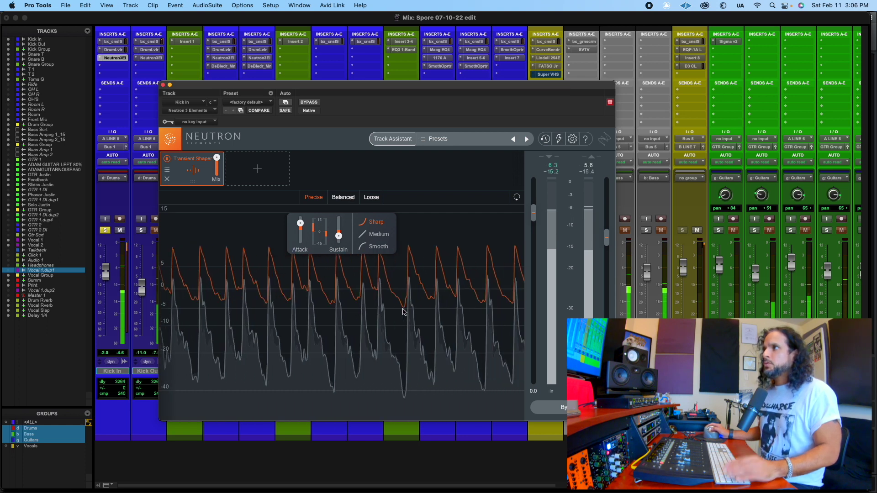
left_click(163, 86)
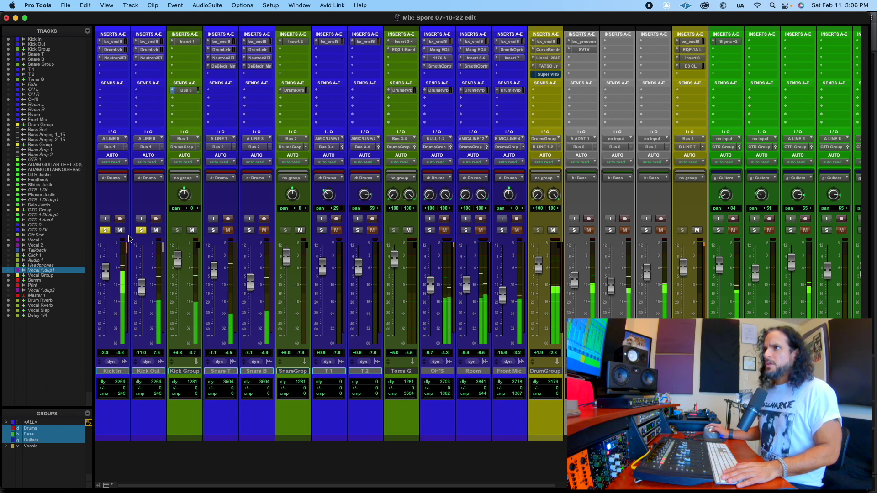
Toggle the Kick Out solo off and on for comparison, and check that track's Drum Leveler and Neutron 3 Elements plugins during playback.
left_click(141, 231)
left_click(141, 230)
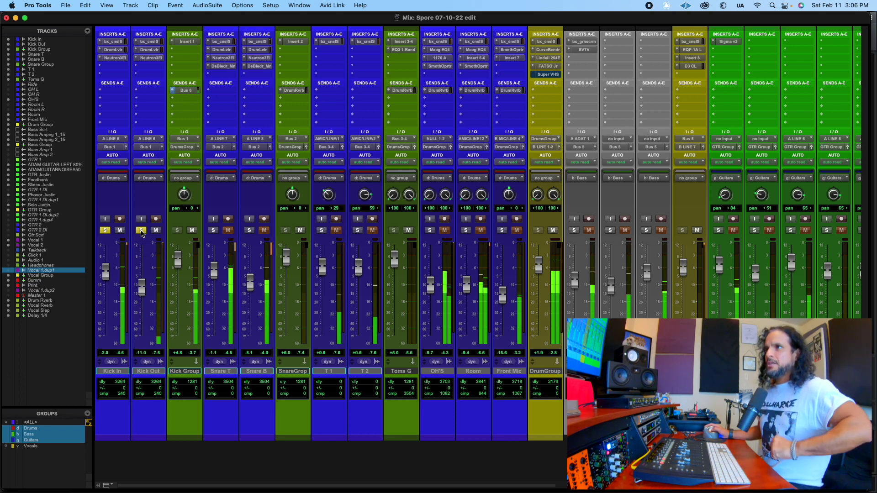
left_click(155, 50)
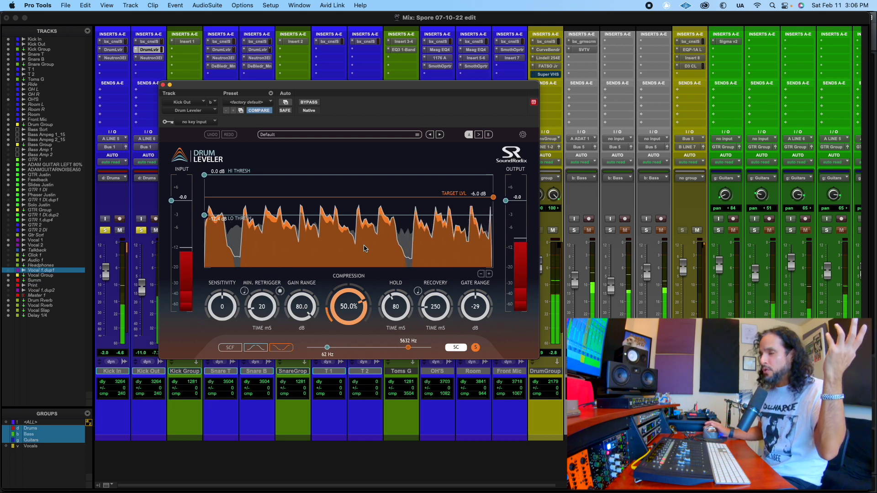
left_click(163, 85)
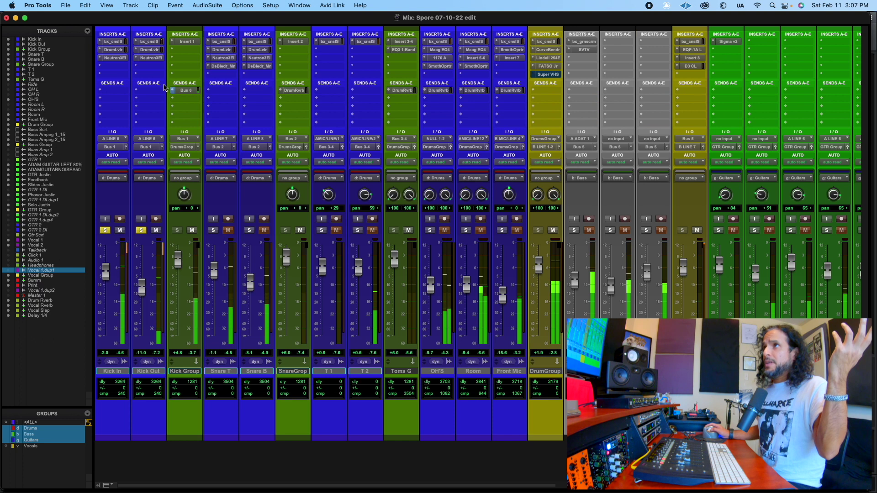
left_click(151, 58)
left_click(159, 85)
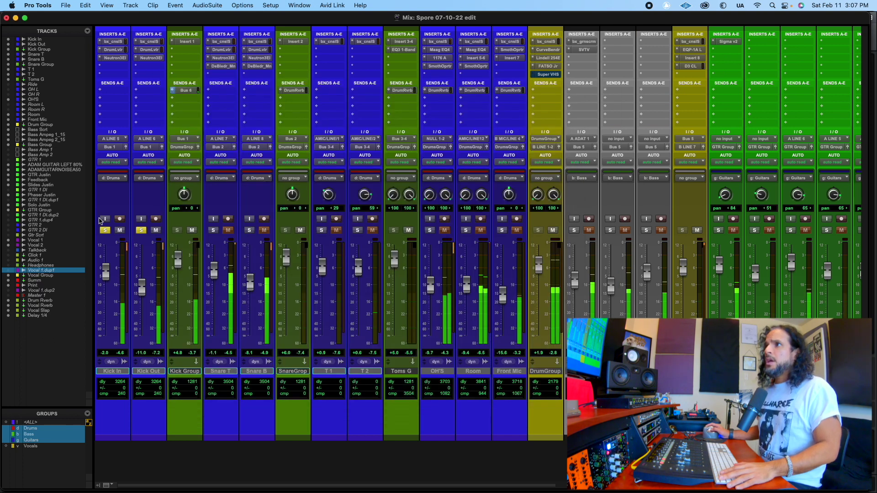
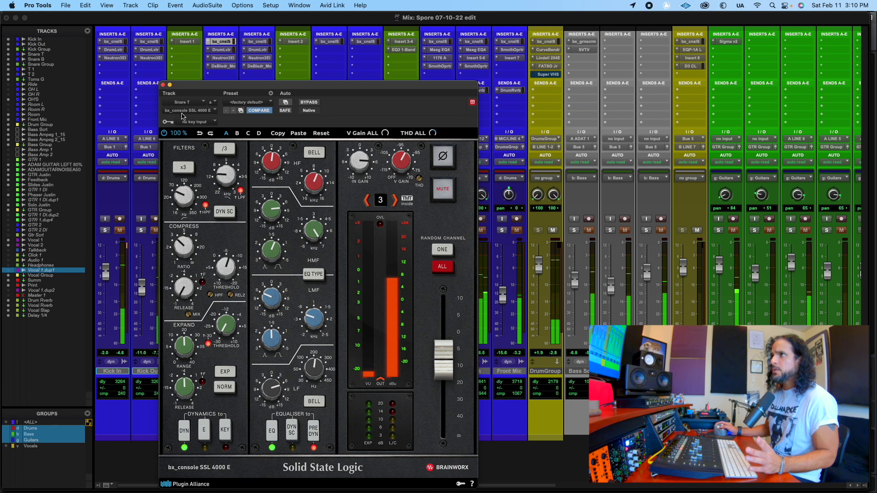
Check the Snare T track's bx_console SSL 4000 E, Drum Leveler and Neutron 3 Elements plugins during playback, closing each one.
left_click_drag(173, 85, 173, 84)
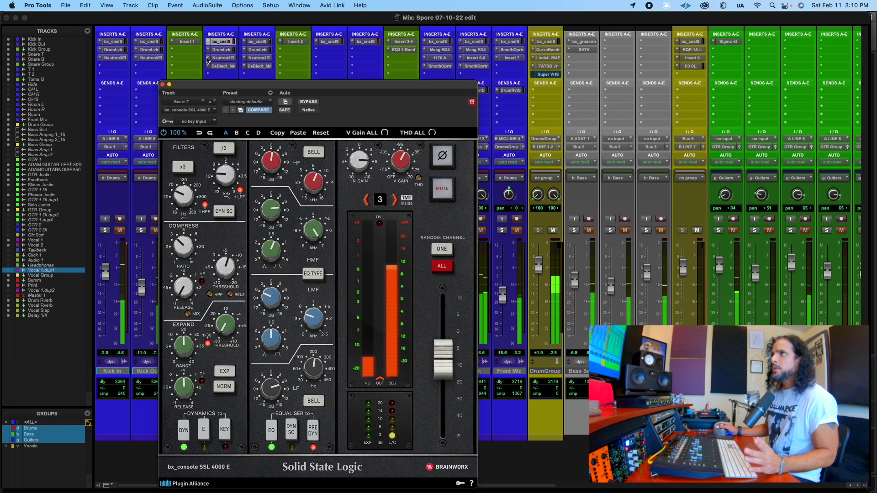
left_click(162, 85)
left_click(222, 49)
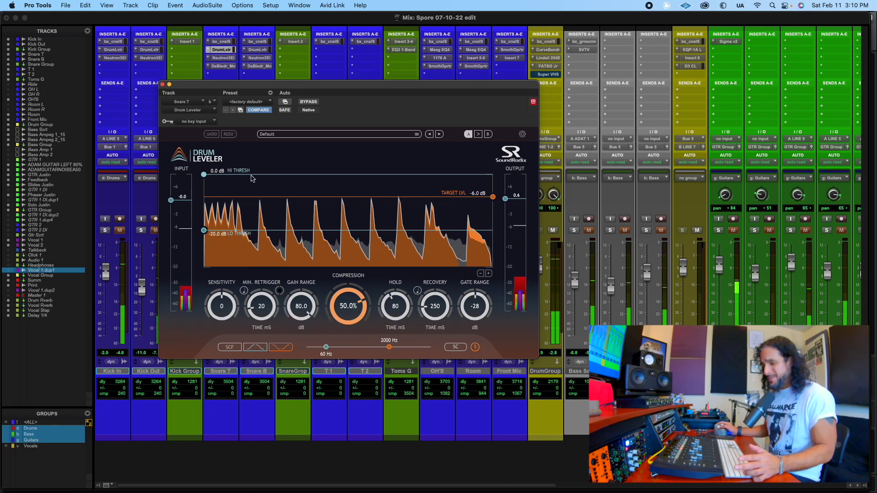
left_click(162, 85)
left_click(222, 58)
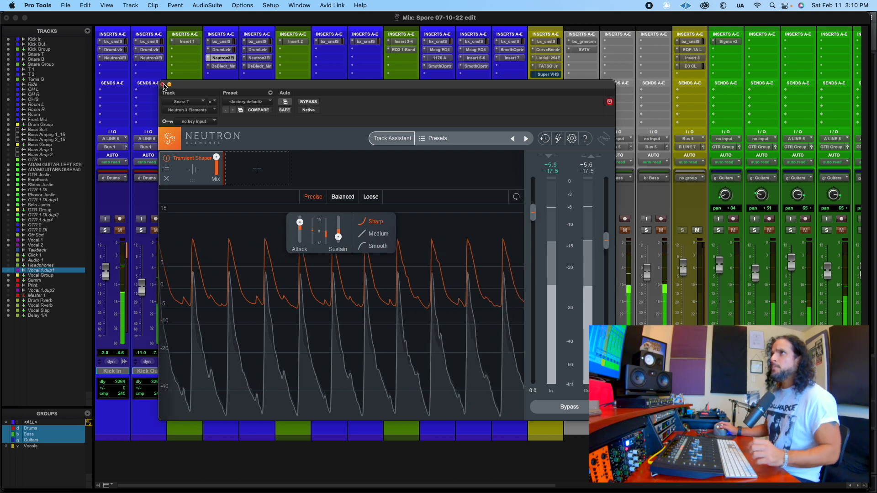
left_click(163, 84)
Compare the soloed snares with the Snare T track's De-Bleeder bypassed and active, moving its window down and closing it when done.
left_click(222, 66)
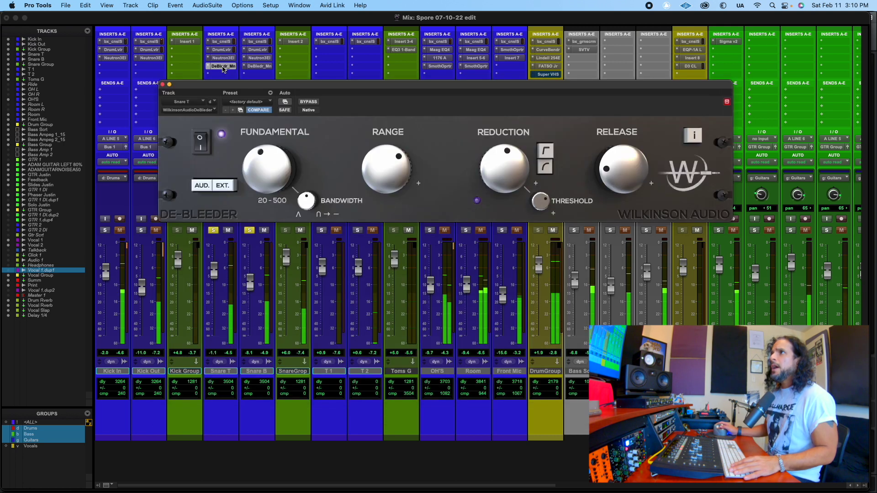
left_click_drag(519, 85, 514, 115)
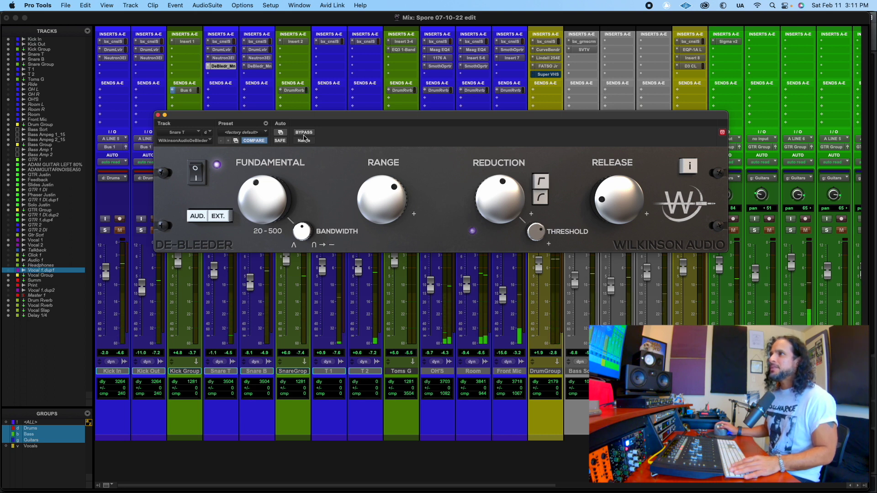
left_click_drag(277, 124, 276, 111)
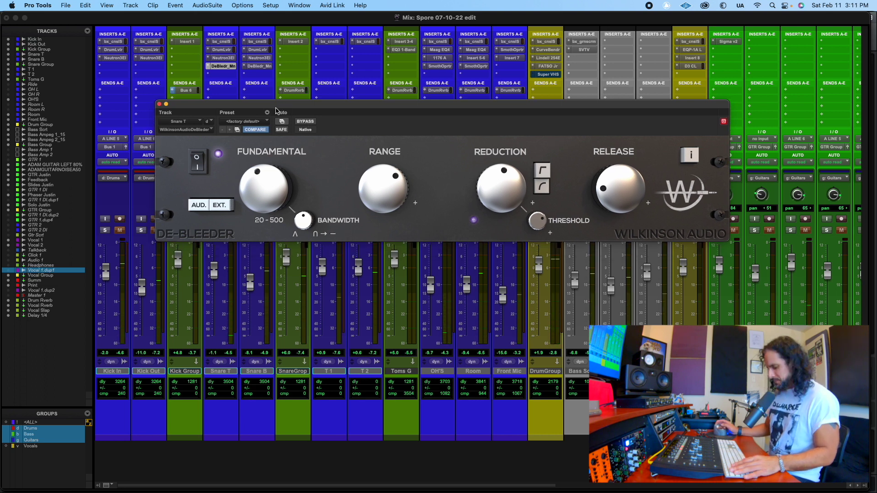
left_click(305, 121)
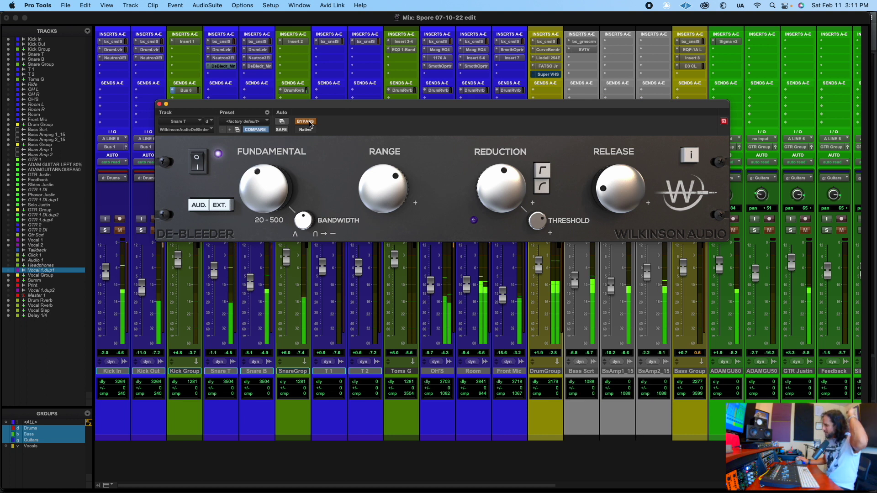
left_click(303, 121)
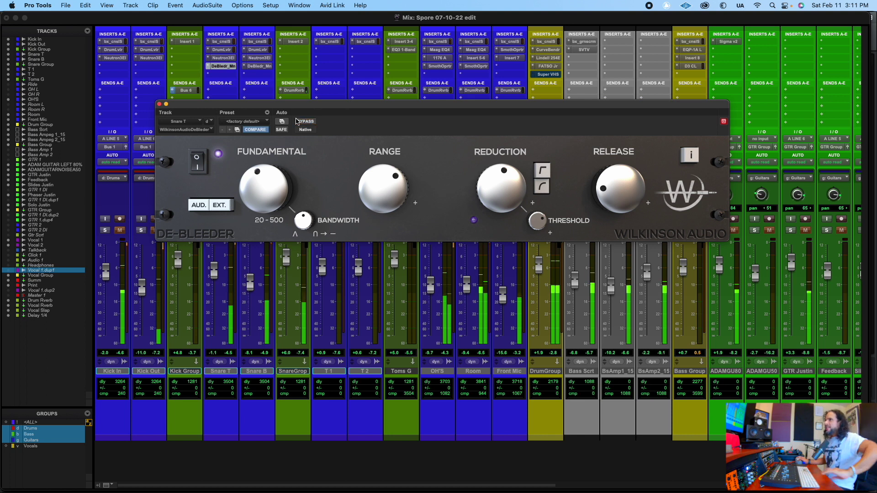
left_click(160, 105)
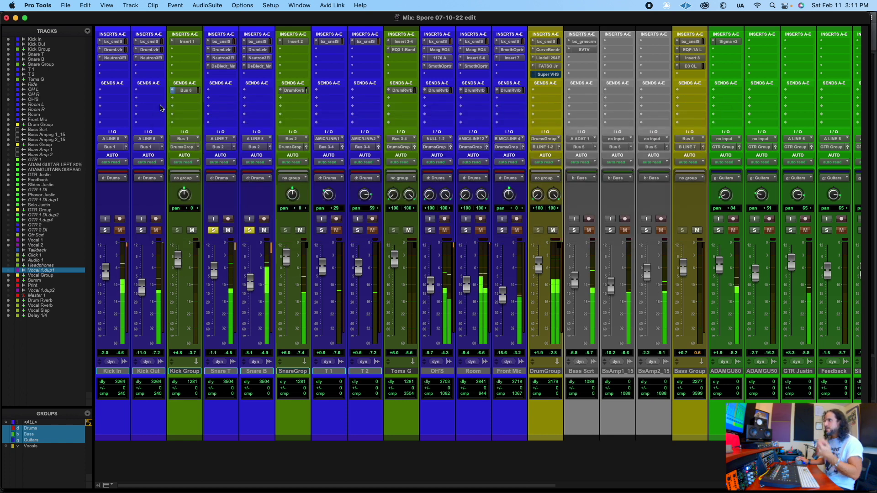
Unsolo Snare B and compare Snare T alone with its De-Bleeder bypassed and active, closing the plugin when done.
left_click(251, 230)
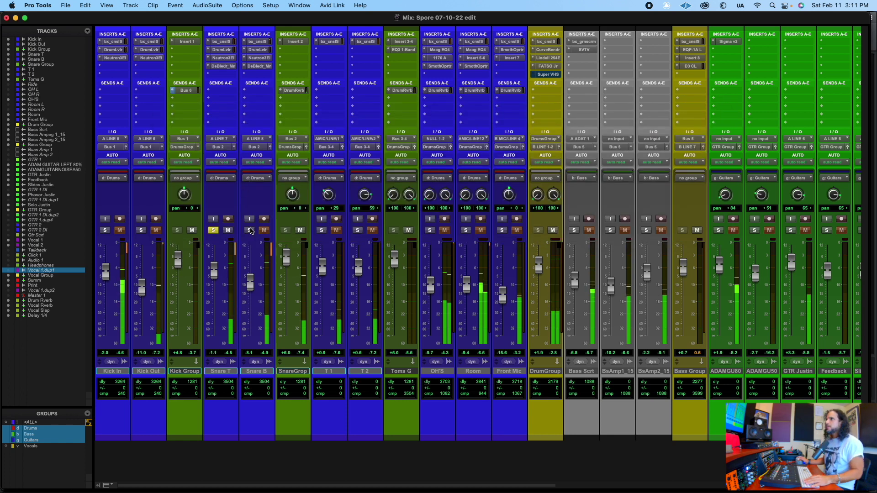
left_click(223, 66)
left_click(314, 122)
left_click(313, 122)
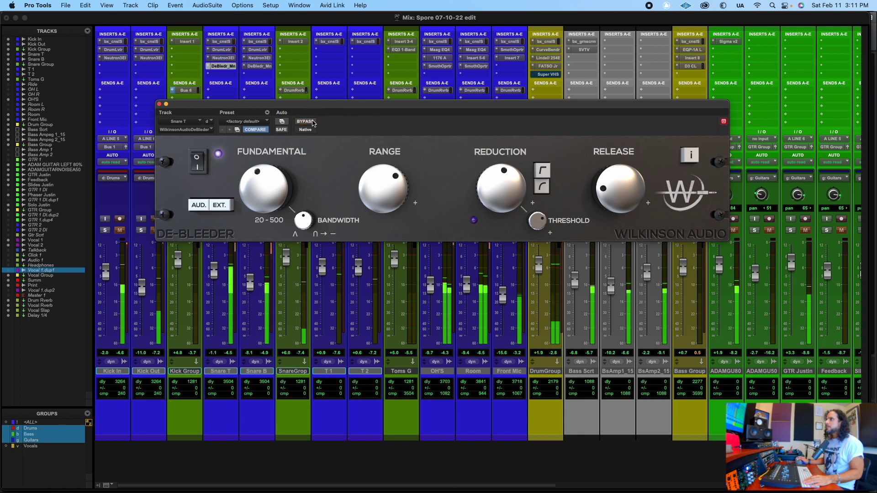
left_click(160, 104)
Toggle the Snare T and Snare B solos to hear each snare mic alone and combined, leaving both tracks soloed.
left_click(249, 230)
left_click(213, 230)
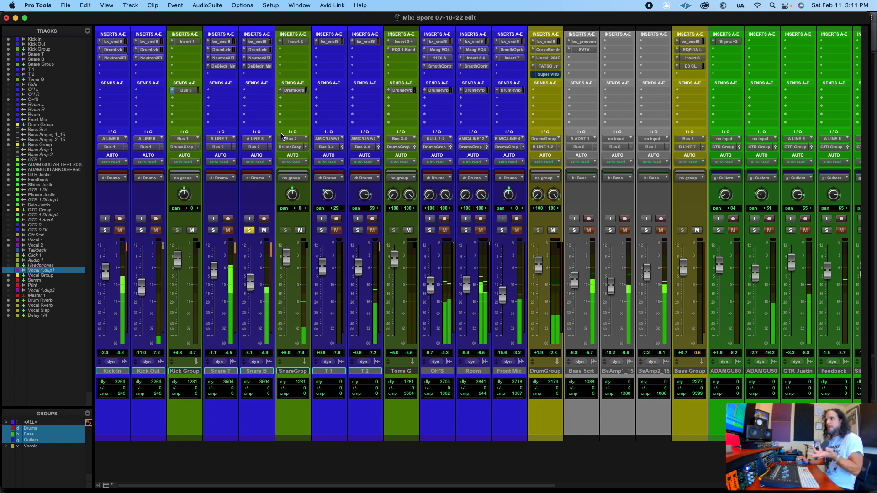
left_click(213, 230)
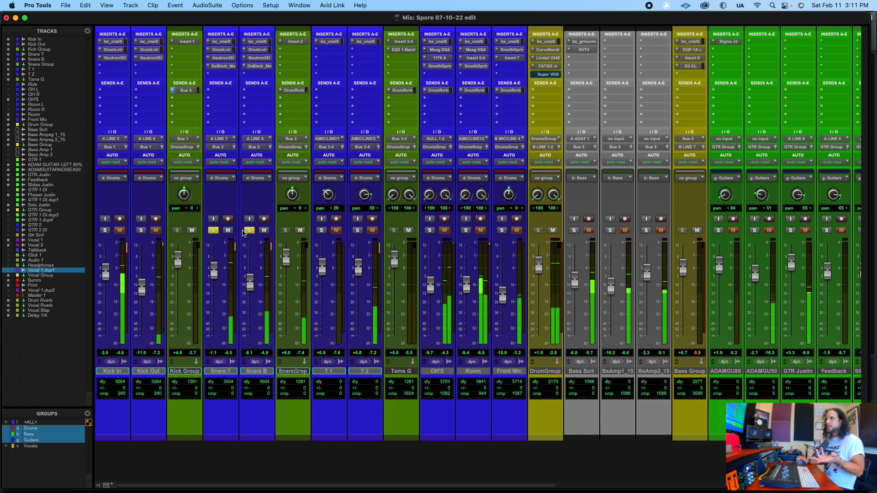
left_click(249, 230)
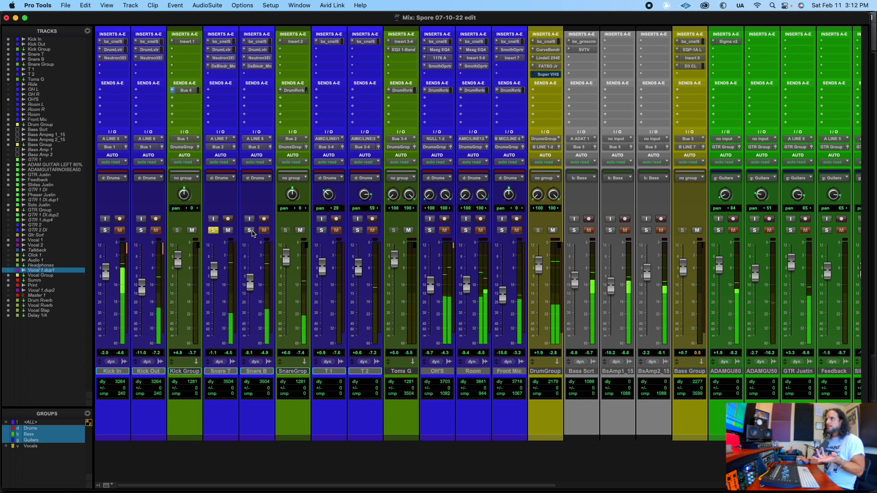
left_click(250, 230)
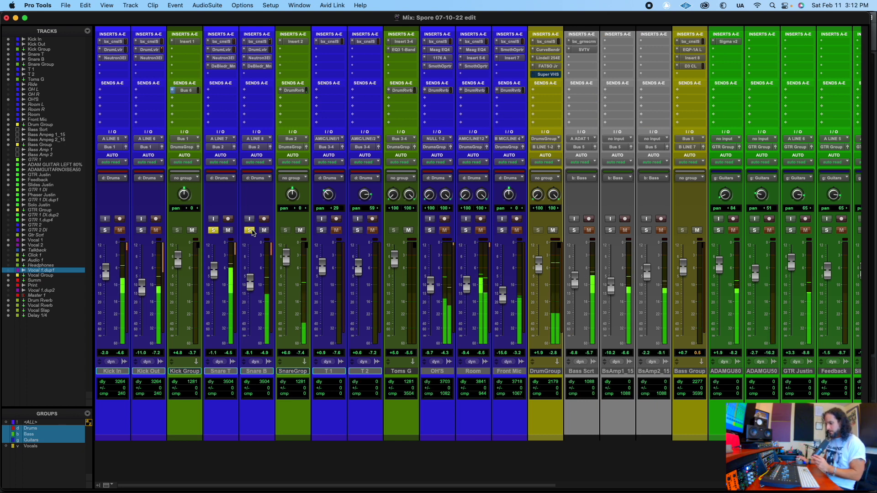
Check the Snare B track's Drum Leveler, bx_console SSL 4000 E and De-Bleeder settings during playback.
left_click(257, 49)
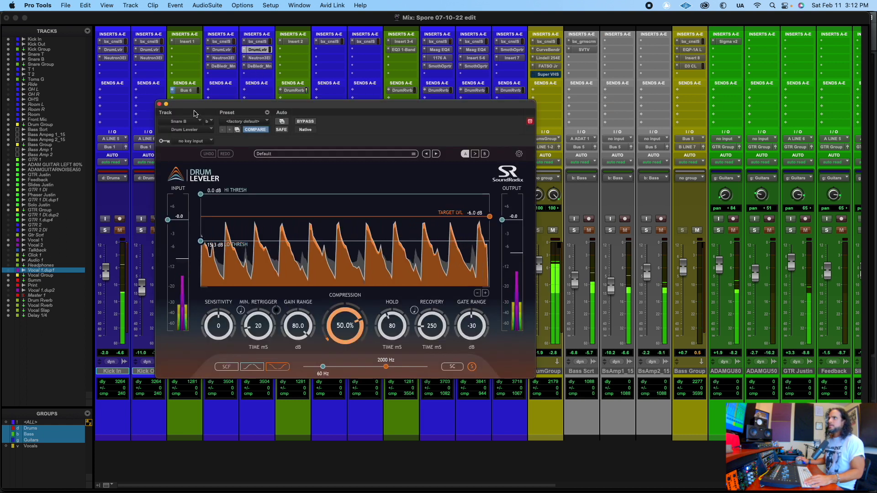
left_click(159, 104)
left_click(257, 41)
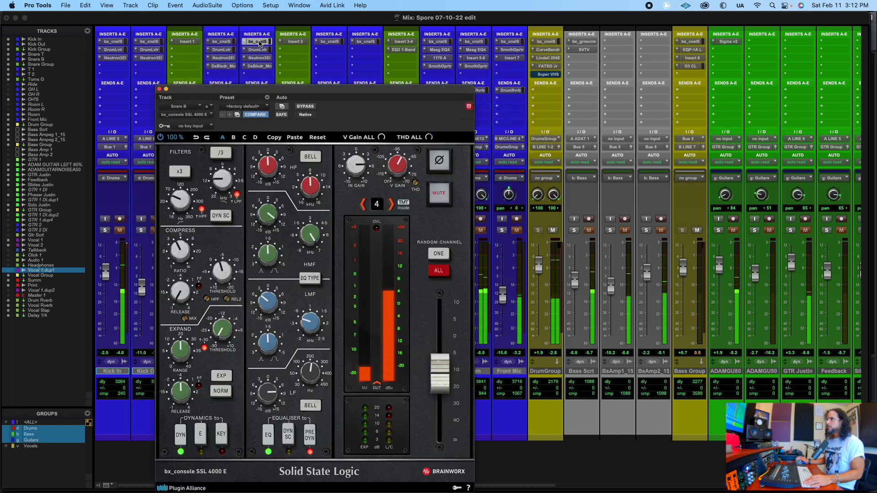
left_click(159, 89)
left_click(257, 66)
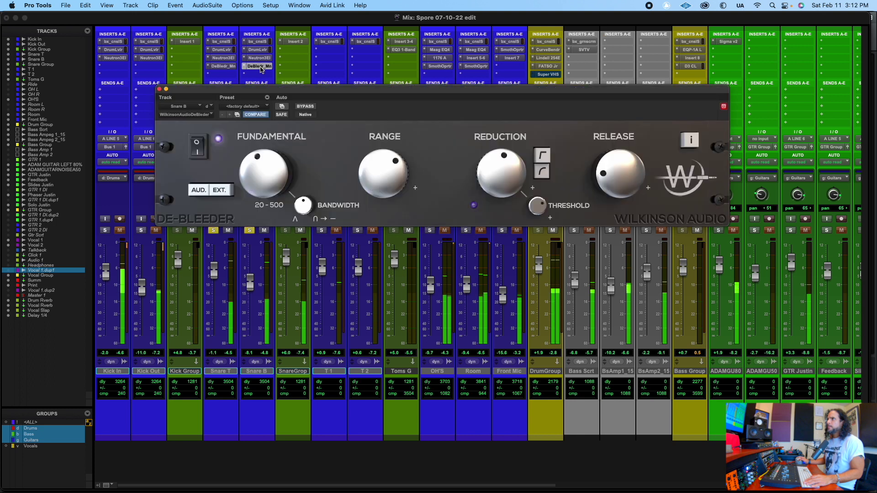
Check the Neutron 3 Elements Transient Shaper settings on Snare B and Snare T, stopping playback and closing the plugin when done.
left_click(159, 89)
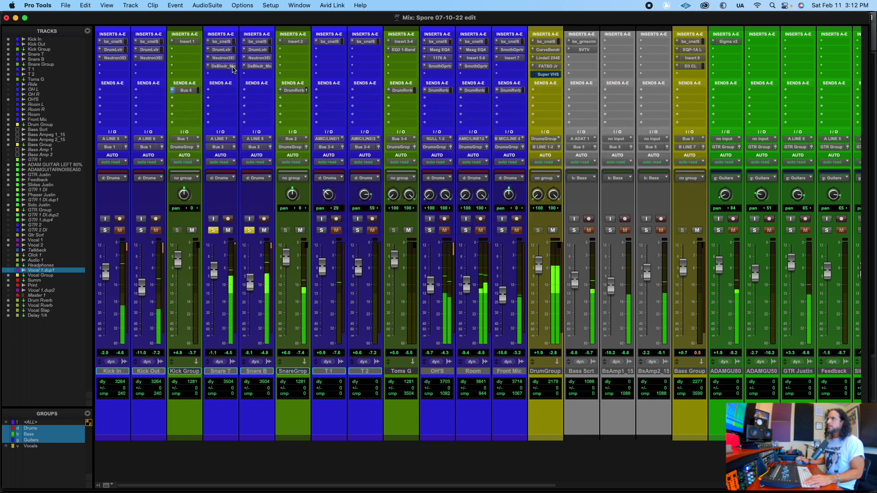
left_click(258, 58)
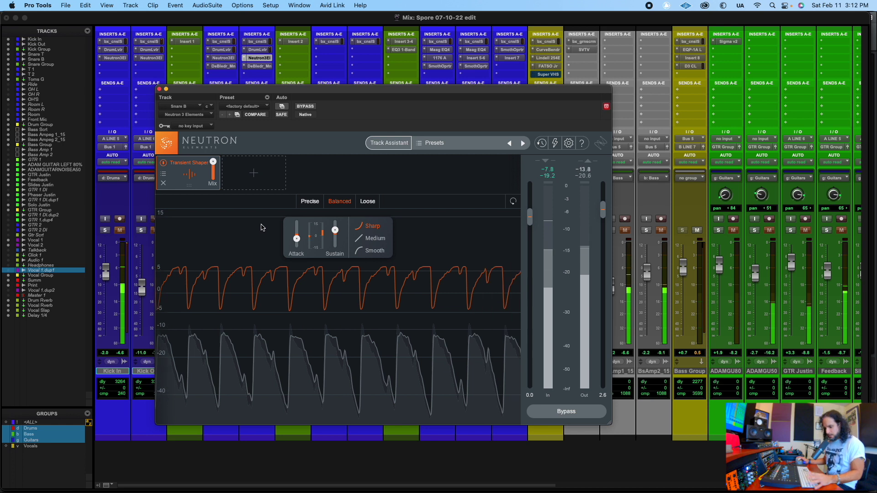
key("space")
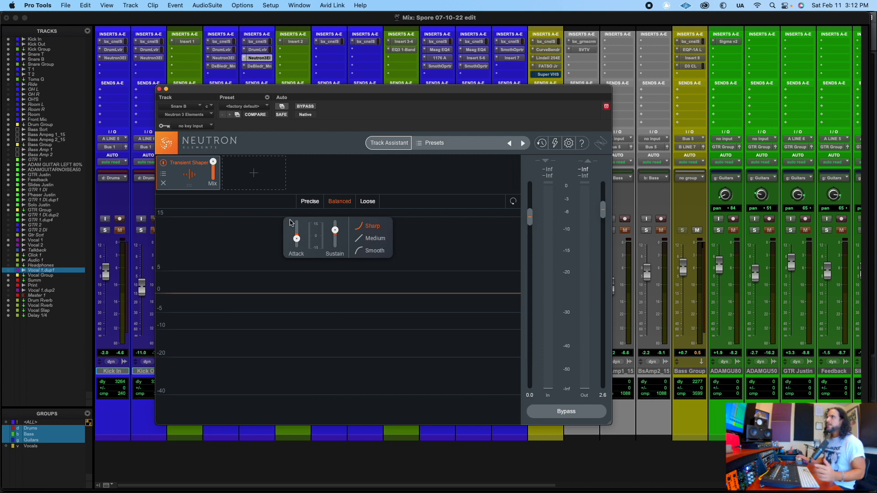
left_click(223, 58)
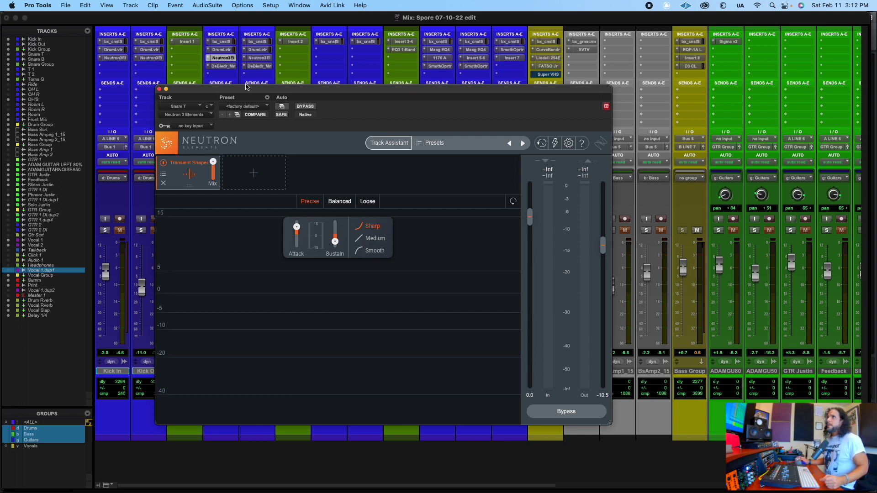
left_click(259, 58)
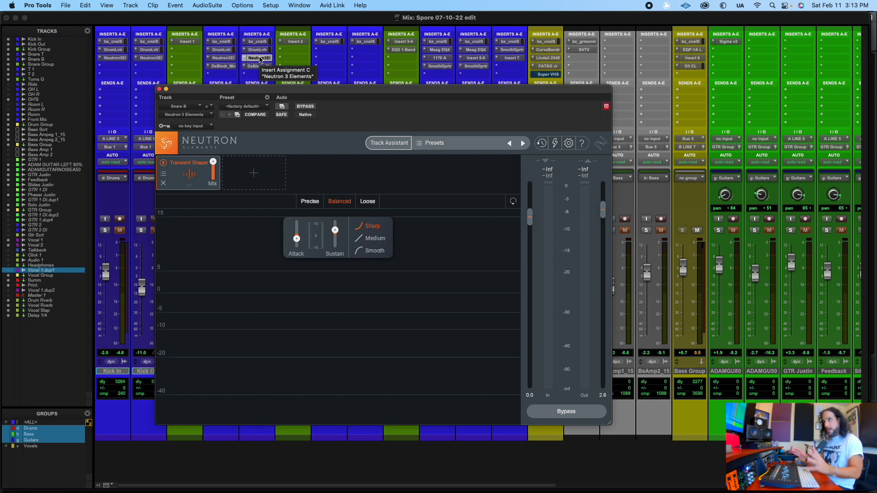
left_click(159, 89)
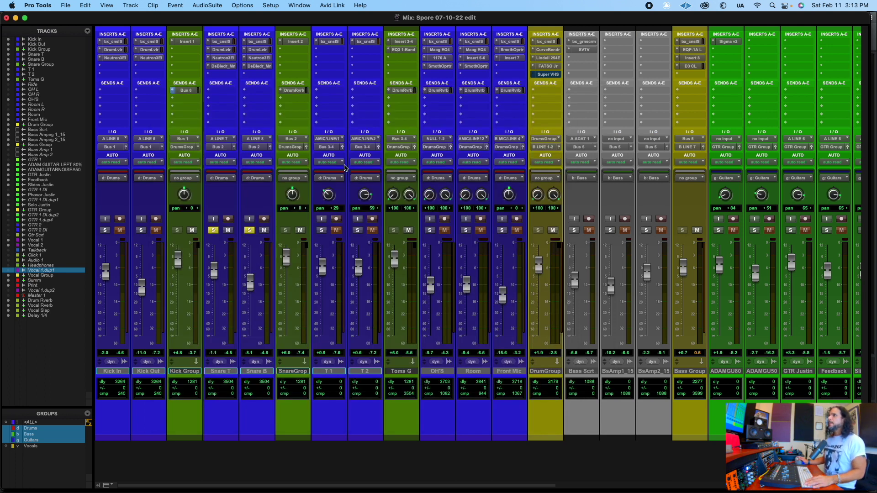
Unsolo Snare T and Snare B and check the bx_console SSL 4000 E settings on the T 1 and T 2 tracks.
left_click(217, 231)
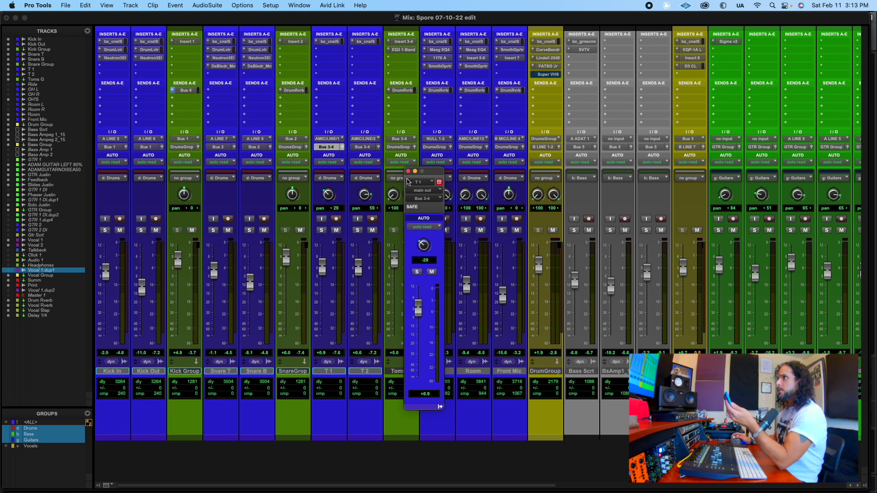
left_click(214, 230)
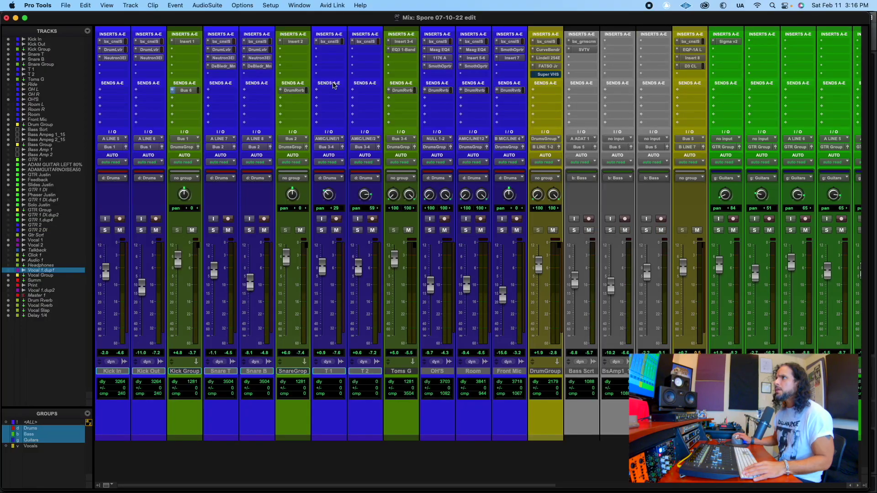
left_click(336, 43)
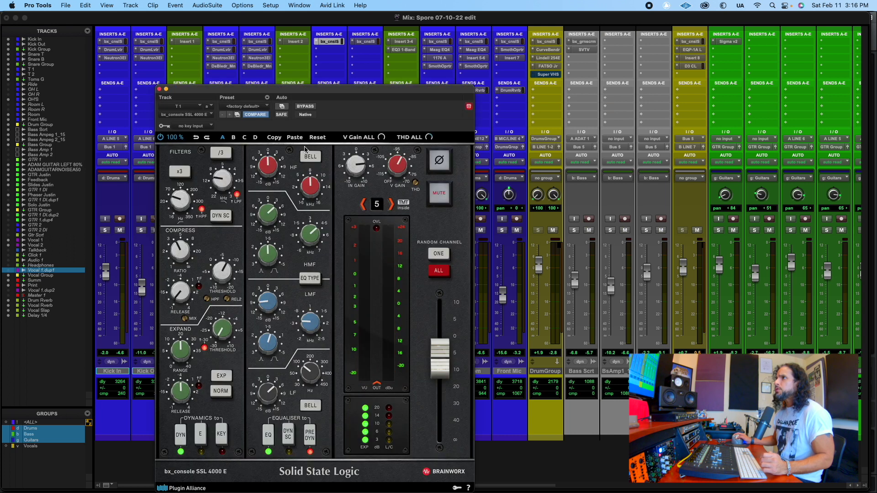
left_click_drag(309, 92, 287, 39)
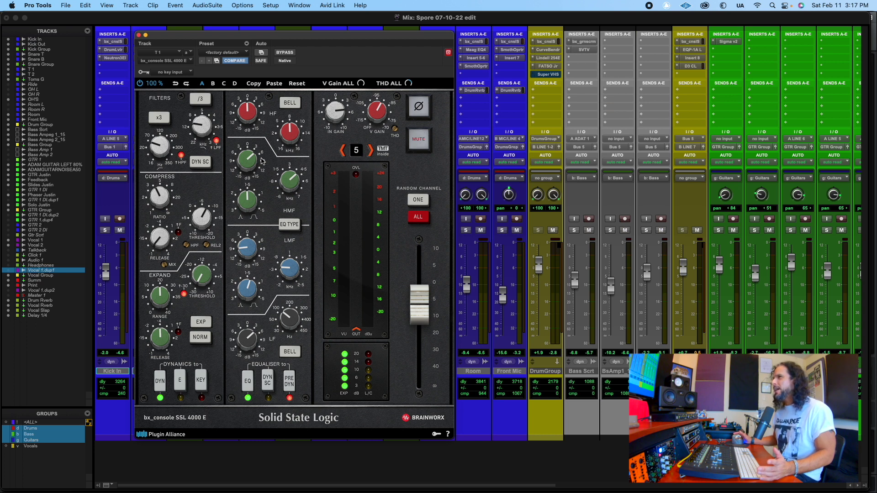
left_click(139, 35)
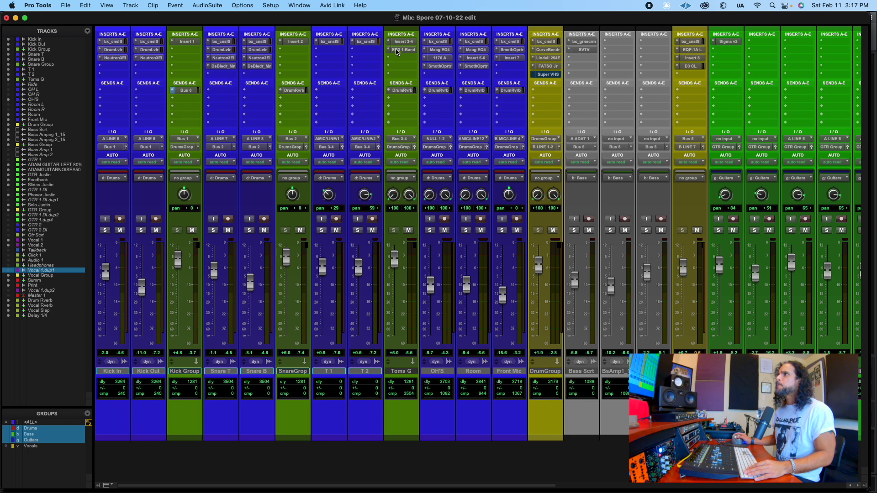
left_click(365, 42)
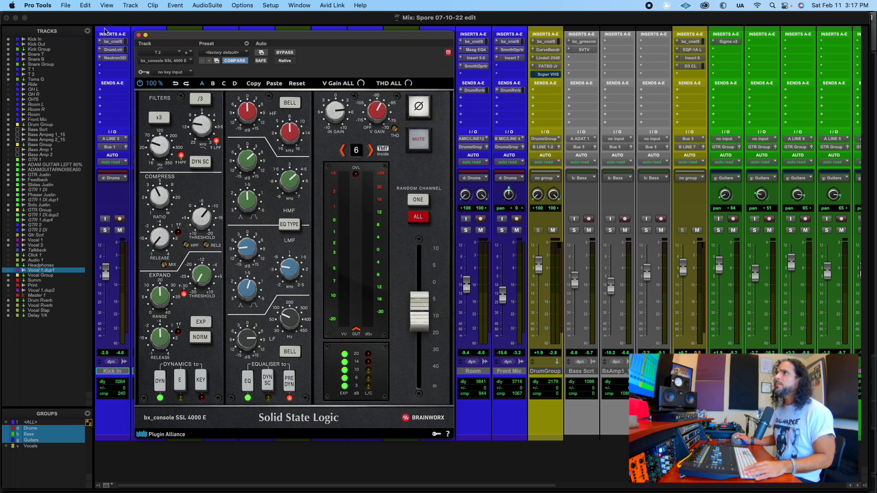
left_click(138, 35)
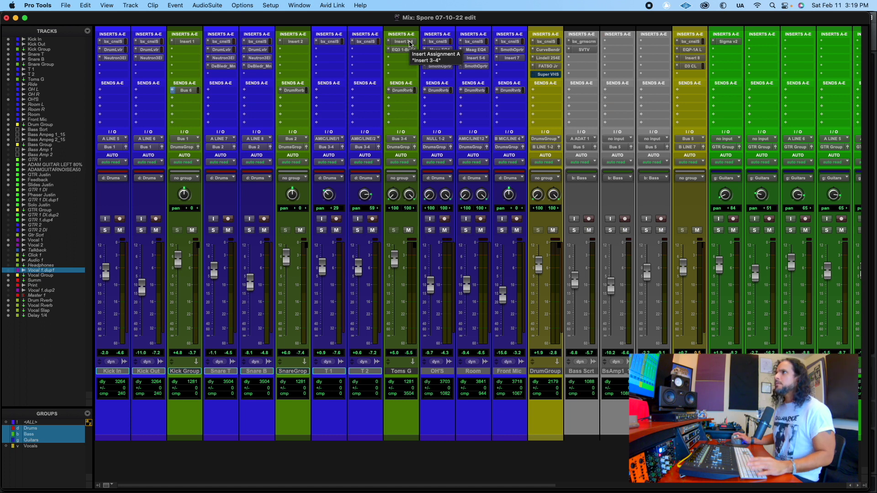
Play the selected T 1 and T 2 clips soloed in the Edit window, place the cursor just past them and return to the Mix window.
key("super+equal")
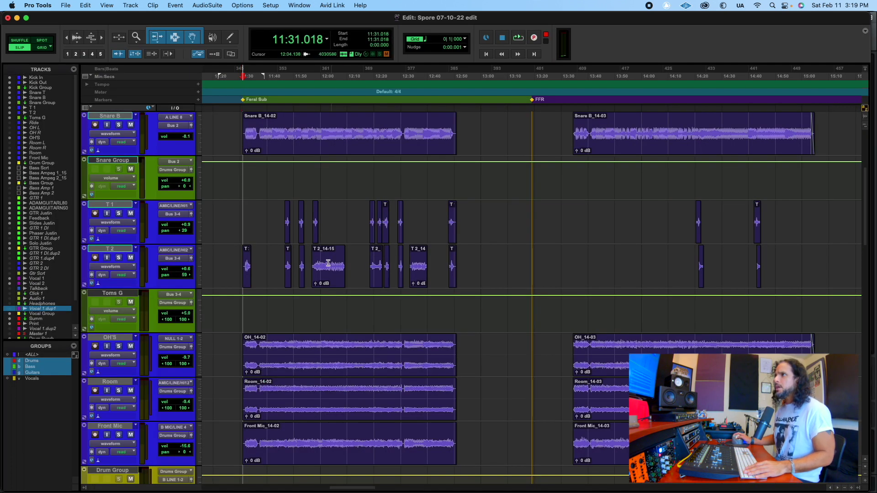
left_click(323, 280)
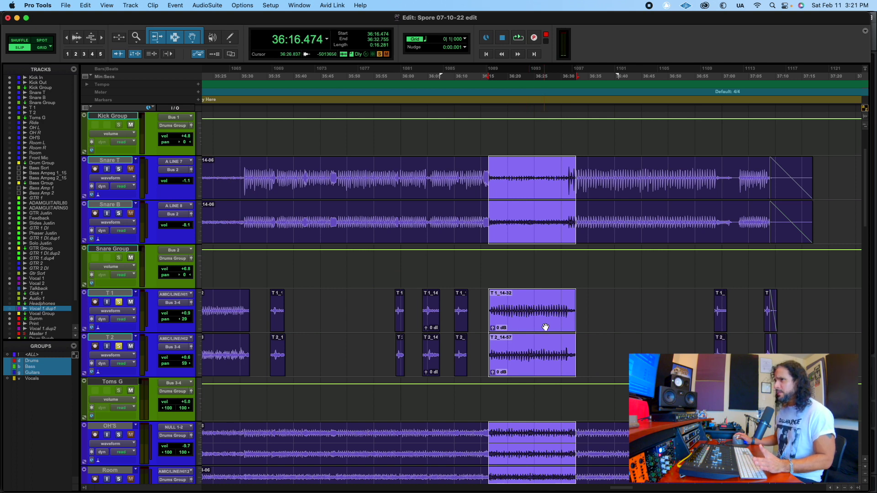
key("space")
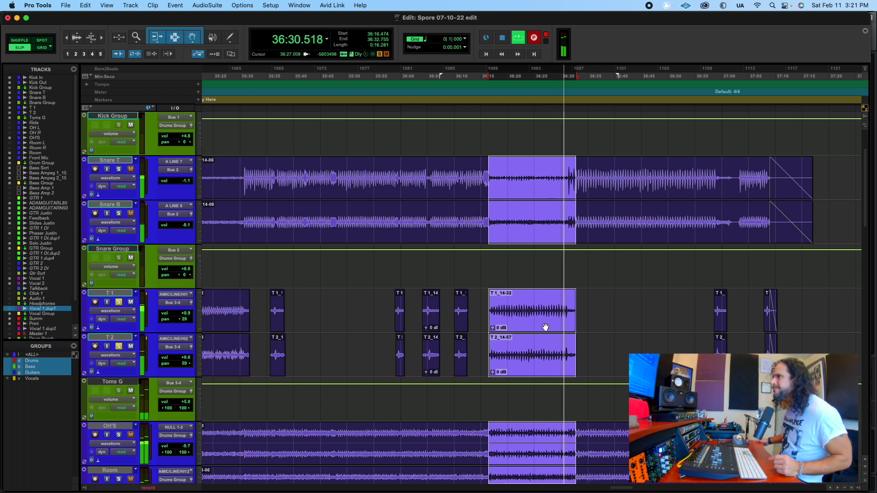
key("space")
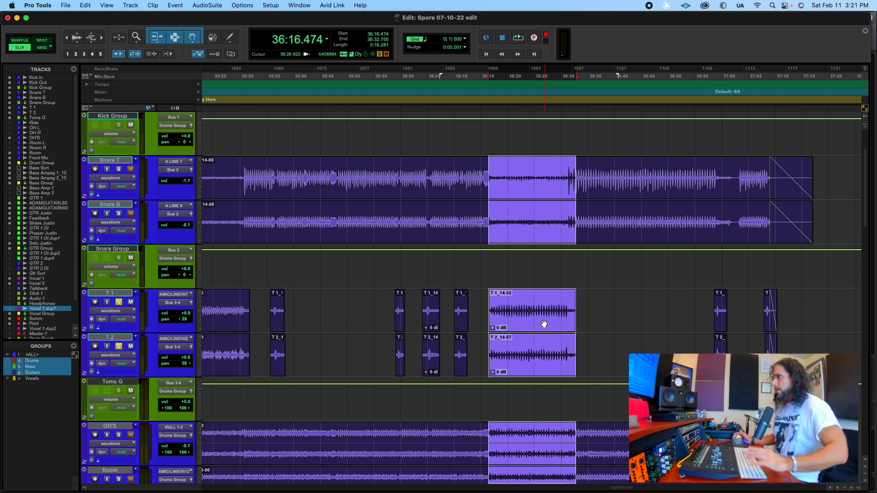
left_click(578, 301)
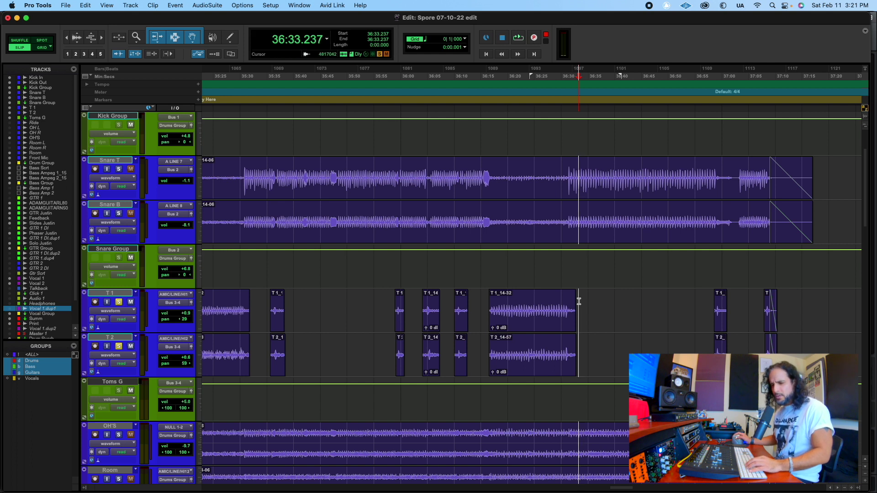
left_click(583, 304)
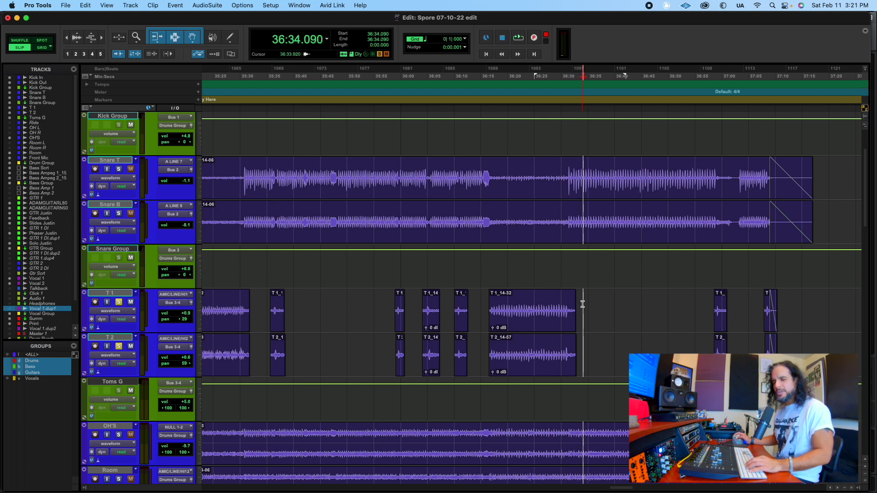
key("super+equal")
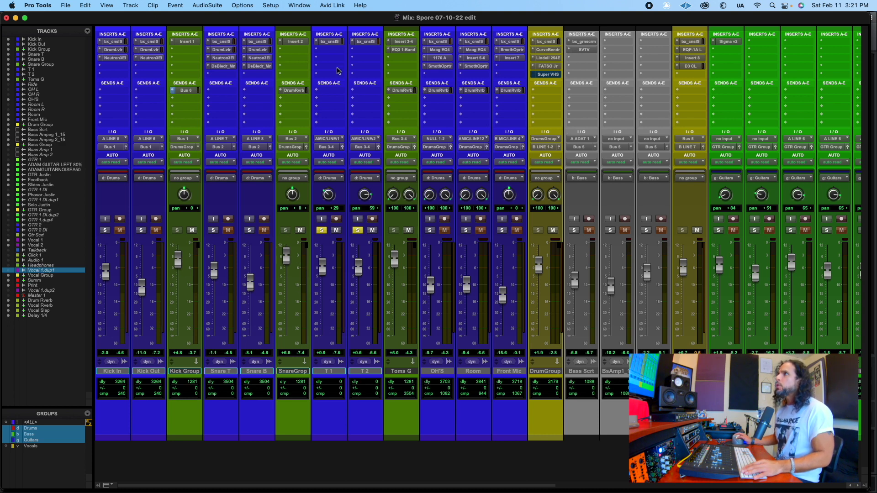
Insert the SPL Vitalizer MK2-T (mono) in T 2's third insert slot to inspect its controls, and remove it again.
left_click(354, 60)
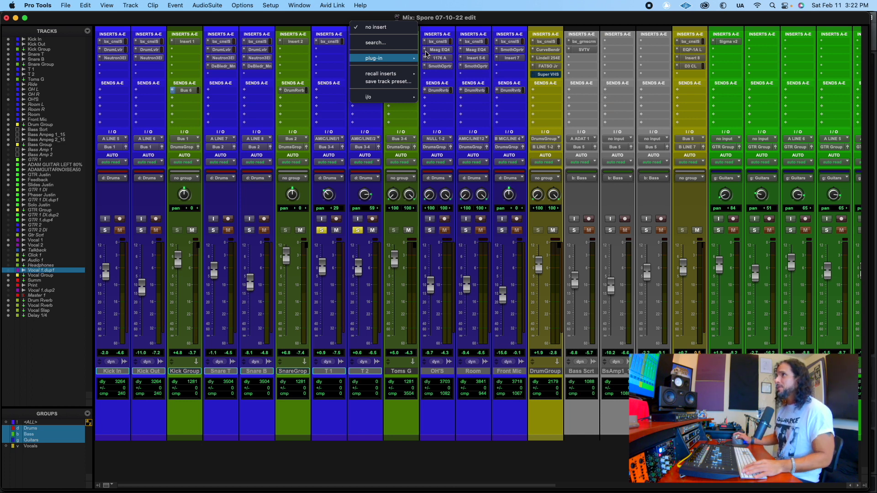
mouse_move(431, 57)
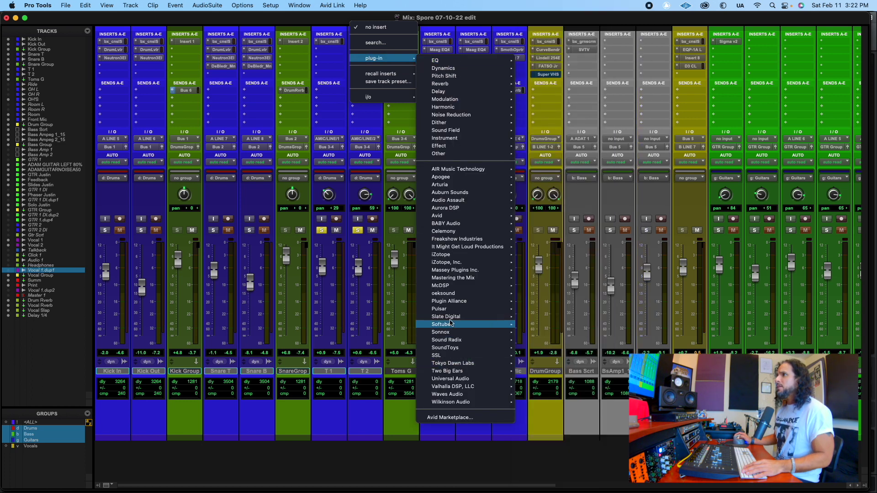
mouse_move(459, 301)
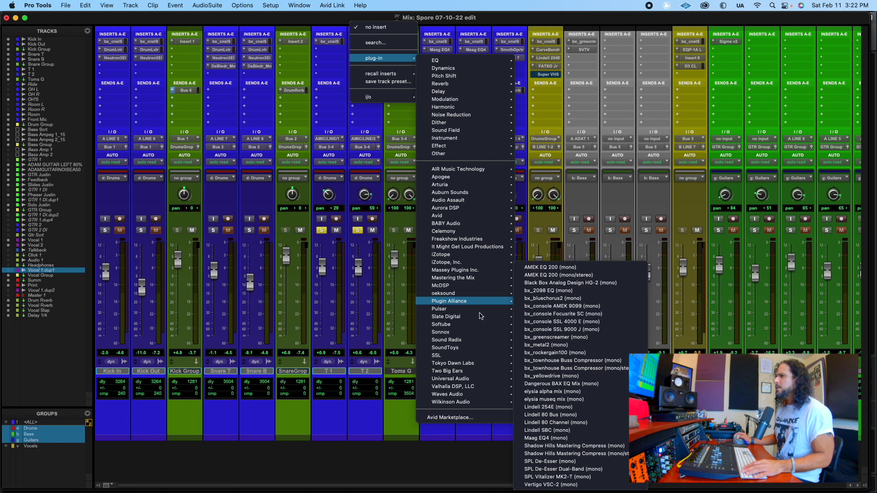
left_click(573, 481)
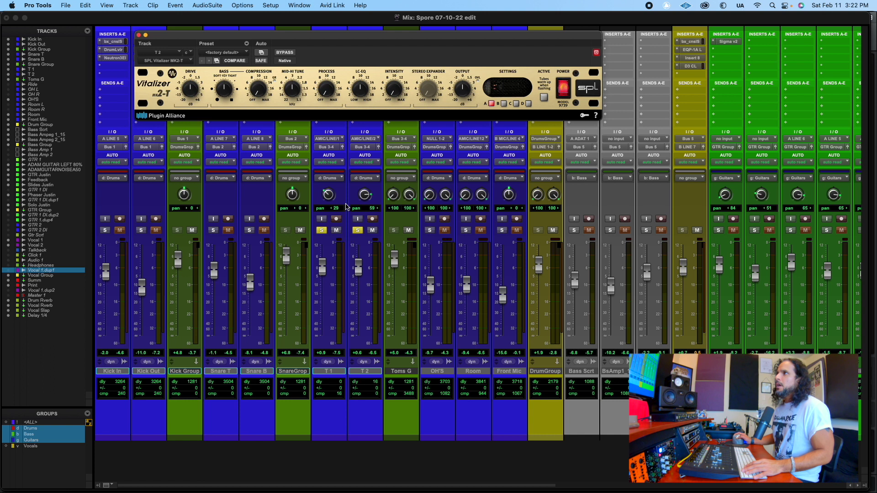
left_click_drag(312, 38, 373, 247)
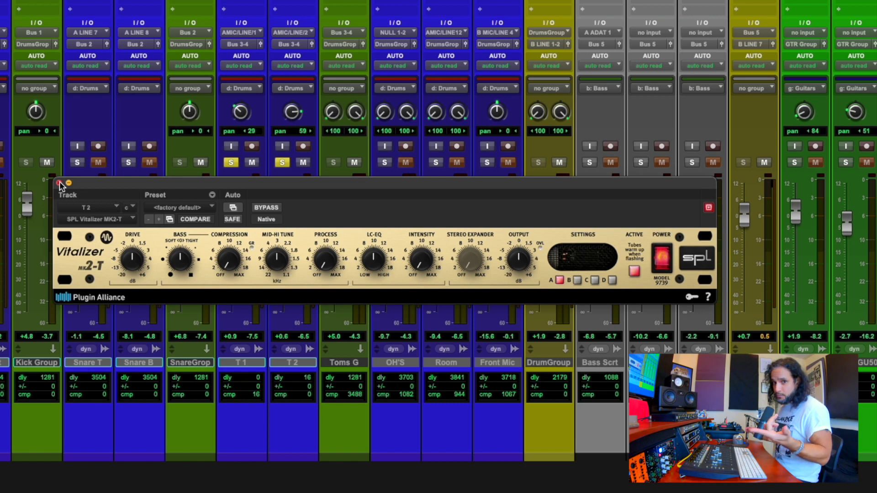
left_click(59, 183)
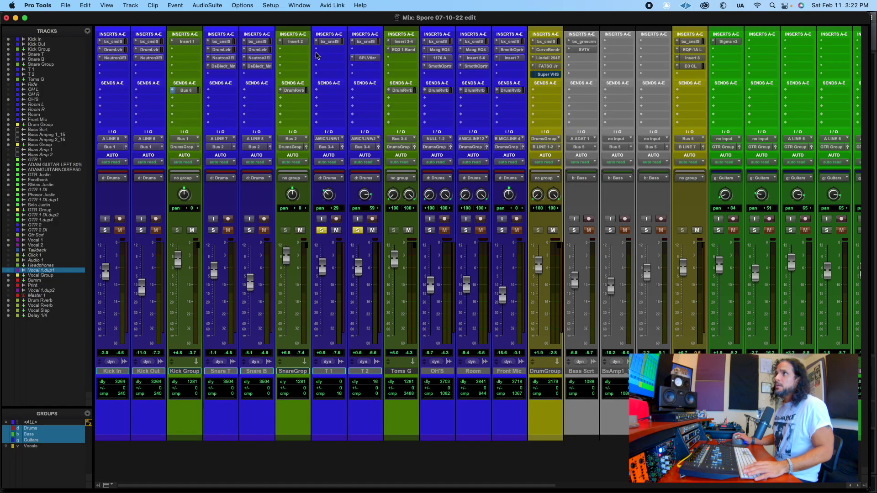
left_click(352, 58)
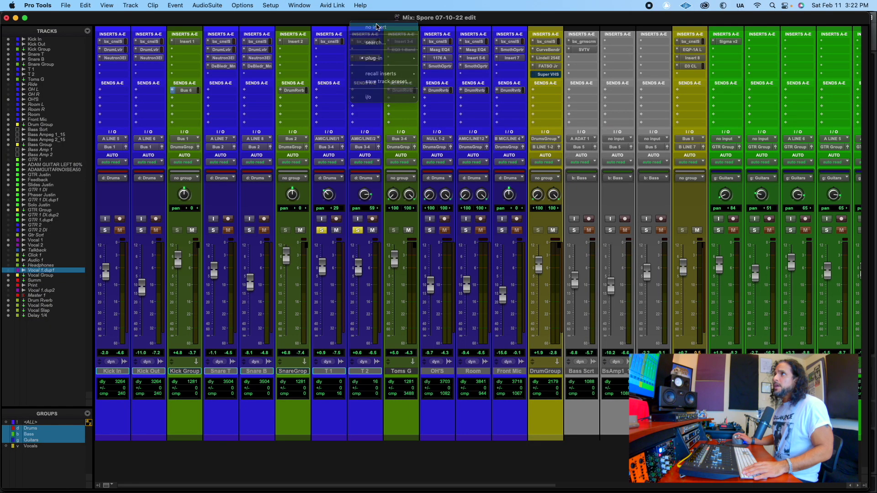
left_click(376, 26)
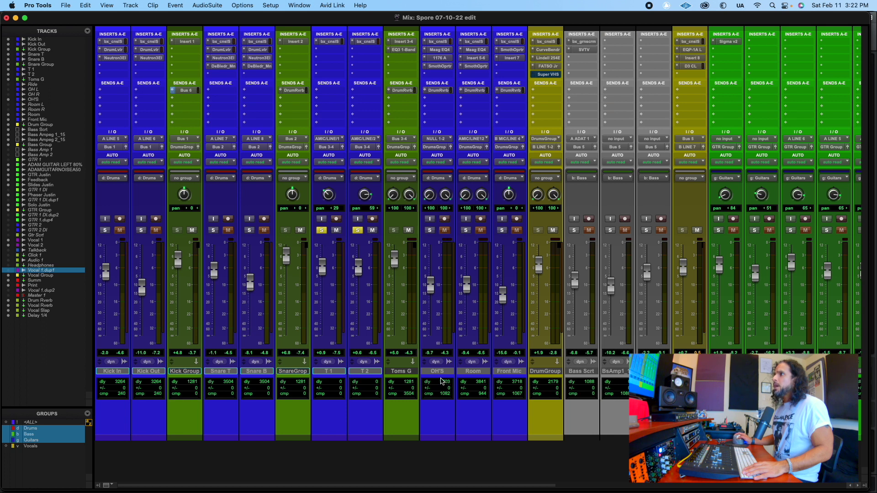
Check the OH'S track's bx_console SSL 4000 E and Maag EQ4 settings, moving each plugin window into view and closing it when done.
left_click(437, 42)
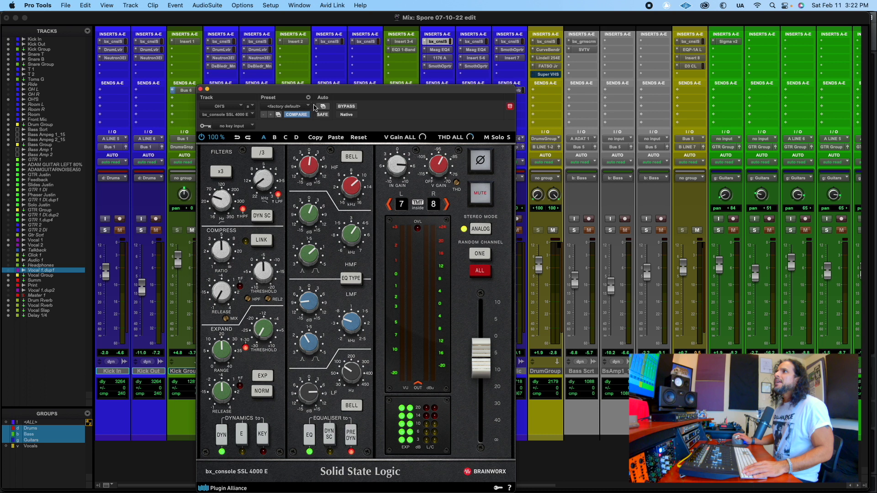
left_click_drag(320, 97, 277, 48)
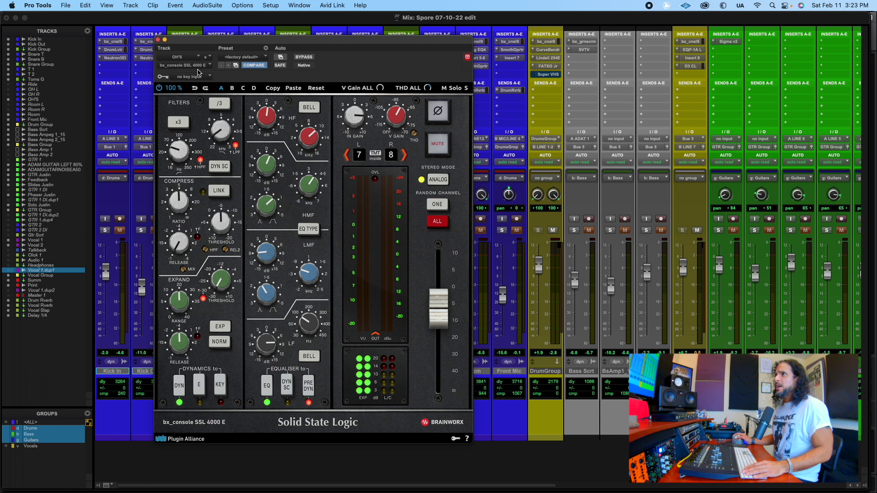
left_click(158, 41)
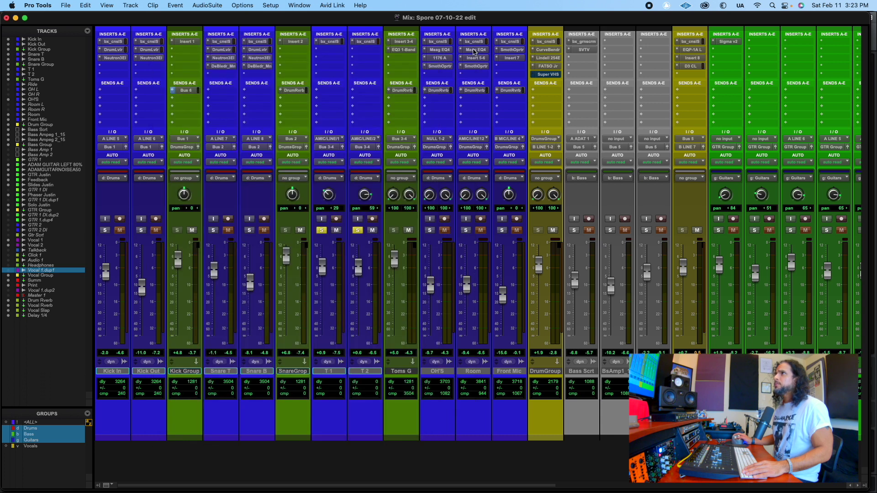
left_click(438, 50)
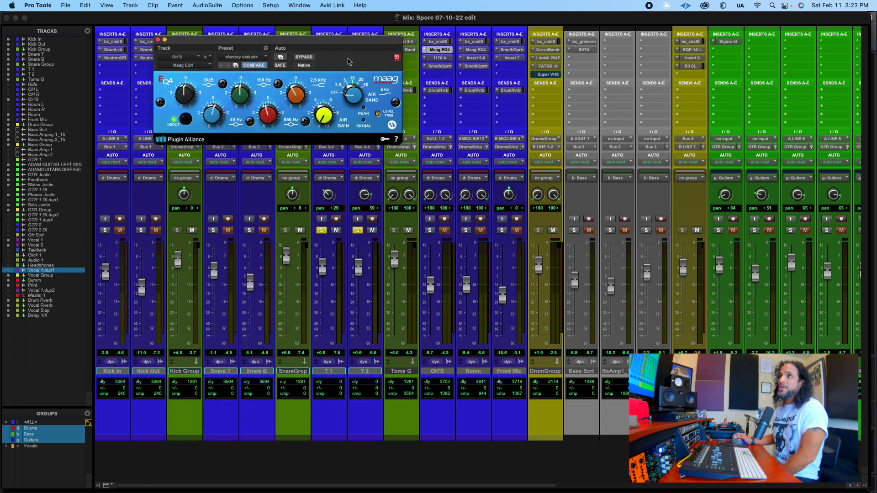
left_click_drag(309, 46, 309, 178)
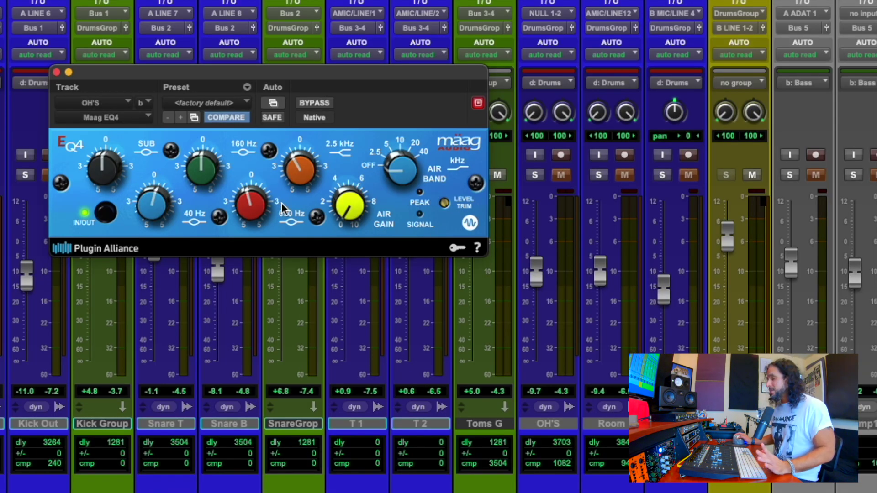
left_click(57, 72)
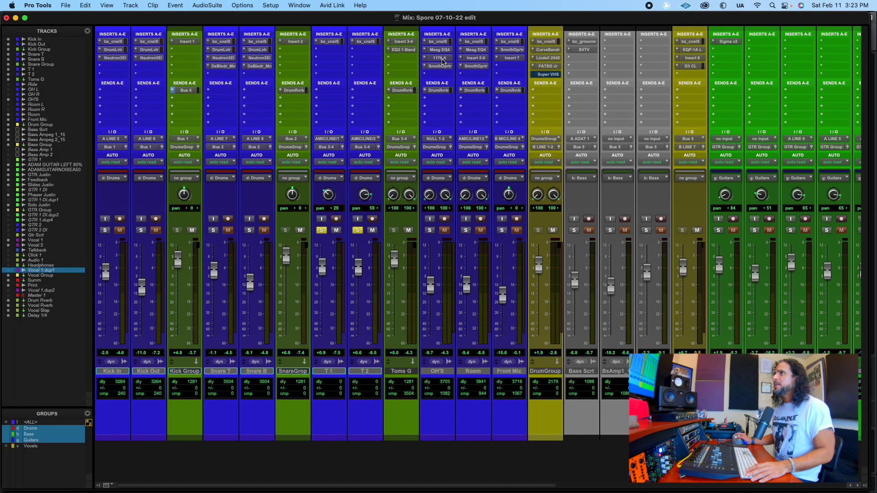
Check the OH'S track's UAD UA 1176 Rev A and Smooth Operator settings, including Smooth Operator's dip near 2 kHz, closing each window when done.
left_click(441, 59)
left_click_drag(424, 179, 415, 297)
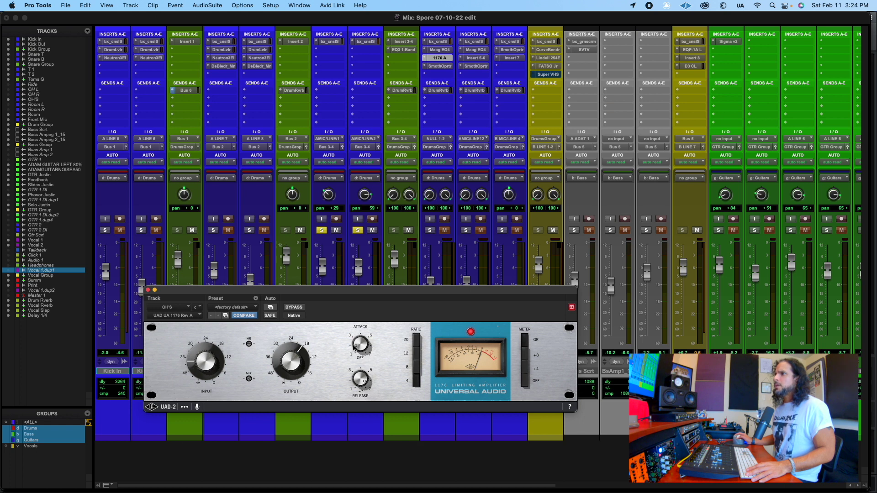
left_click(151, 291)
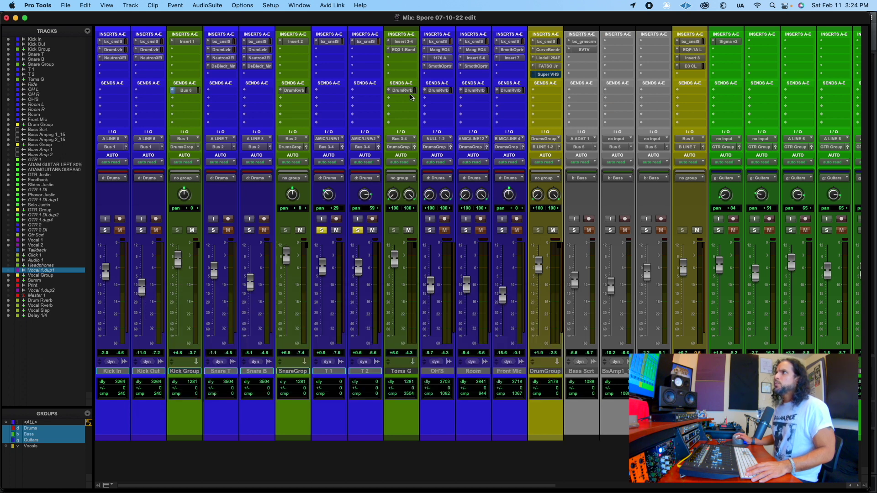
left_click(440, 66)
left_click_drag(314, 249, 258, 134)
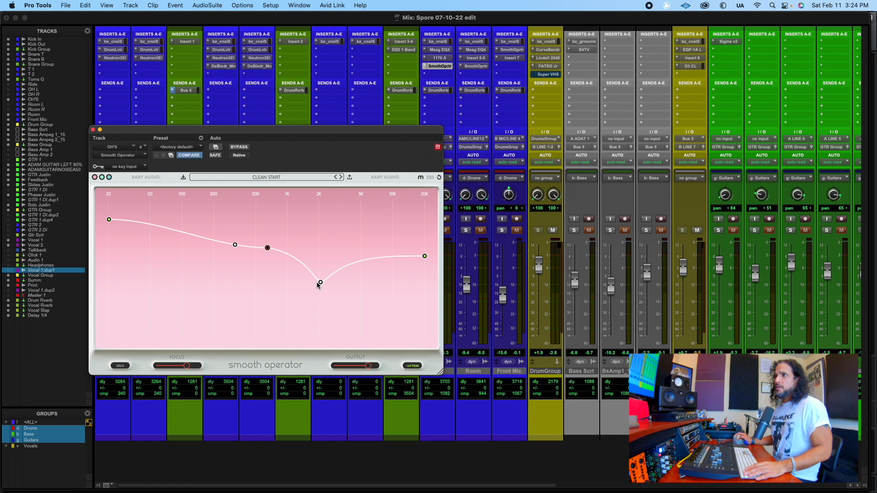
mouse_move(321, 283)
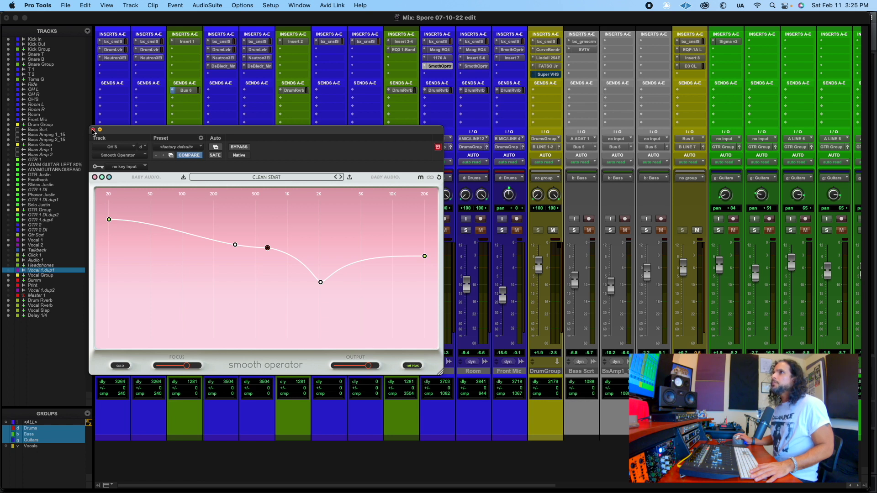
left_click(93, 130)
Unsolo T 1 and T 2, and check the bx_console SSL 4000 E and Maag EQ4 settings on the Room track.
left_click(359, 231)
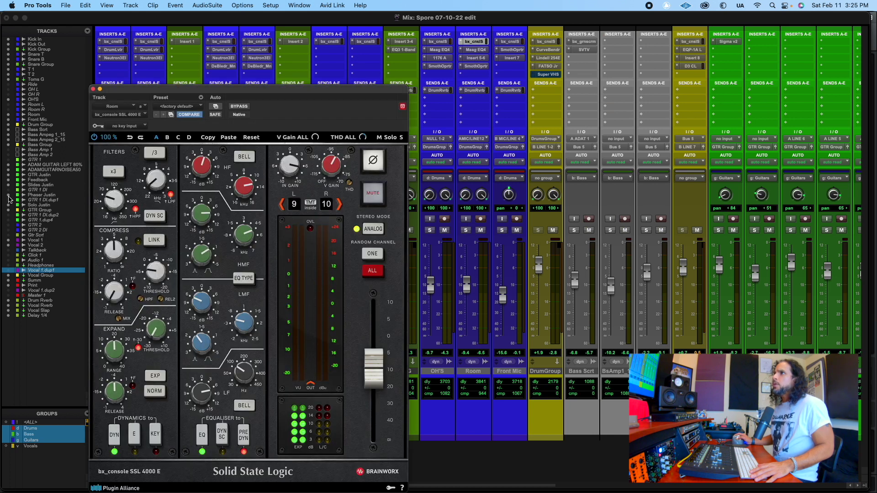
left_click(94, 89)
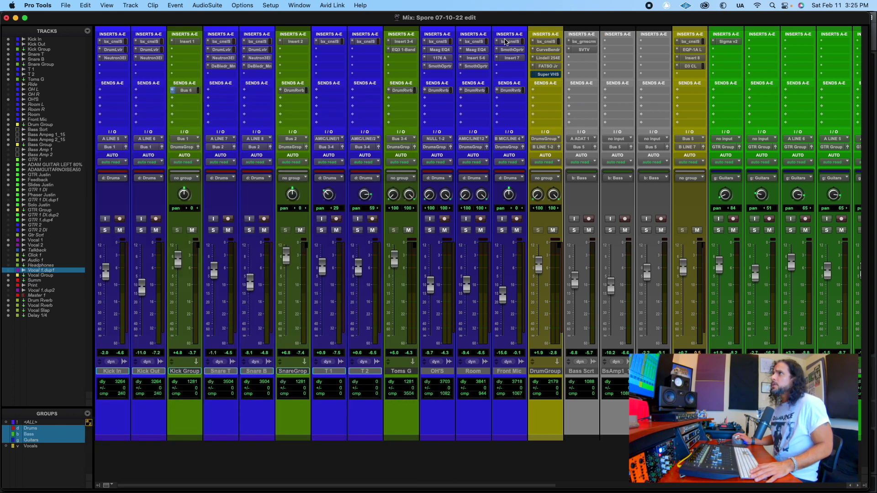
left_click(482, 50)
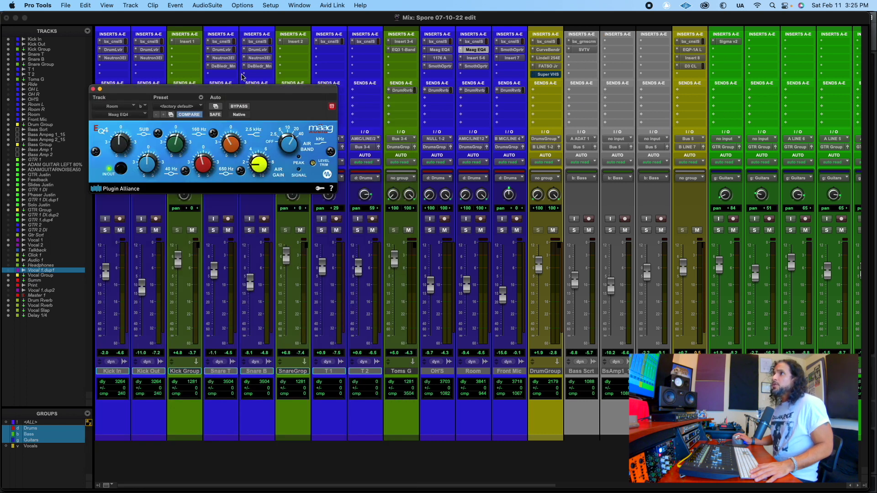
left_click(93, 89)
Check the Room track's hardware Insert 5-6 and its Smooth Operator curve, reading the offset of the deepest node.
left_click(474, 59)
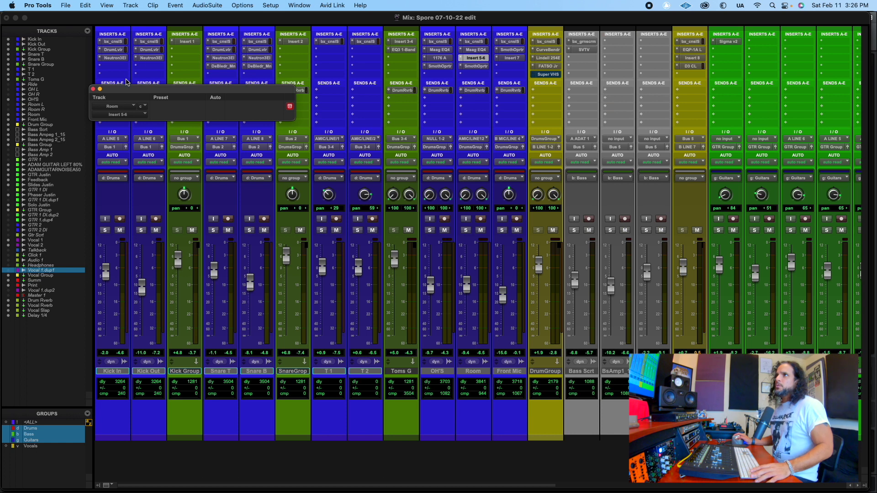
left_click(93, 89)
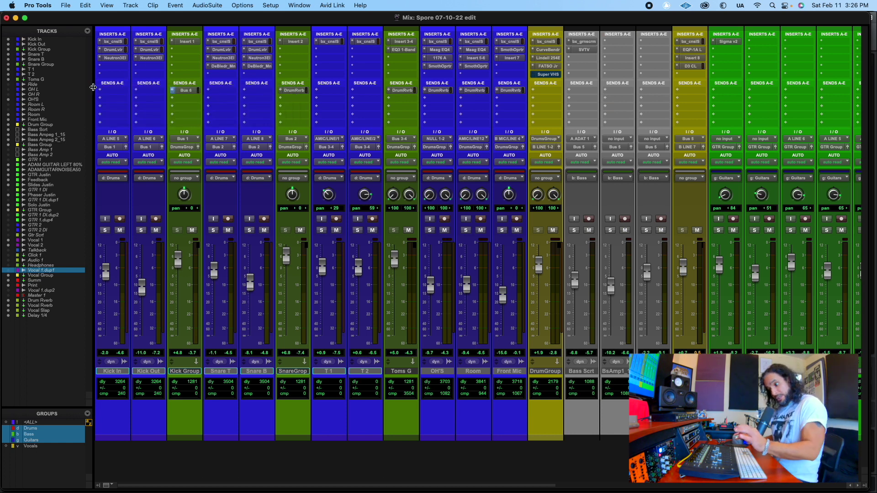
left_click(484, 66)
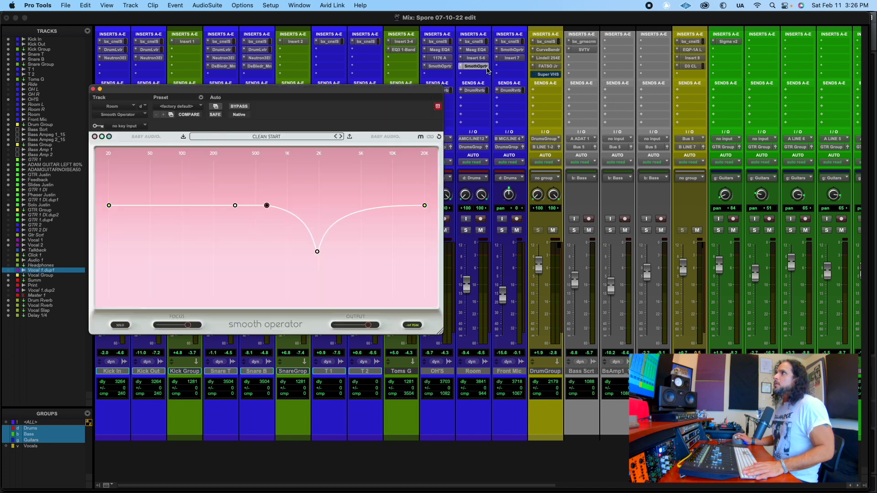
mouse_move(318, 255)
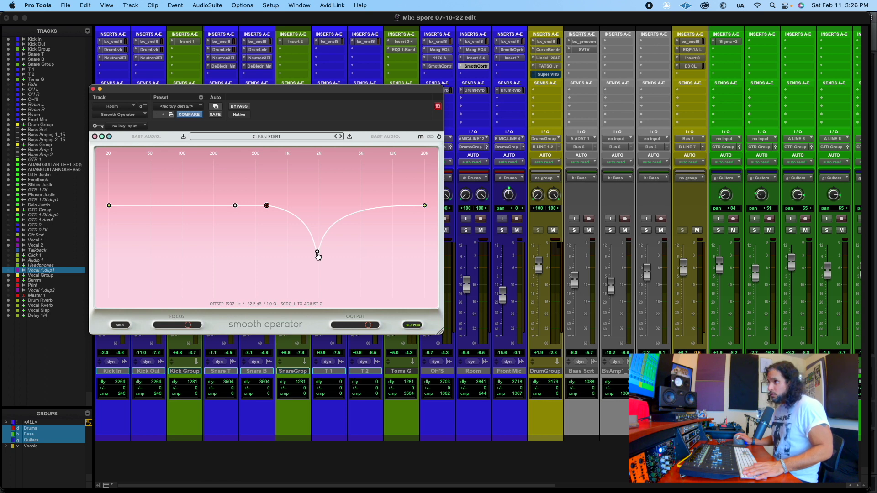
left_click(95, 89)
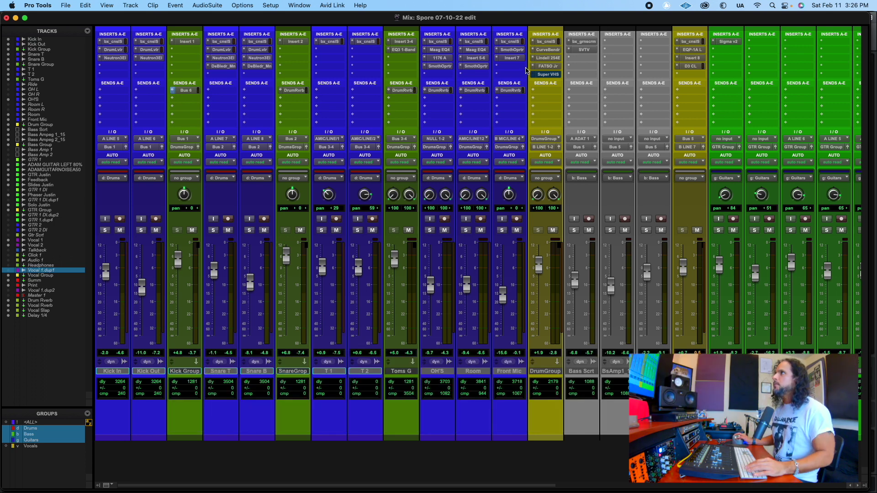
Check the Front Mic track's bx_console SSL 4000 E, Smooth Operator and hardware Insert 7, closing each window when done.
left_click(505, 42)
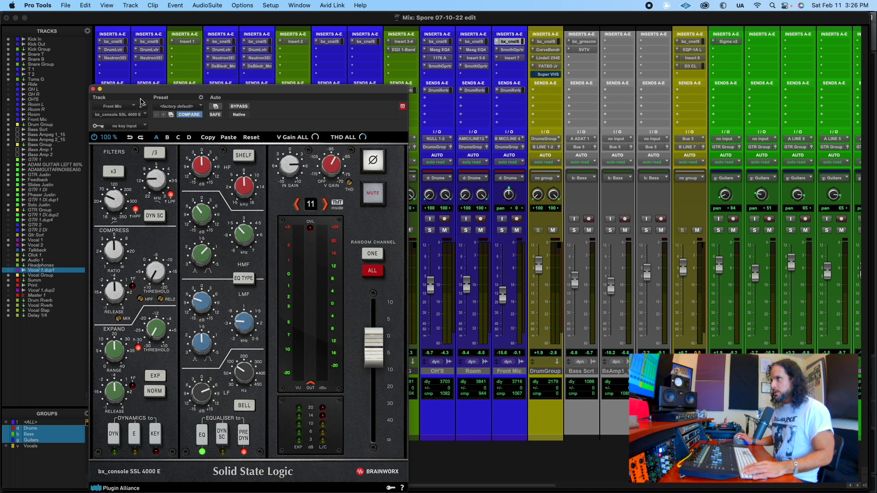
left_click(92, 89)
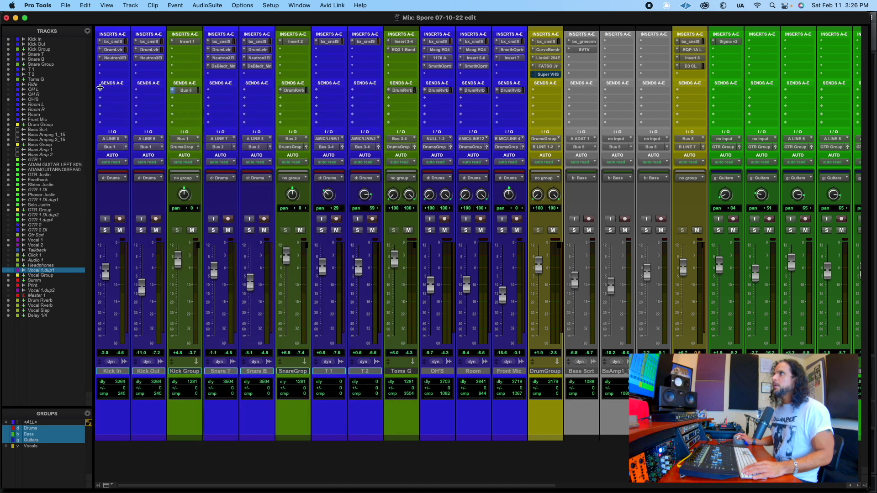
left_click(515, 49)
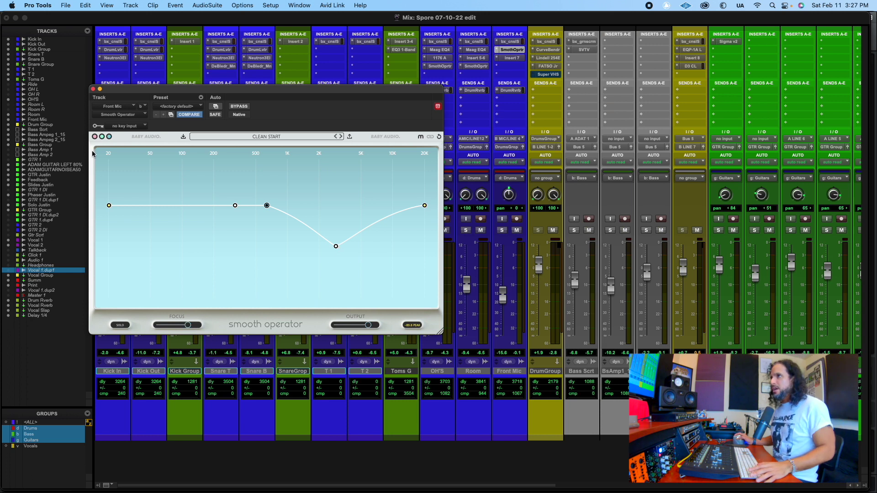
left_click(93, 90)
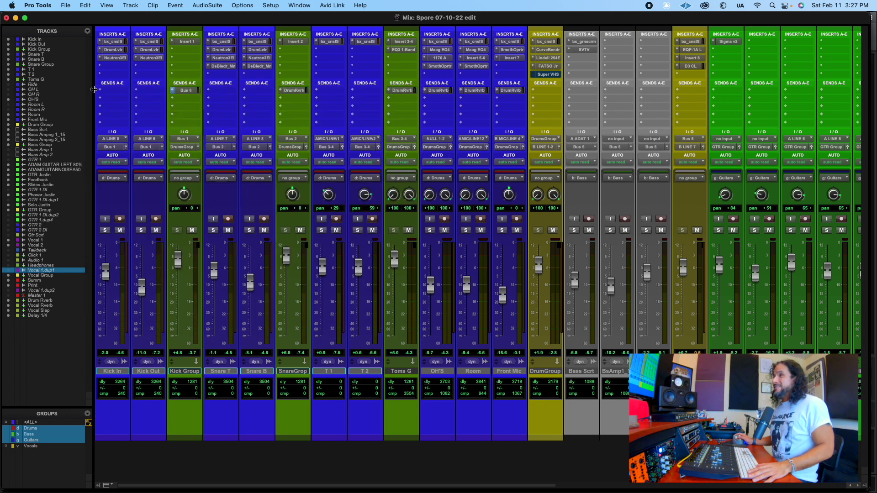
left_click(512, 59)
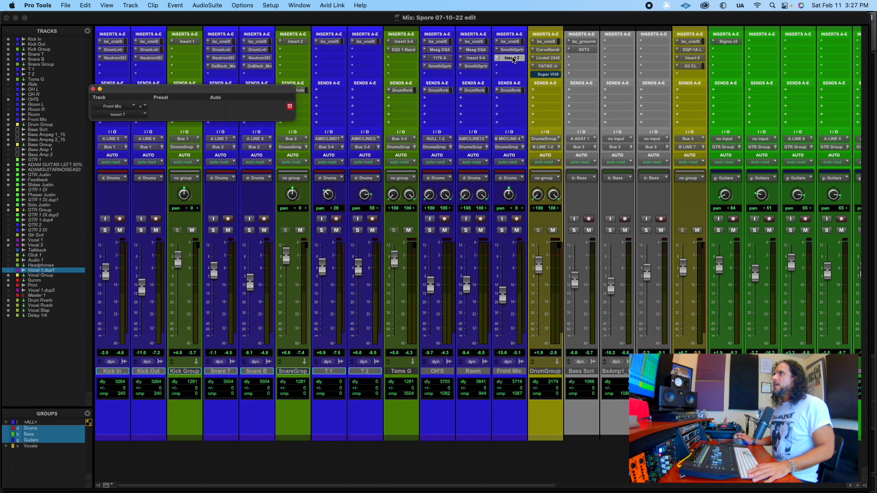
left_click(94, 89)
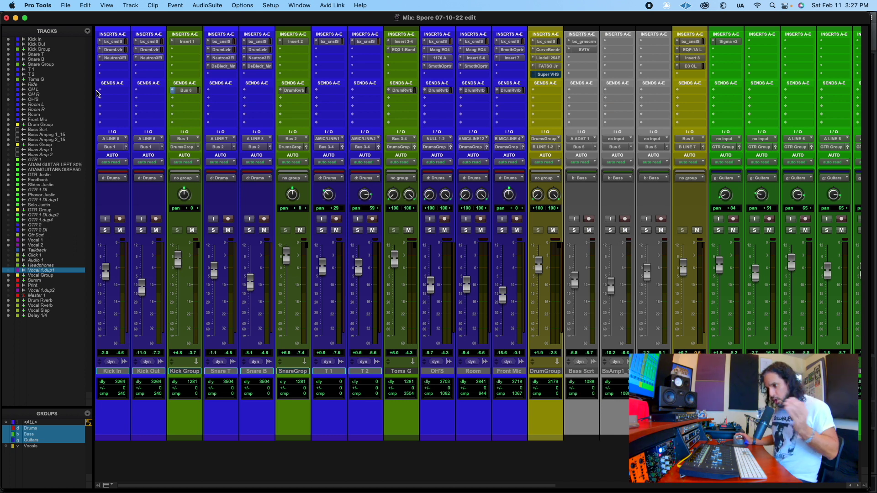
Insert Pulsar Smasher (mono) in Front Mic's fourth insert slot to inspect its controls and gain reduction meter, and remove it again.
left_click(499, 67)
mouse_move(525, 66)
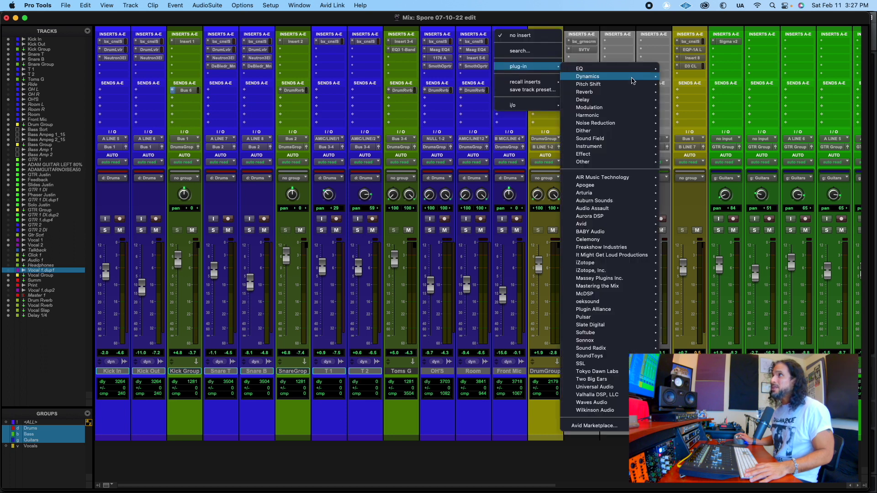
mouse_move(601, 319)
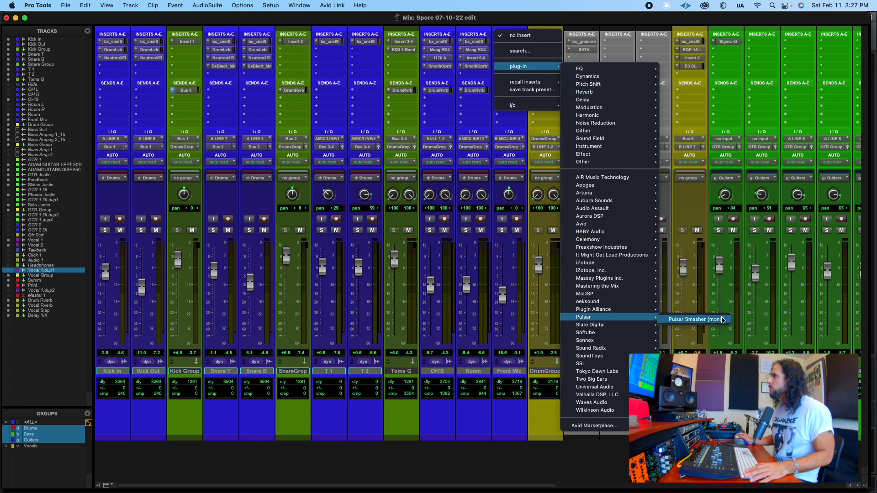
left_click(723, 319)
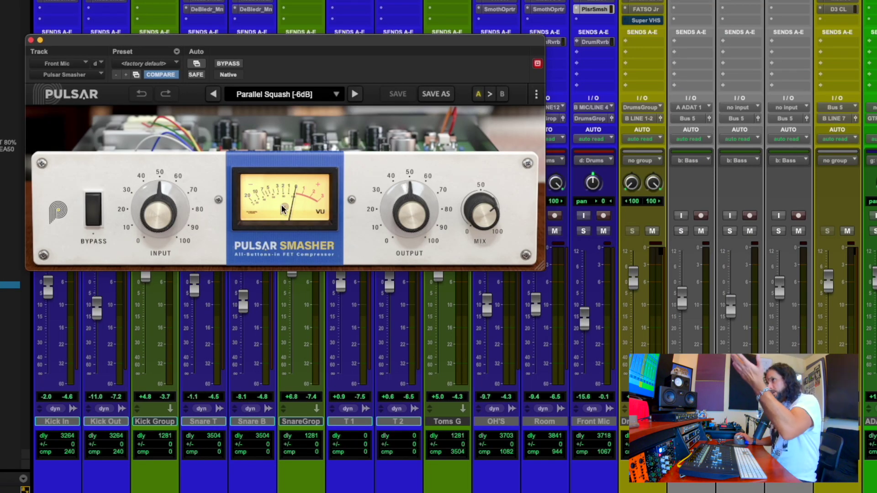
mouse_move(283, 210)
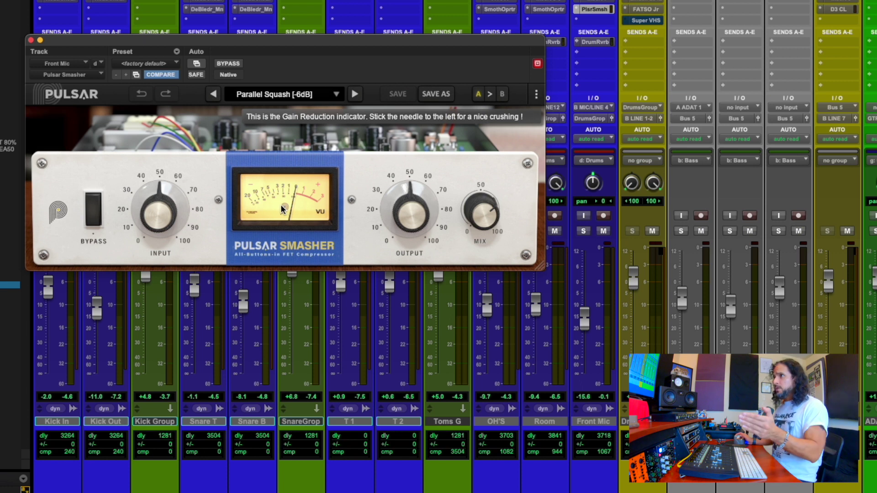
left_click(40, 40)
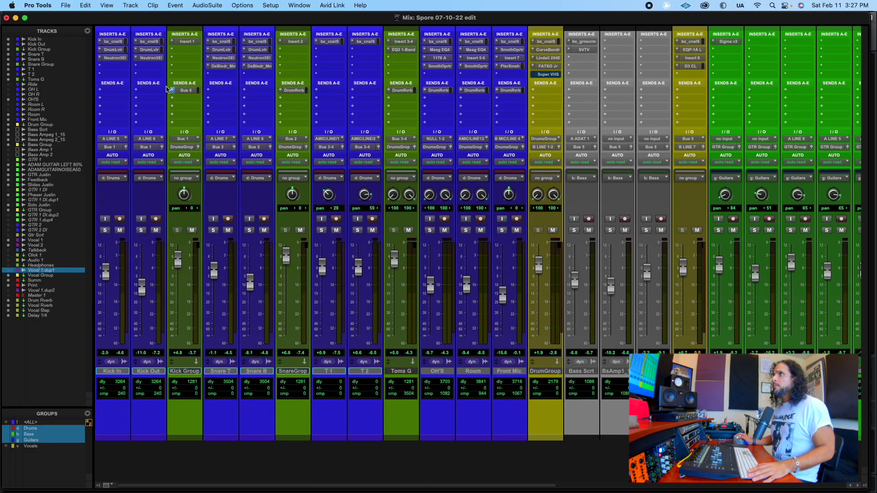
left_click(496, 68)
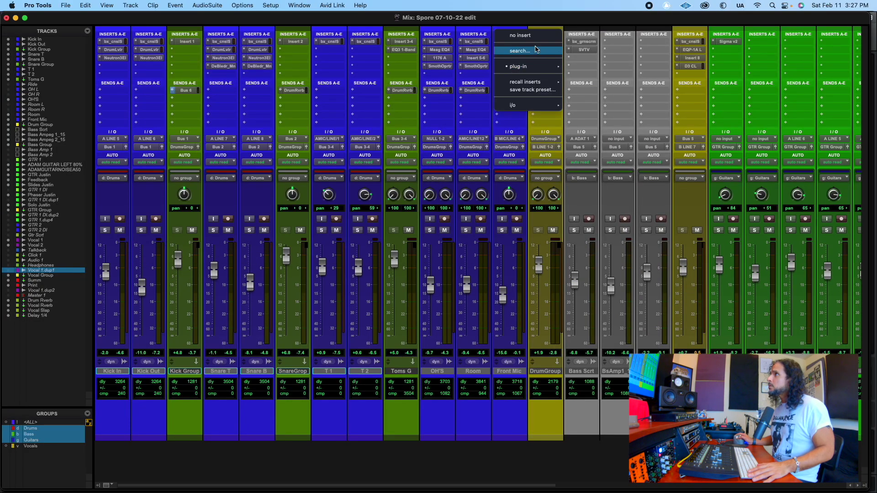
left_click(540, 38)
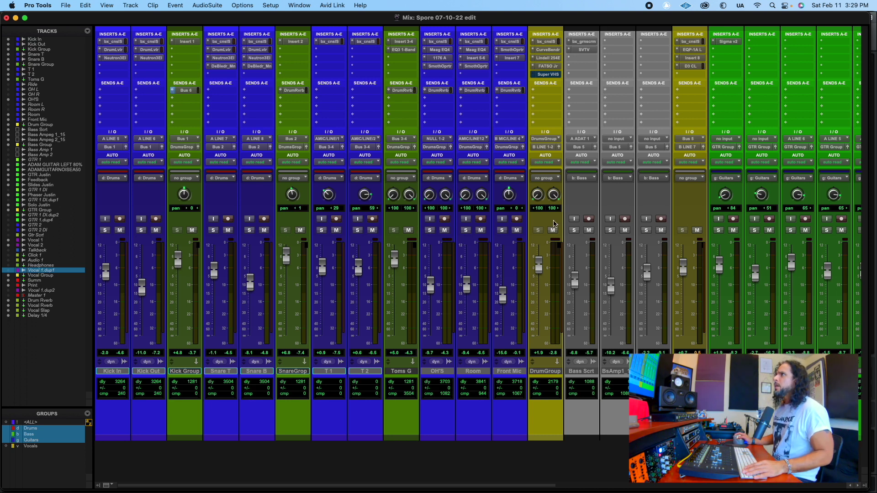
Check the Drum Group's bx_console SSL 4000 E and Chandler Limited Curve Bender settings, repositioning and slightly shrinking the Curve Bender window.
left_click(547, 42)
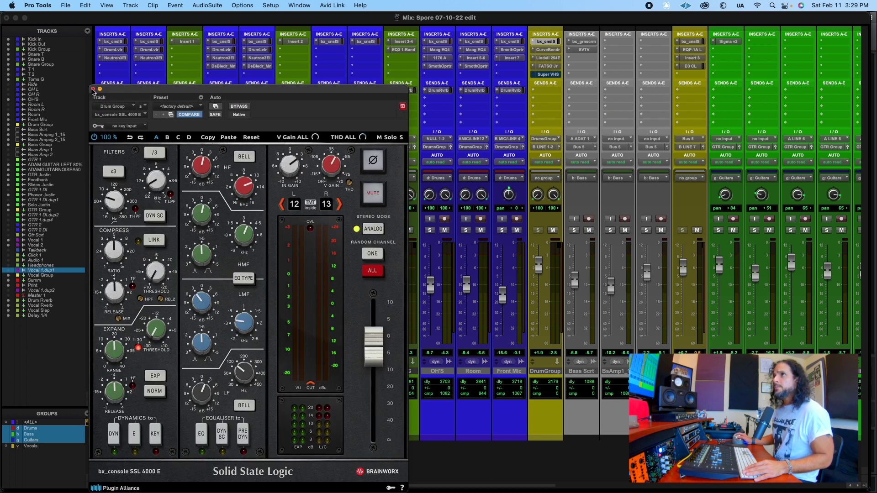
left_click(93, 90)
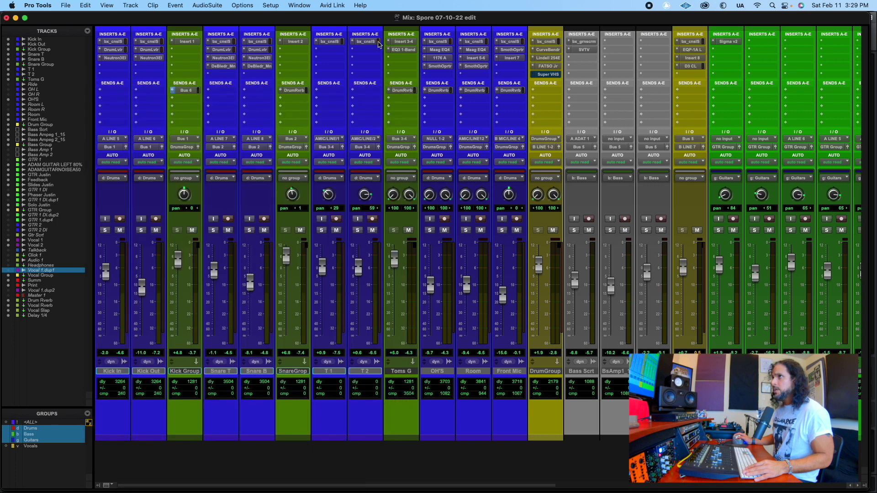
left_click(554, 51)
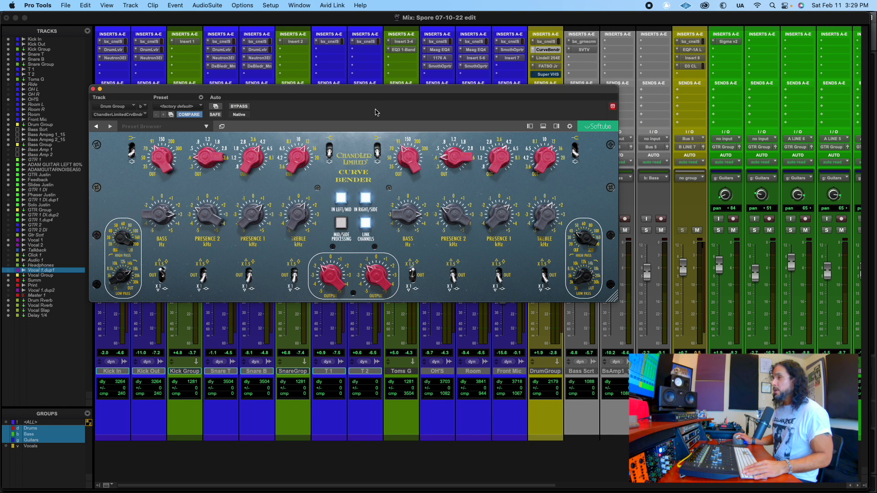
left_click_drag(366, 93, 331, 70)
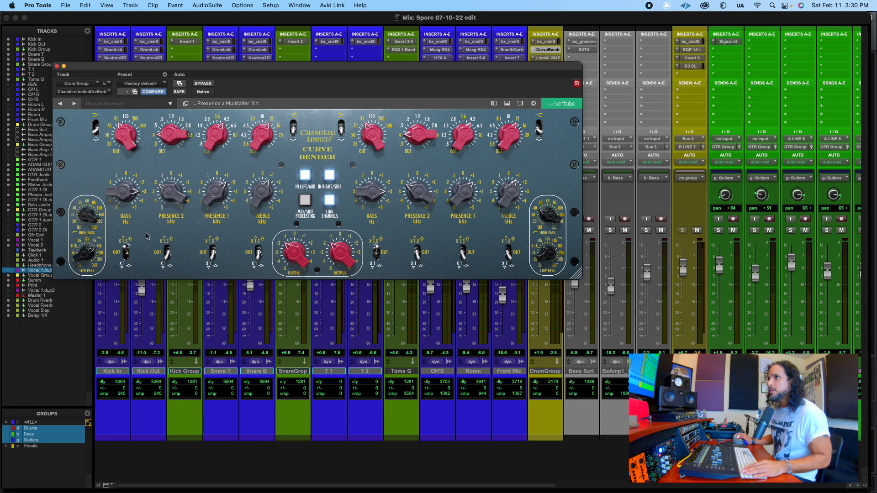
mouse_move(574, 273)
left_mouse_down()
mouse_move(727, 326)
mouse_move(716, 348)
mouse_move(657, 304)
mouse_move(572, 268)
left_mouse_up()
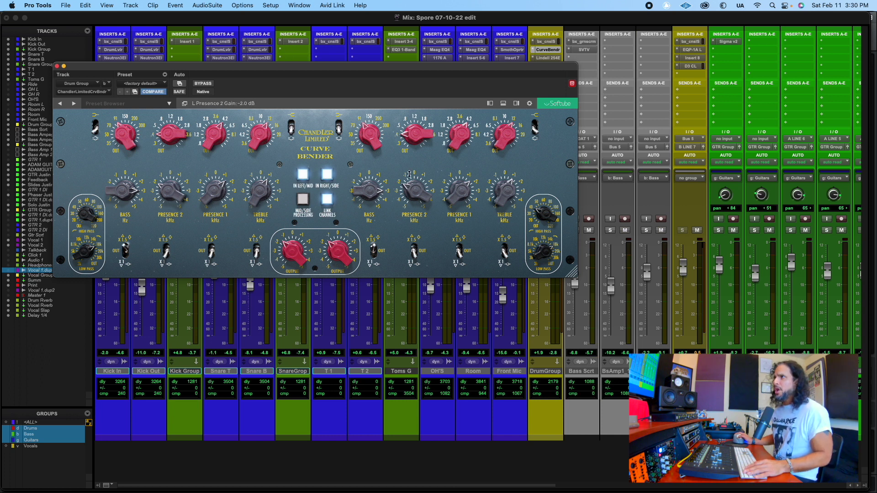
left_click(58, 66)
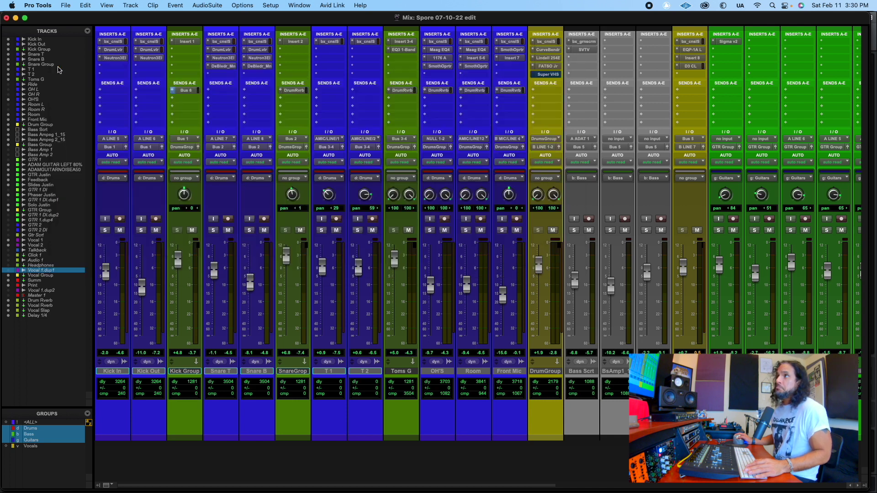
Check the Drum Group's Lindell 254E compressor and UAD Empirical Labs FATSO Jr settings, closing each window when done.
left_click(554, 59)
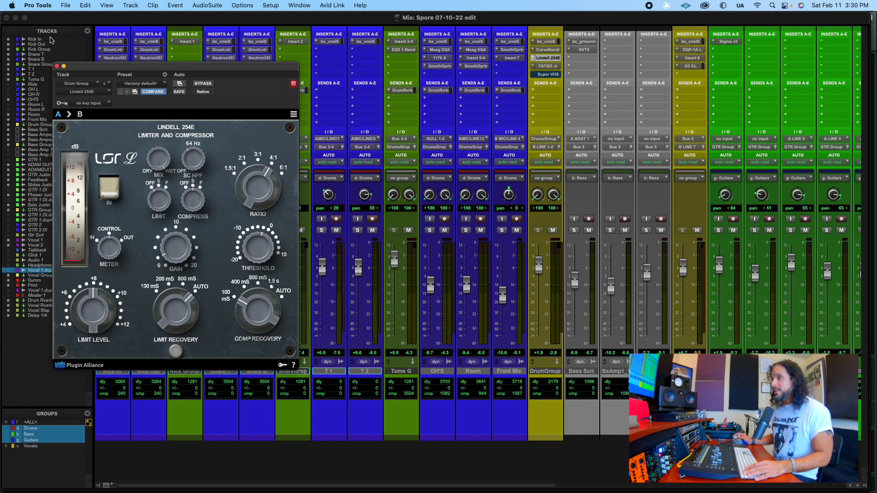
left_click(57, 67)
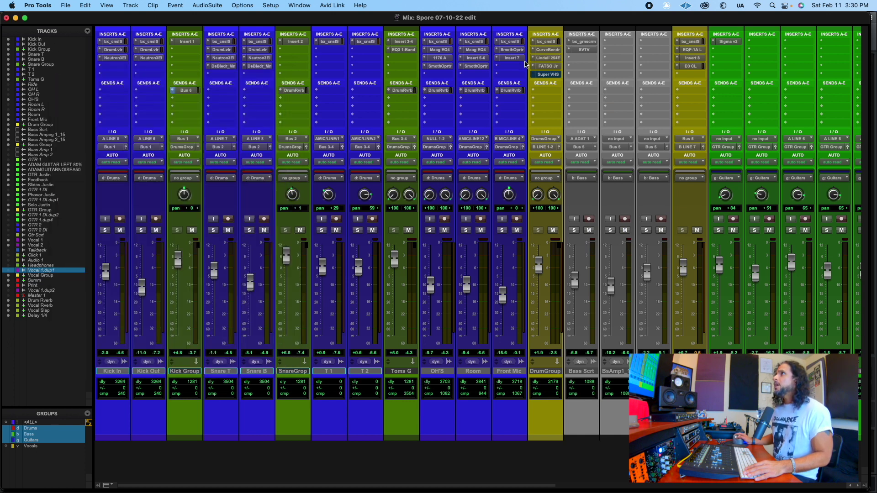
left_click(550, 67)
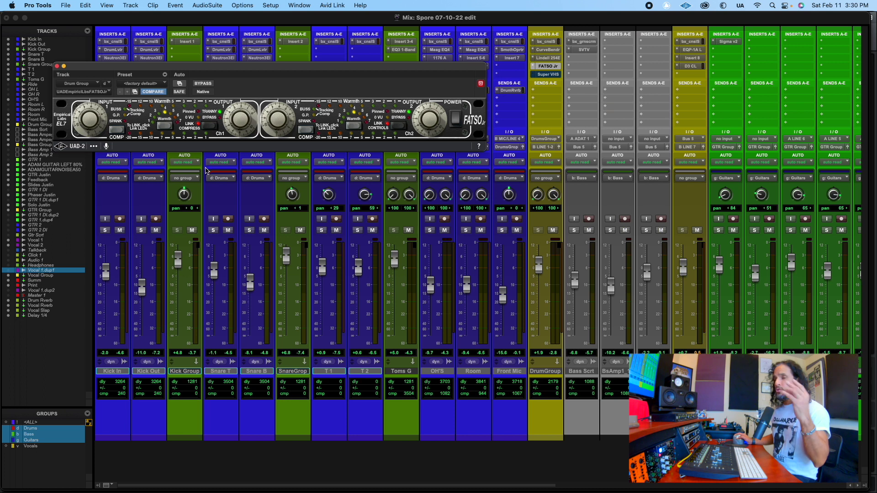
left_click(57, 67)
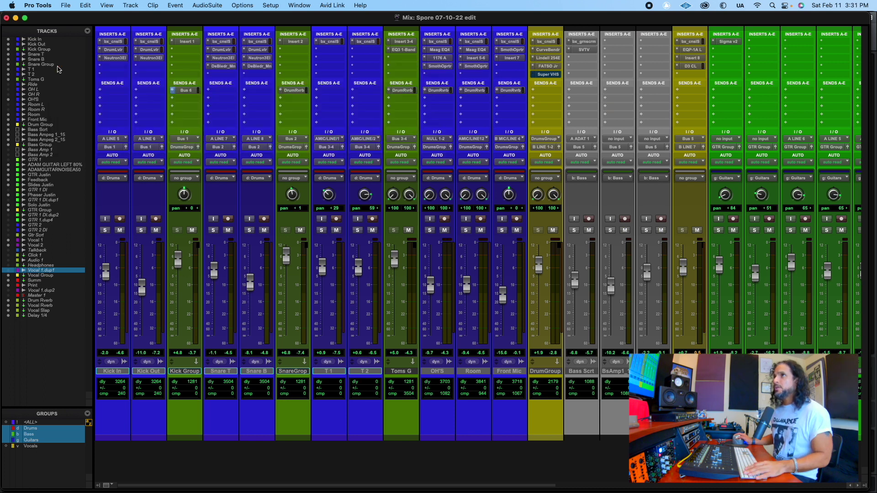
Check the Drum Group's Super VHS and the drum reverb track's ValhallaVintageVerb settings, closing each window when done.
left_click(549, 75)
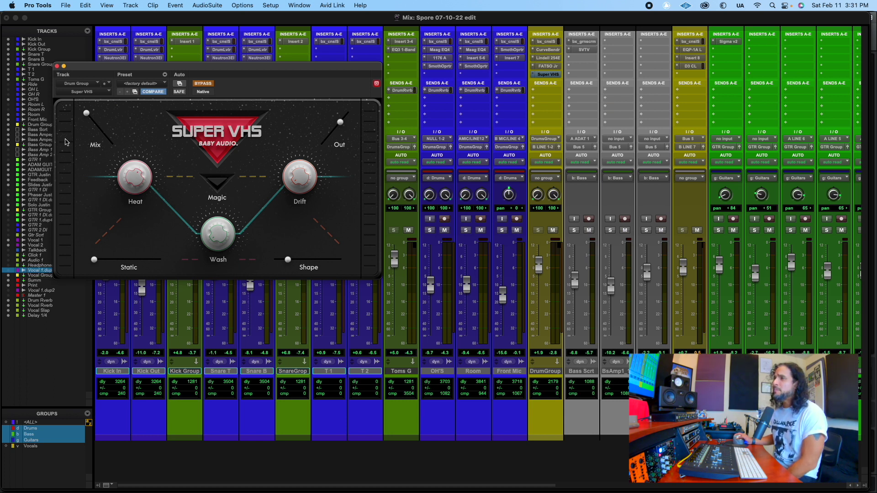
left_click(57, 67)
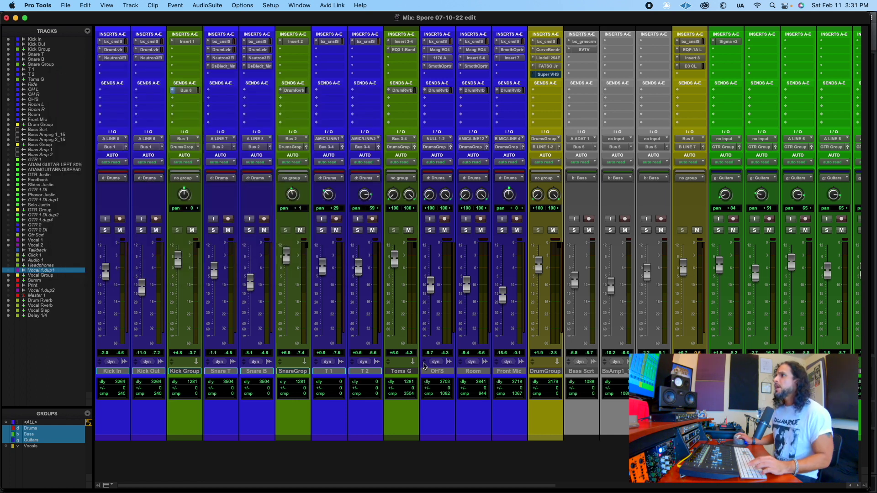
scroll(522, 367, "right", 10)
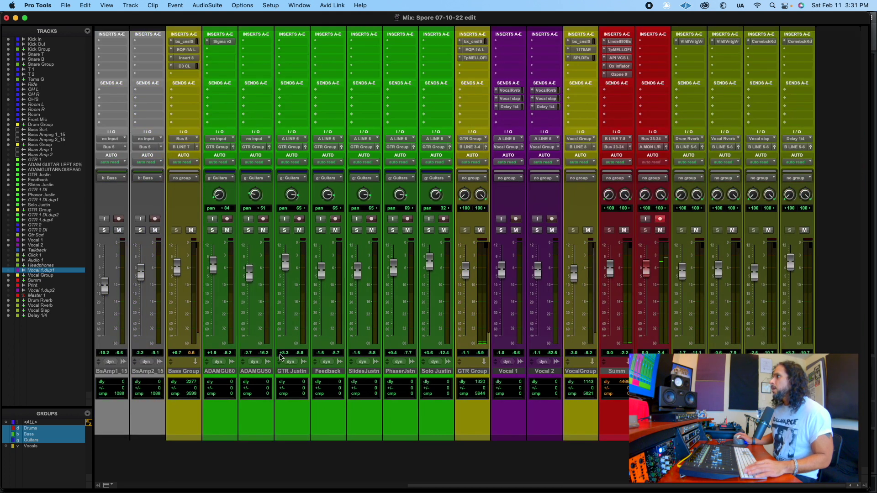
scroll(610, 329, "left", 10)
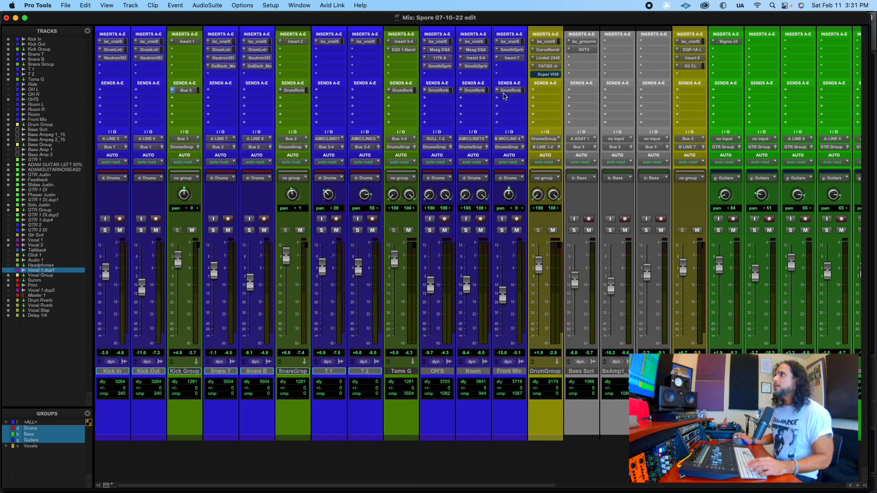
scroll(528, 308, "right", 10)
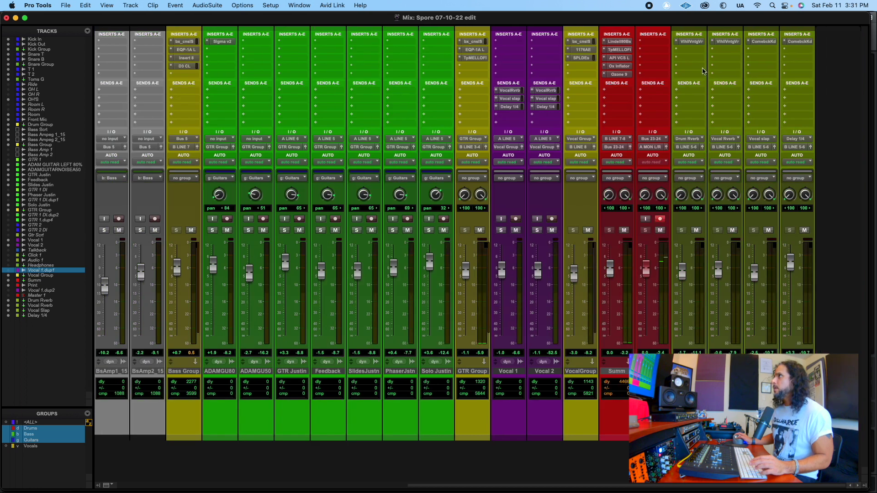
left_click(692, 42)
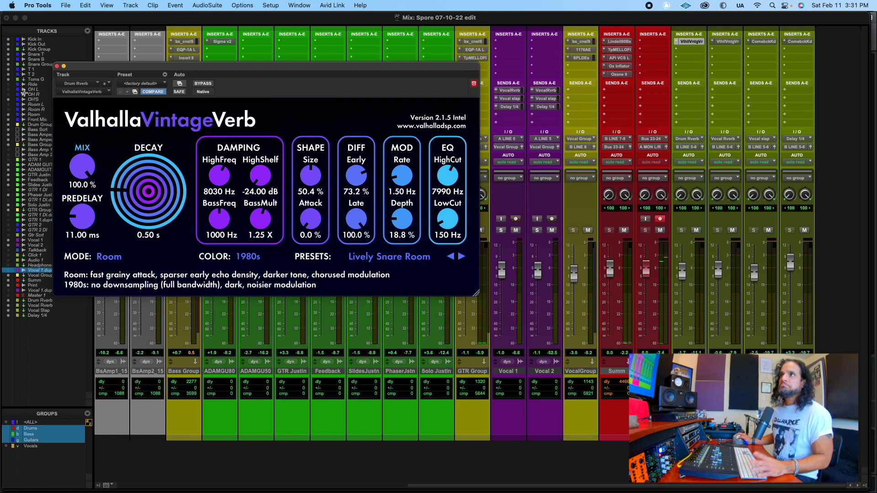
left_click(57, 66)
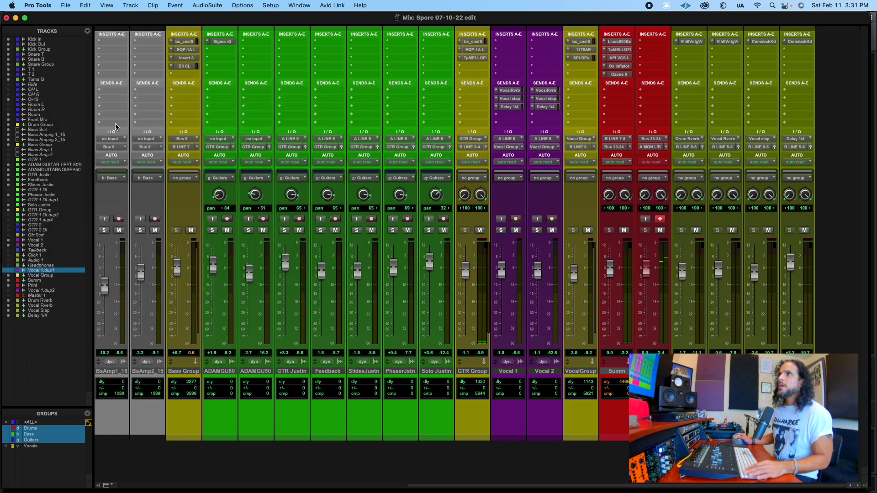
scroll(439, 373, "left", 5)
scroll(440, 374, "left", 5)
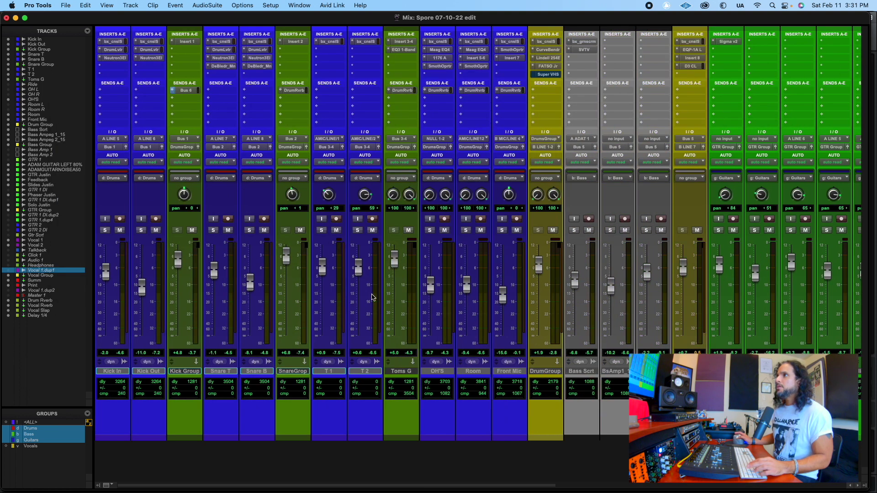
Solo the drum tracks and play the mix while checking the Drum Group's Lindell 254E, FATSO Jr and Curve Bender.
left_click(430, 230)
key("space")
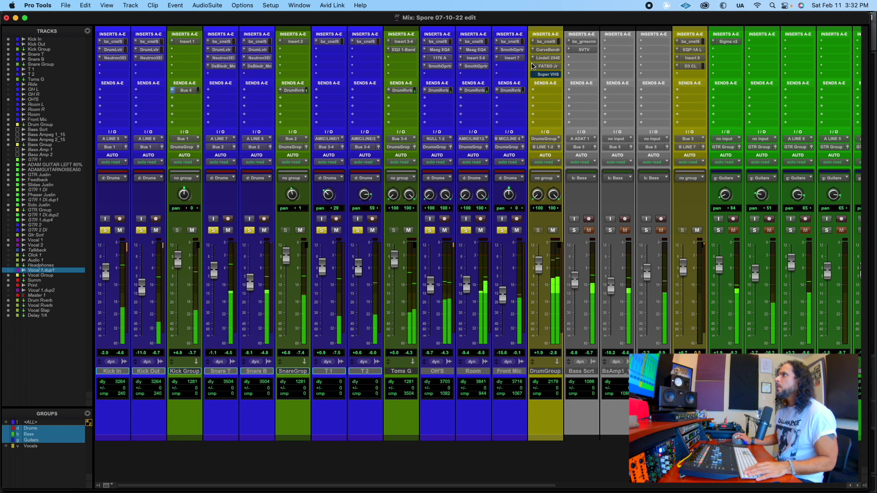
left_click(547, 57)
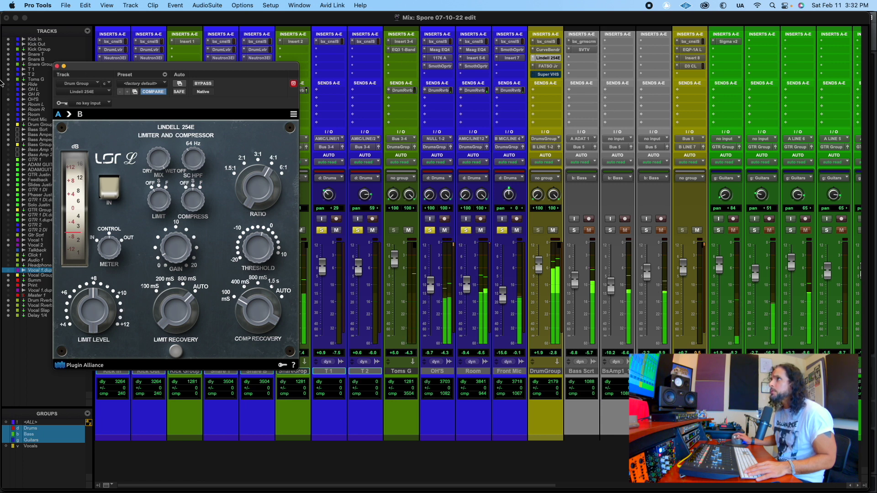
left_click(58, 66)
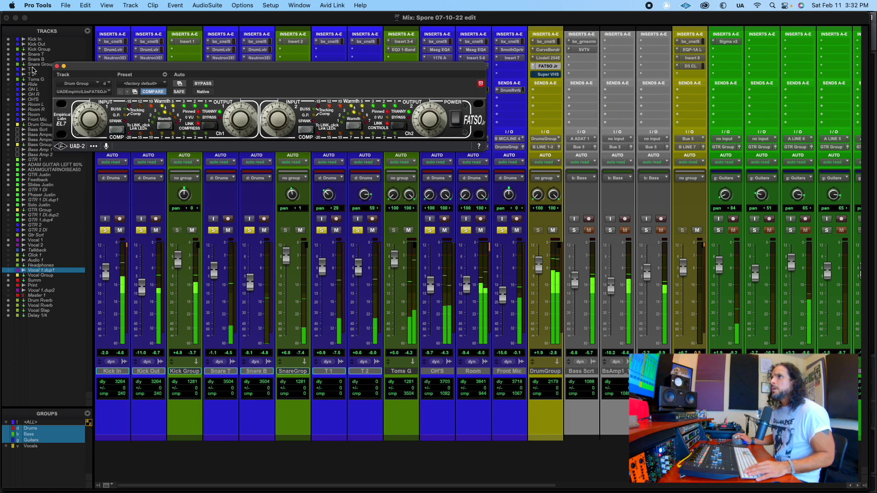
left_click(57, 66)
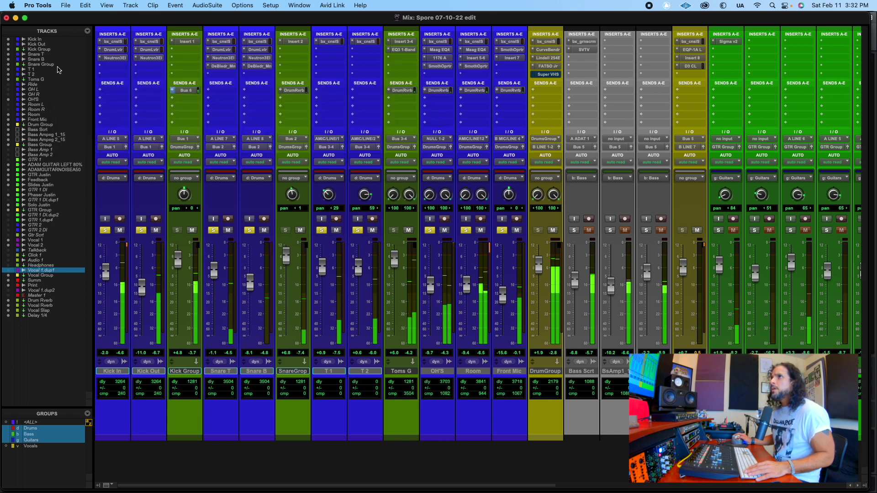
left_click(547, 49)
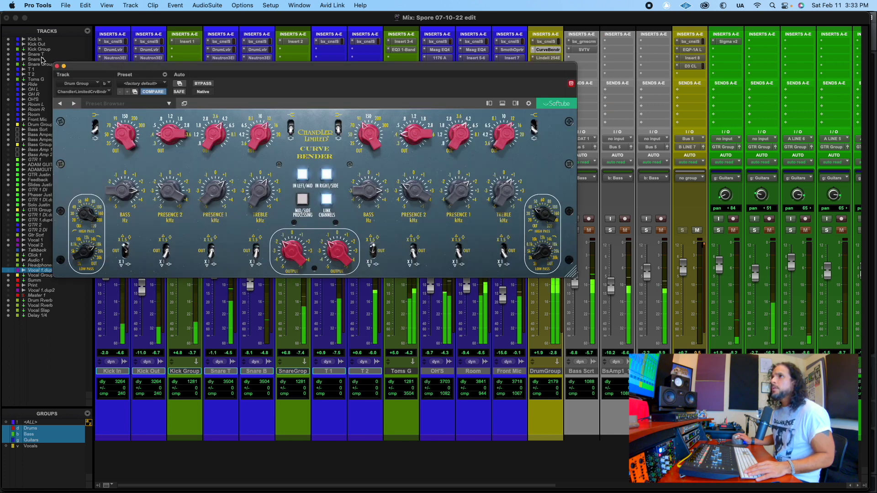
left_click(57, 67)
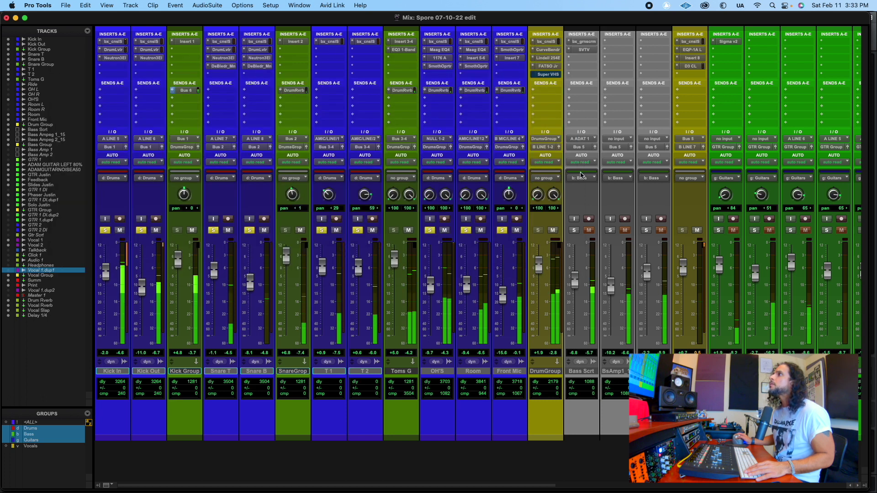
During playback, check the Smooth Operator curves on the Room, OH'S and Front Mic tracks, closing each window when done.
left_click(475, 66)
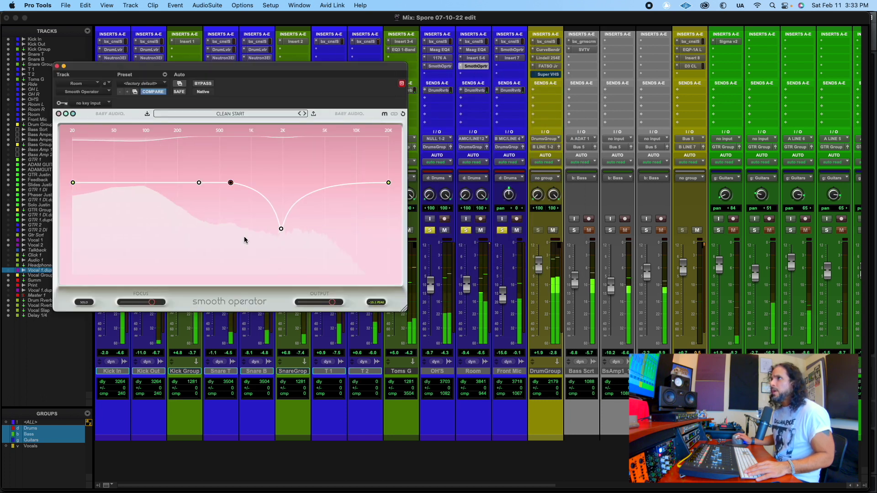
mouse_move(281, 231)
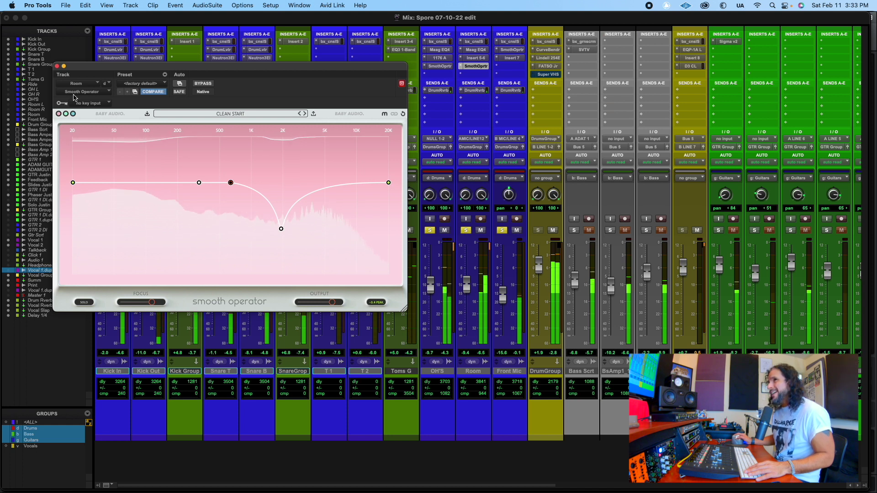
left_click(57, 66)
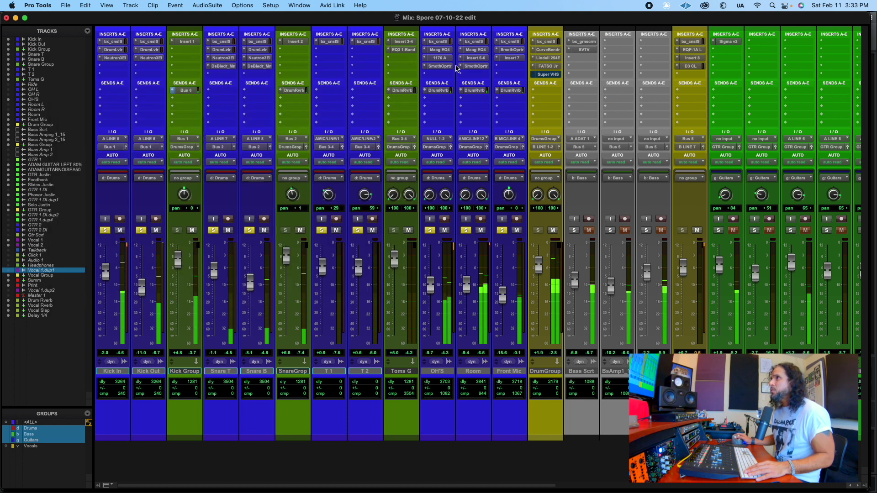
left_click(437, 65)
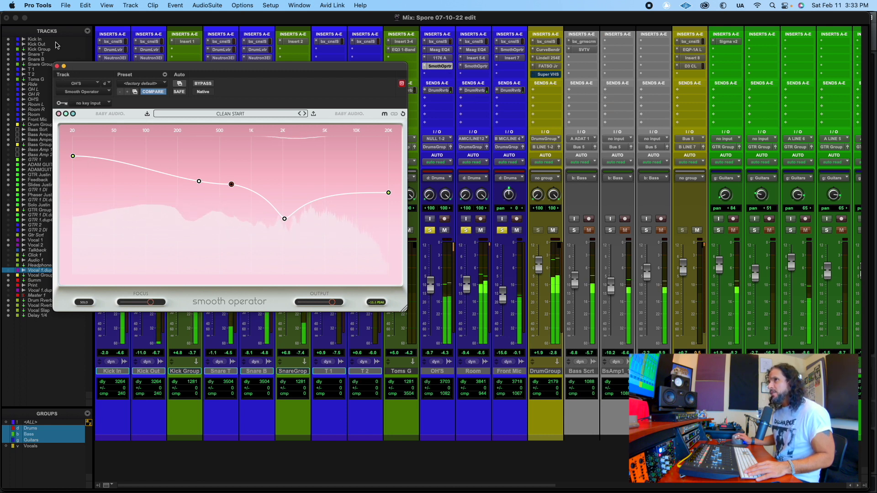
left_click(57, 66)
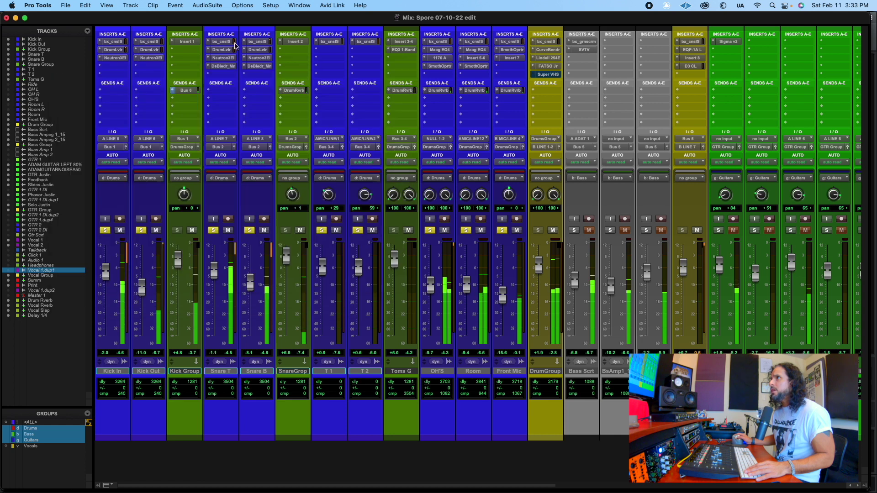
left_click(511, 49)
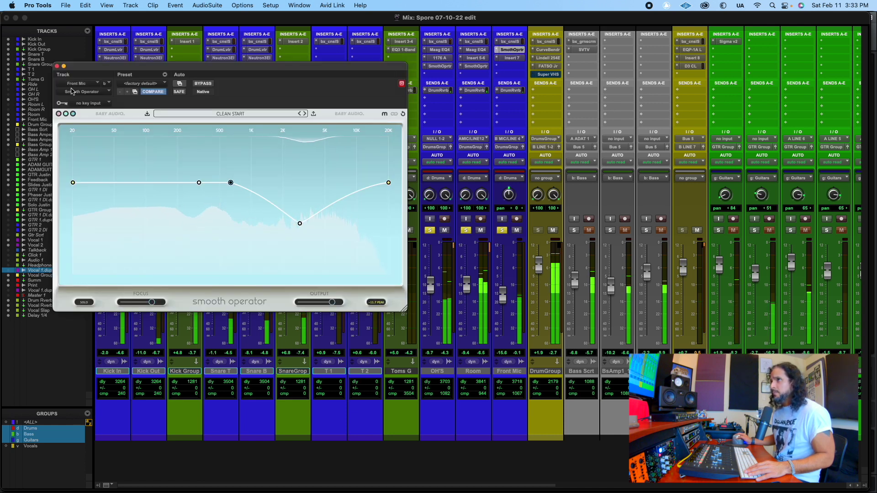
left_click(57, 66)
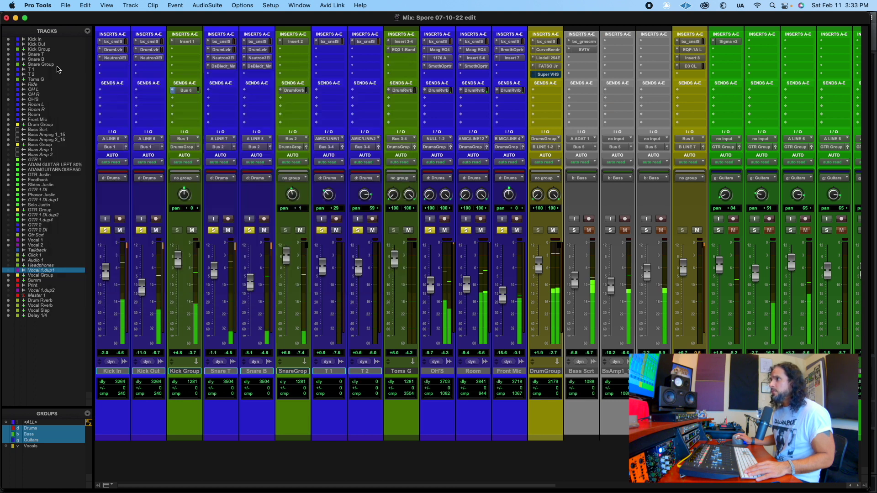
During playback, check the OH'S track's UAD 1176 Rev A and the drum reverb's ValhallaVintageVerb, closing both windows when done.
left_click(440, 58)
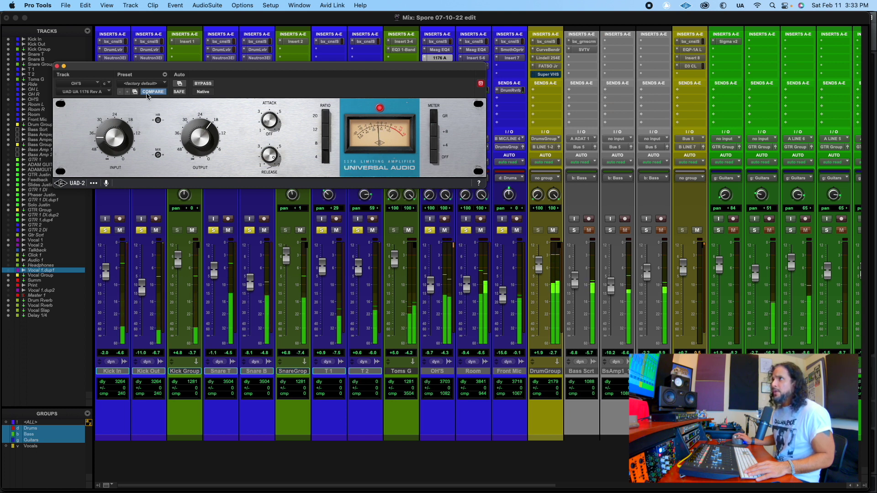
left_click(58, 66)
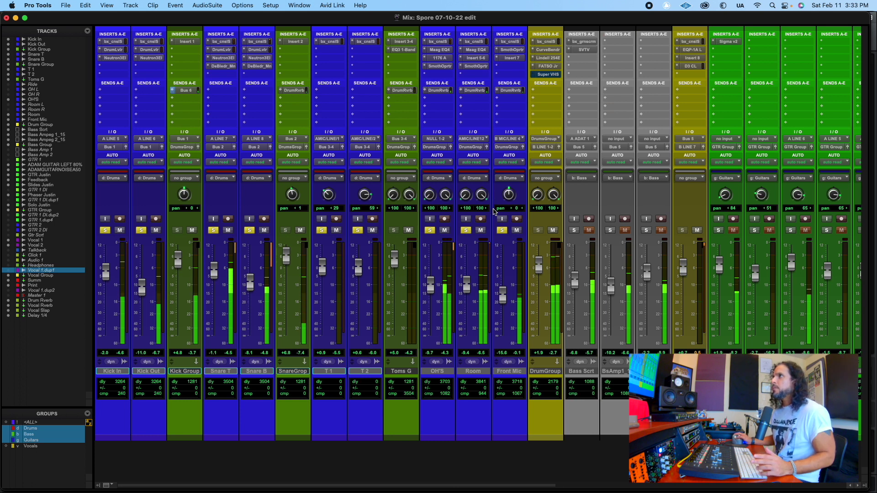
scroll(602, 253, "right", 10)
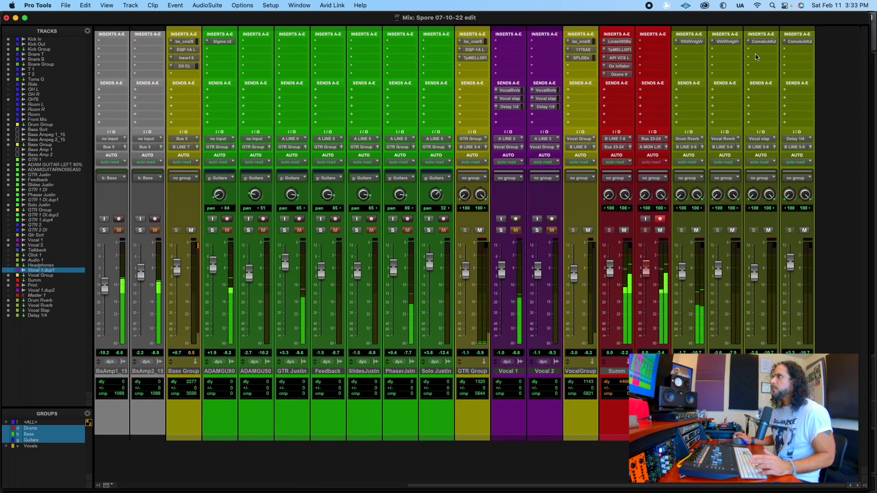
left_click(697, 43)
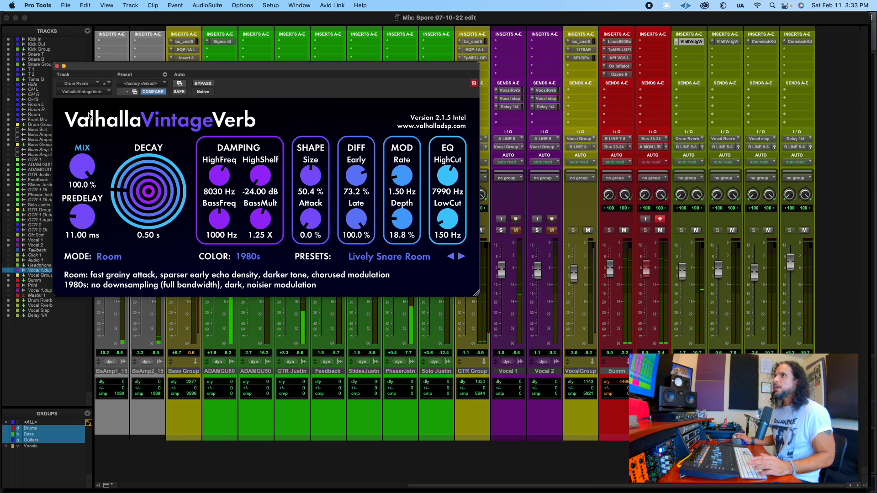
left_click(57, 66)
scroll(438, 292, "left", 10)
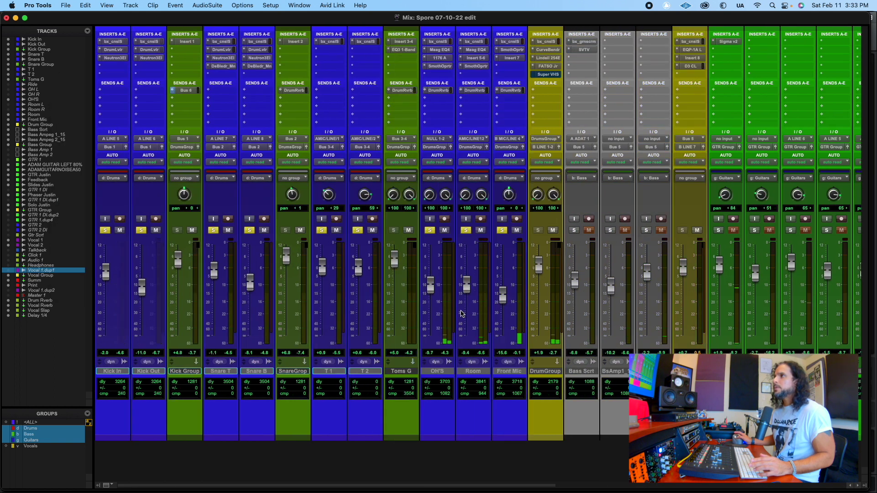
Check the bass script track's bx_greenscreamer and UAD Ampeg SVTVR settings, closing each window when done.
scroll(483, 293, "right", 6)
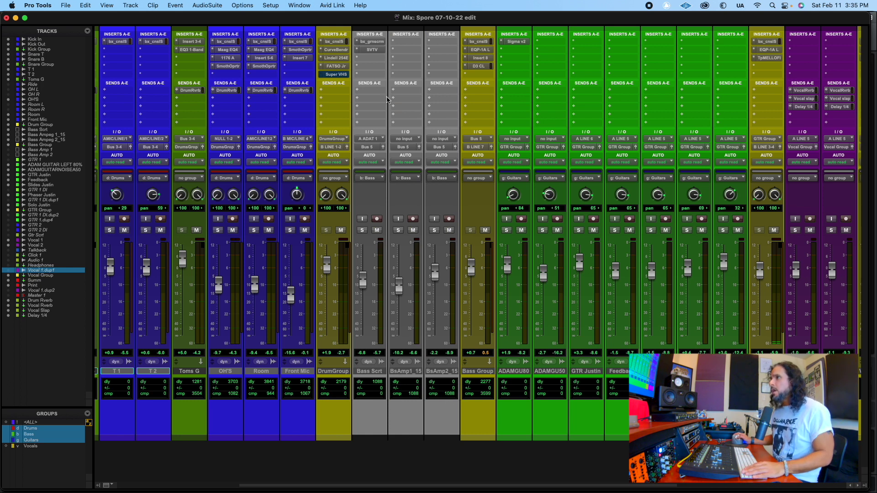
left_click(370, 41)
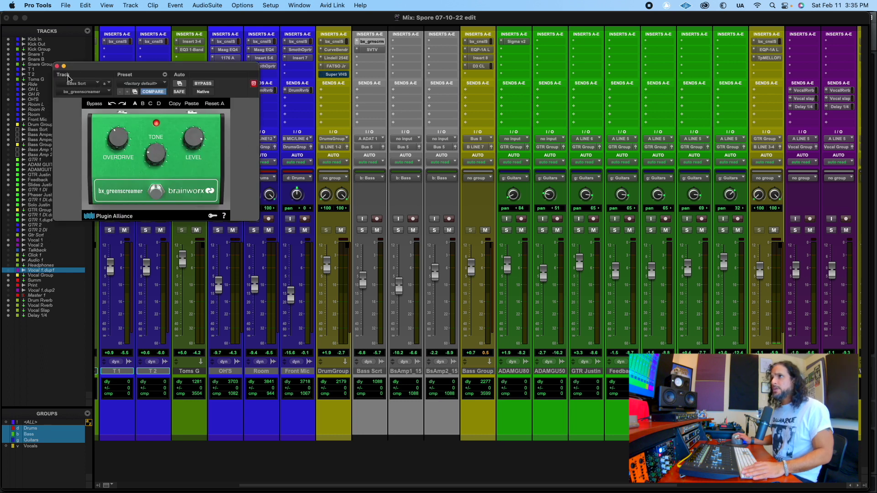
left_click(57, 66)
left_click(371, 49)
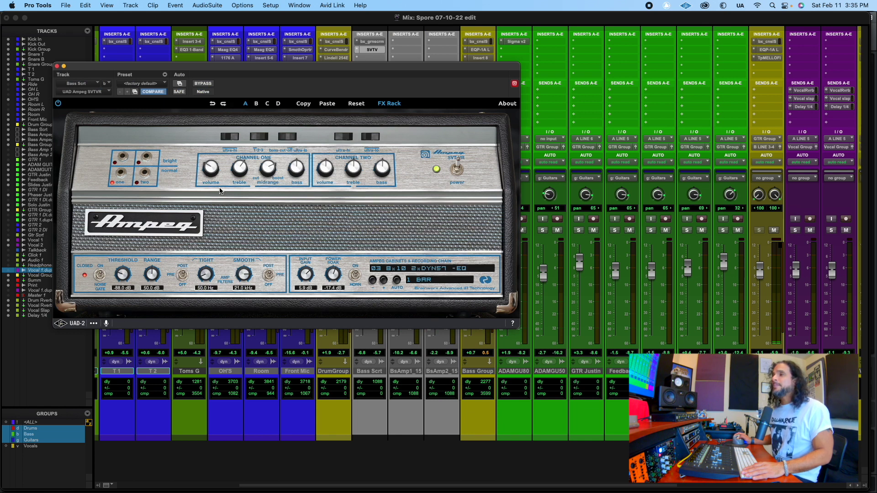
left_click(63, 67)
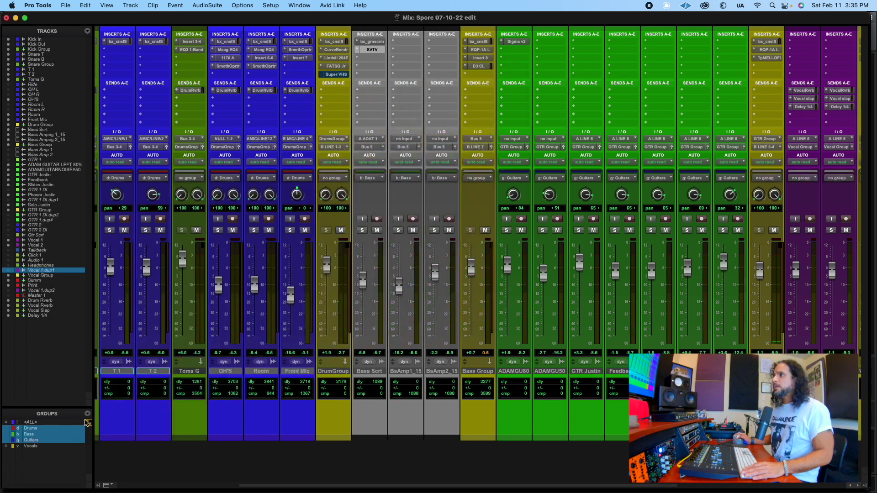
mouse_move(3, 429)
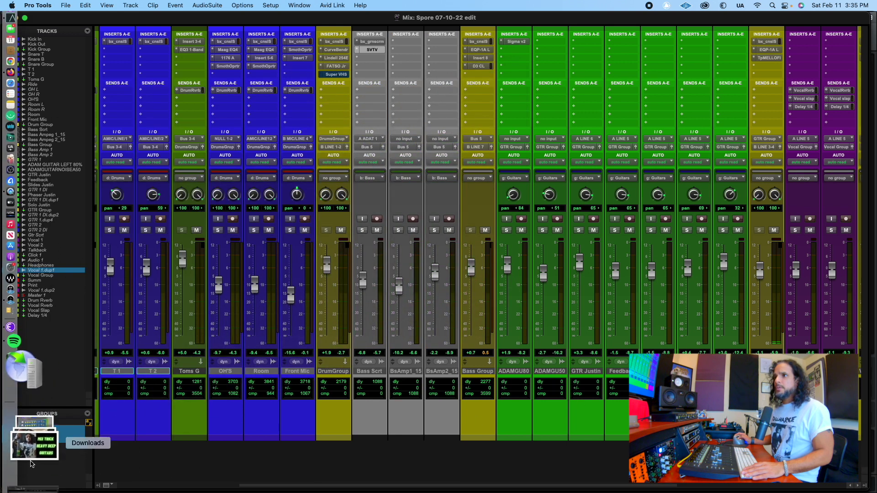
left_click(32, 471)
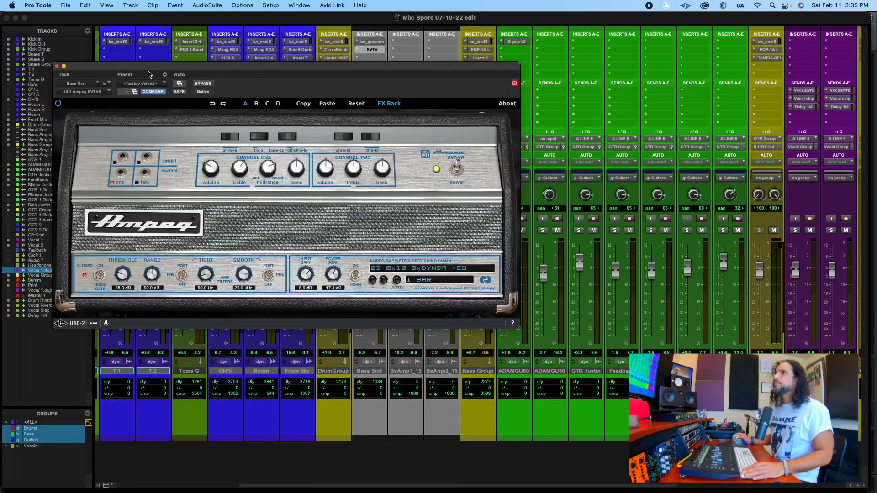
left_click(57, 67)
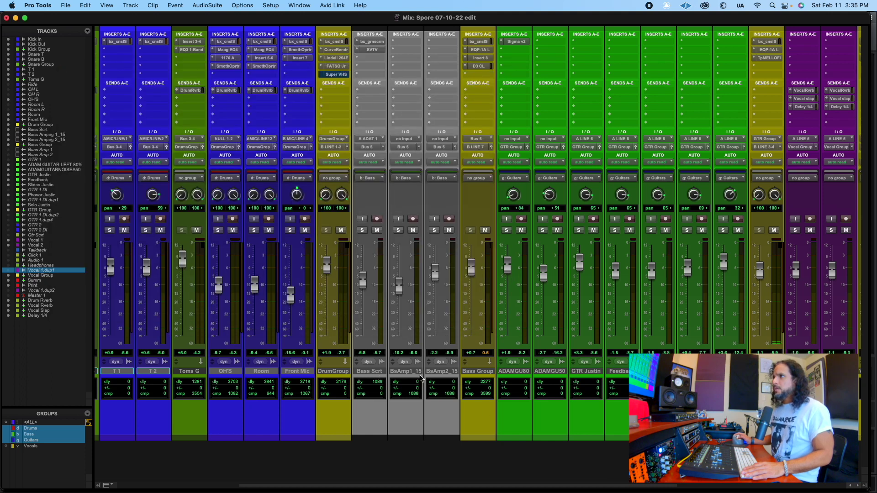
Check the Bass Group's bx_console SSL 4000 E settings and close its window.
left_click(476, 42)
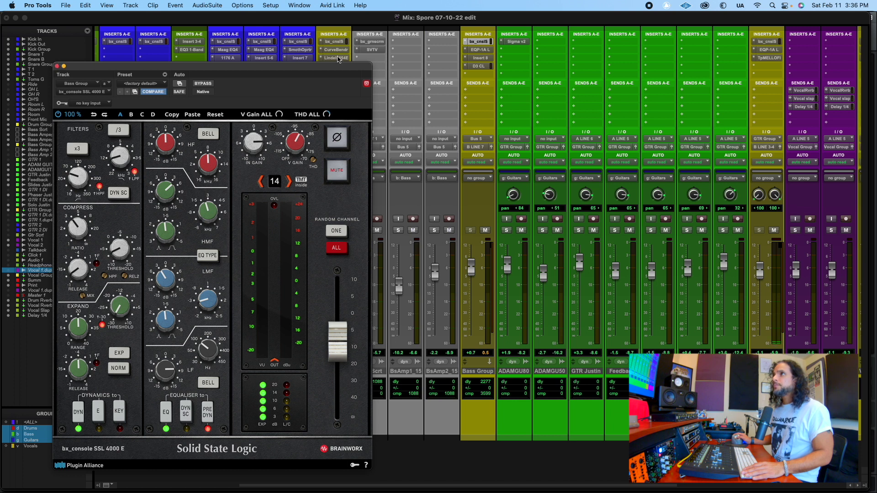
left_click(57, 66)
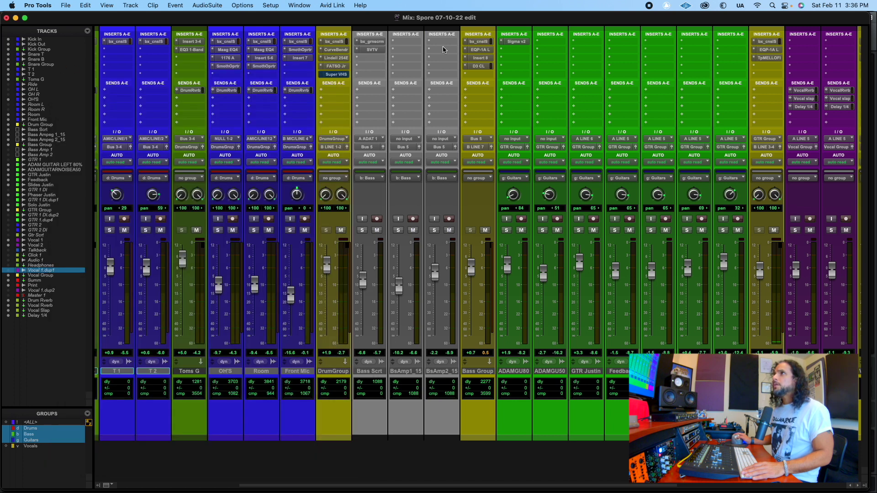
Check the Bass Group's Pultec EQP-1A, hardware insert 8 and Dyn3 Compressor/Limiter settings, leaving no plugin window open.
left_click(479, 50)
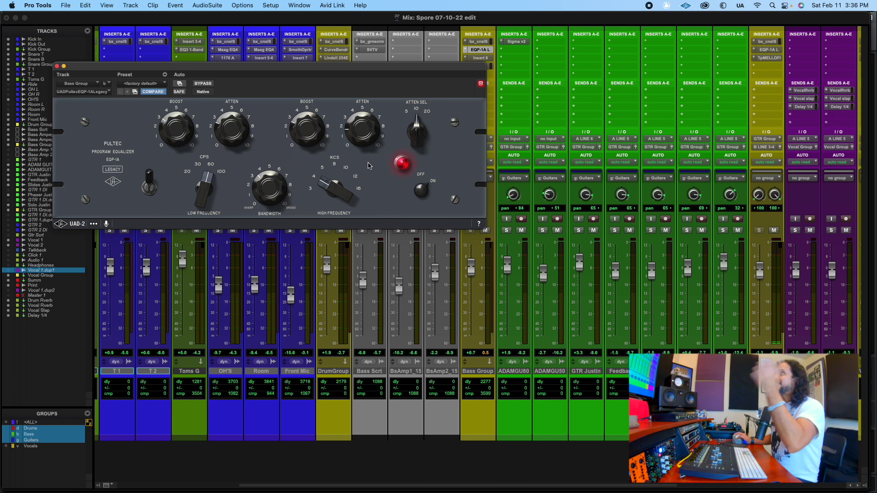
left_click(57, 66)
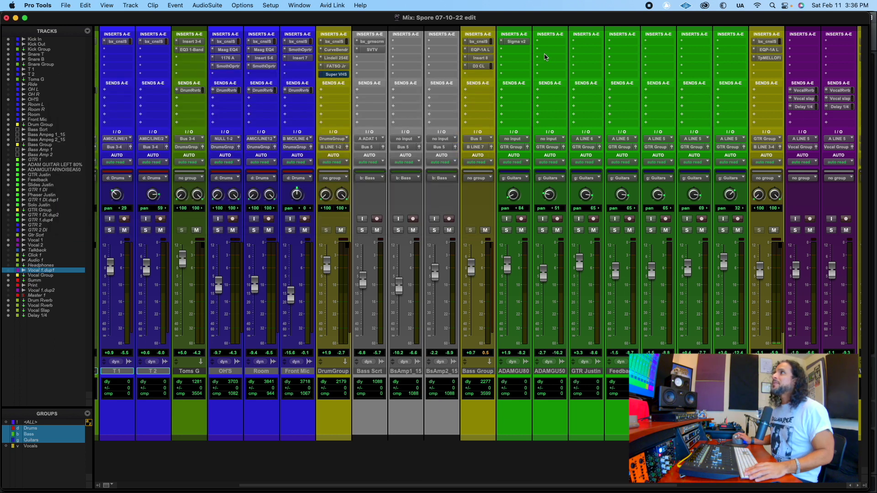
left_click(479, 58)
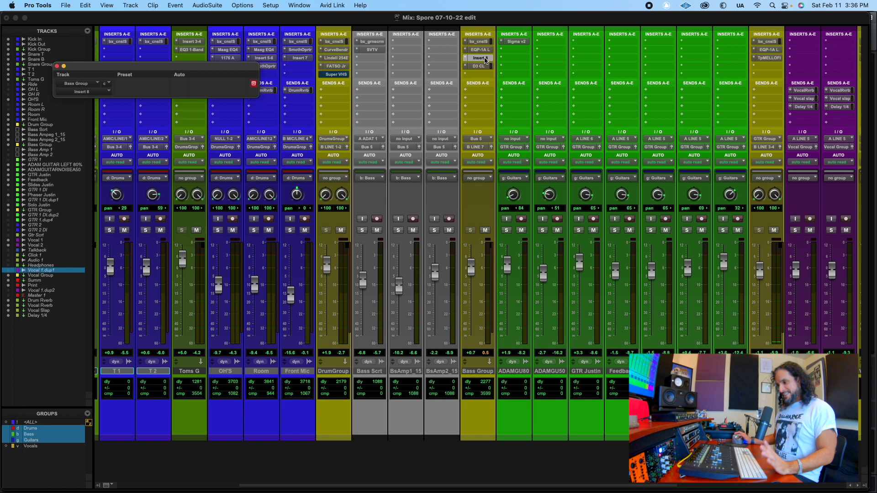
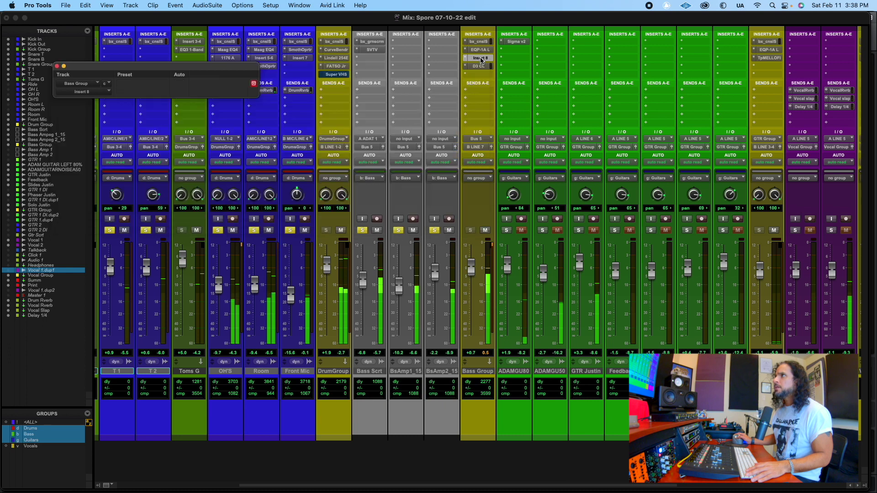
left_click(481, 66)
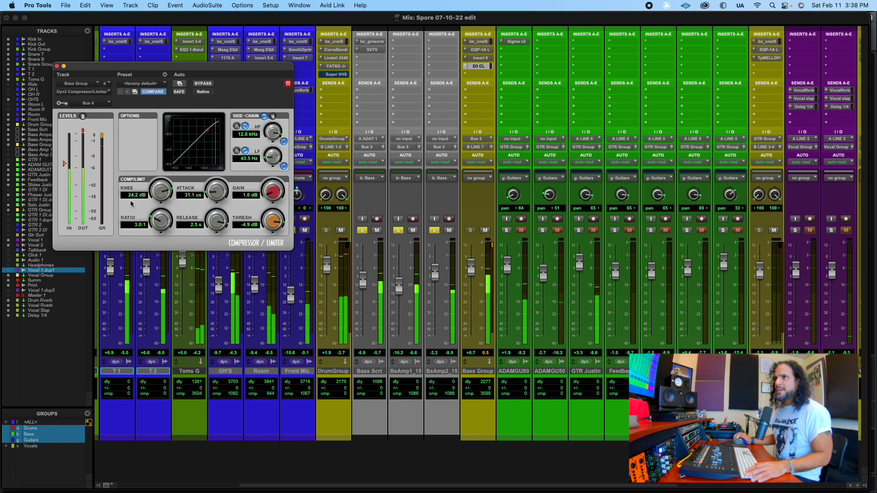
left_click(57, 67)
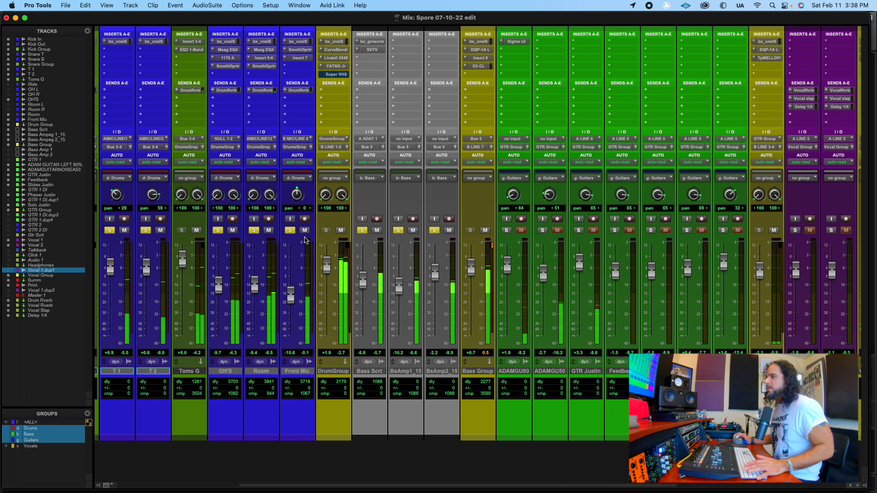
Bring up the Edit window and examine the bass and guitar clips of the All Ready Here song at closer zoom.
scroll(446, 379, "right", 6)
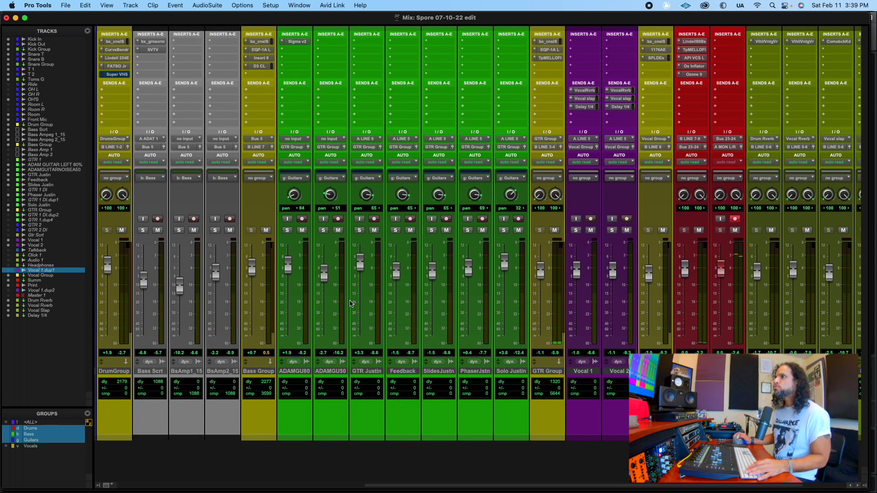
key("super+equal")
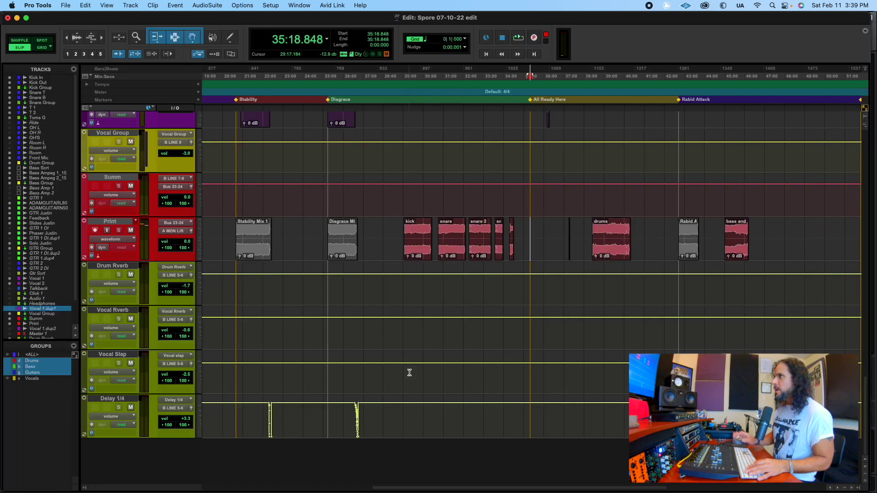
scroll(487, 365, "up", 15)
scroll(502, 359, "down", 15)
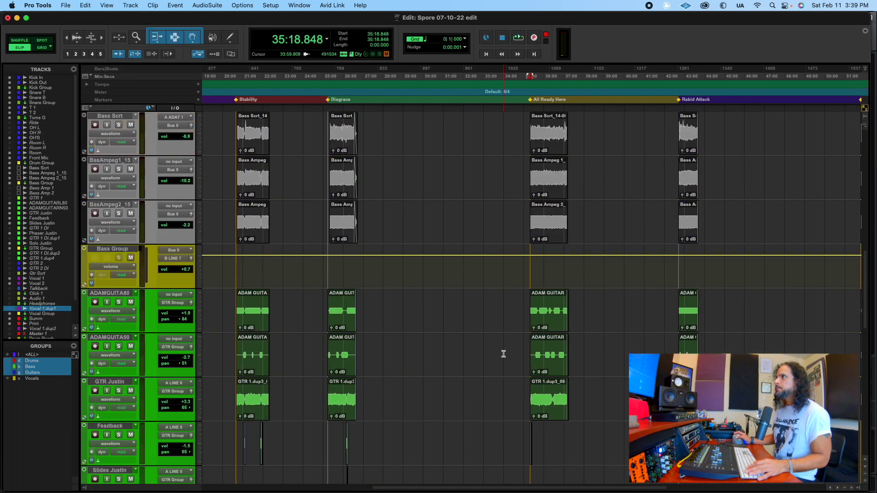
key("t")
key("t")
key("t")
key("t")
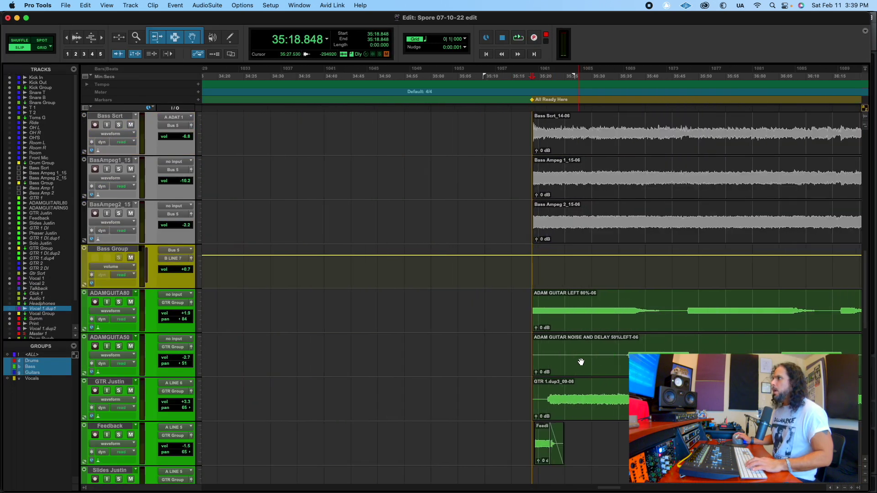
scroll(603, 414, "right", 5)
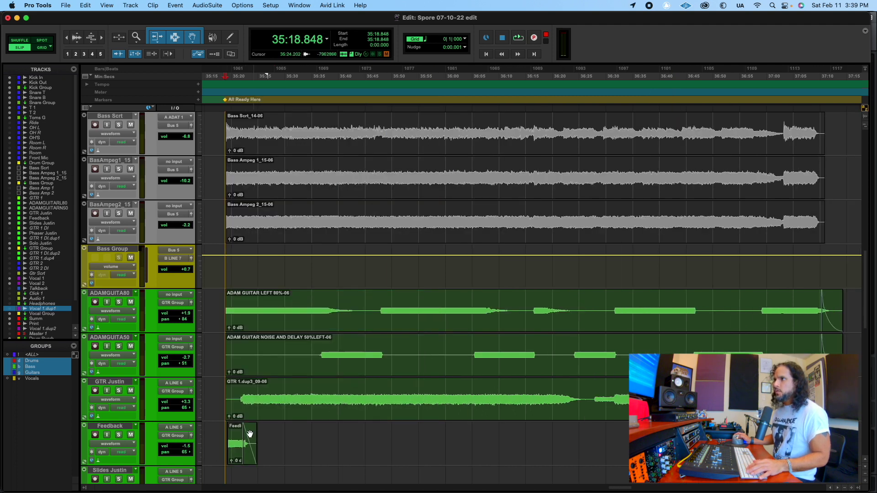
Place the edit cursor at about 35:33.8 in the GTR Justin clip and examine the guitar waveforms up close and zoomed out.
left_click(304, 395)
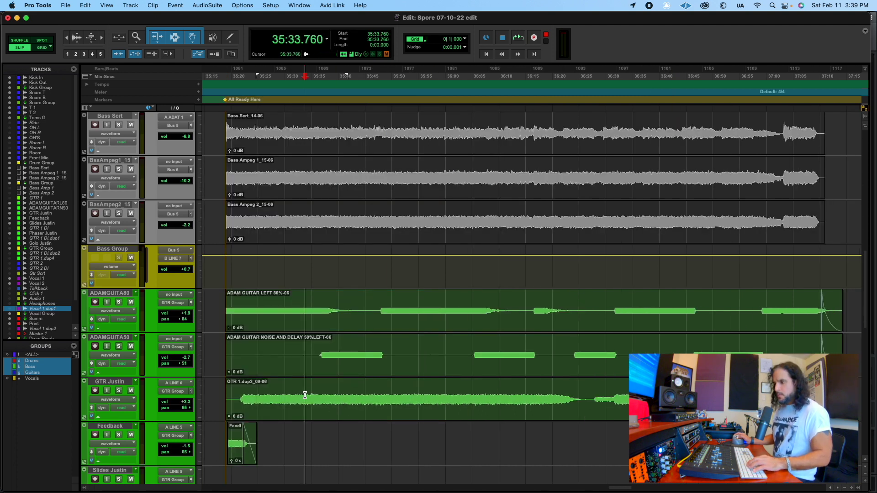
key("t")
key("t")
key("t")
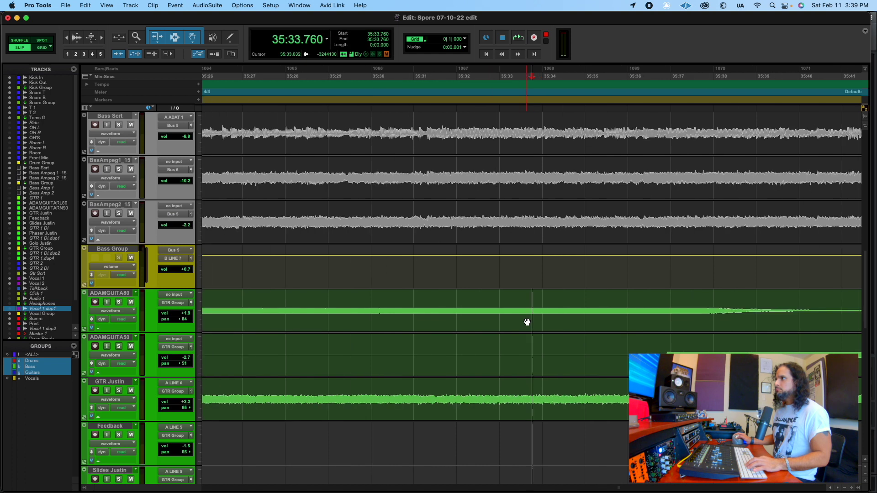
key("r")
key("t")
key("t")
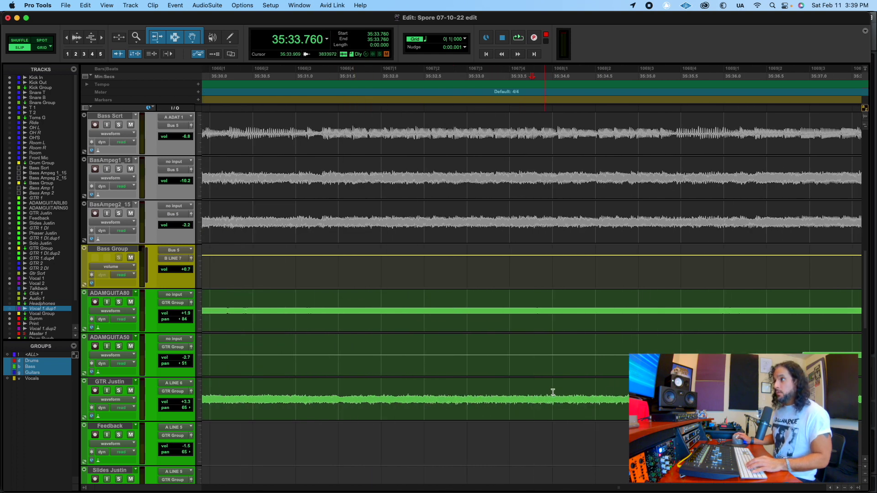
key("r")
key("r")
key("r")
key("r")
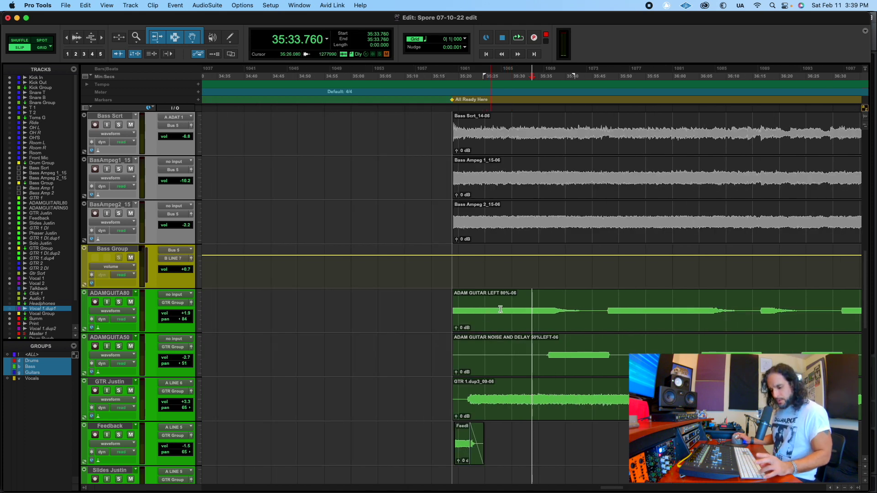
scroll(529, 366, "right", 4)
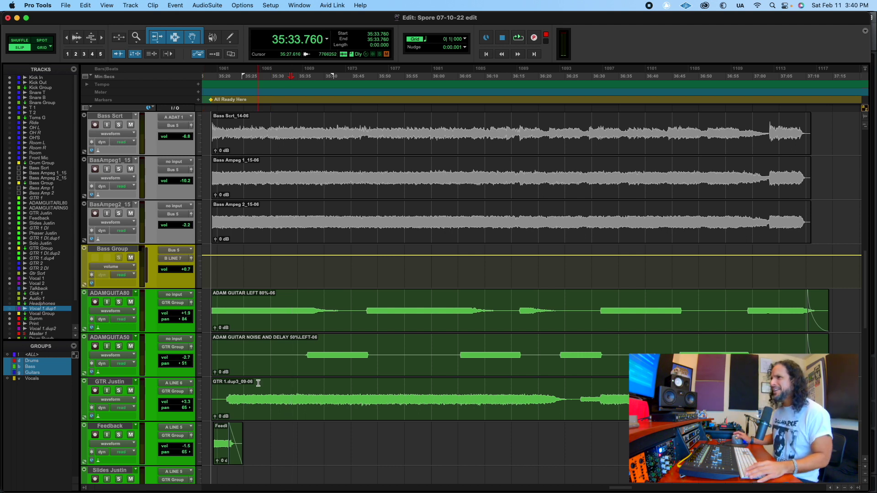
Highlight passages in the GTR Justin and Phaser Justin clips, and set the playback start at about 35:43.8 in the ADAM GUITAR LEFT 80% clip.
left_click_drag(308, 396, 426, 396)
left_click_drag(334, 393, 404, 396)
scroll(360, 401, "down", 4)
scroll(361, 404, "up", 1)
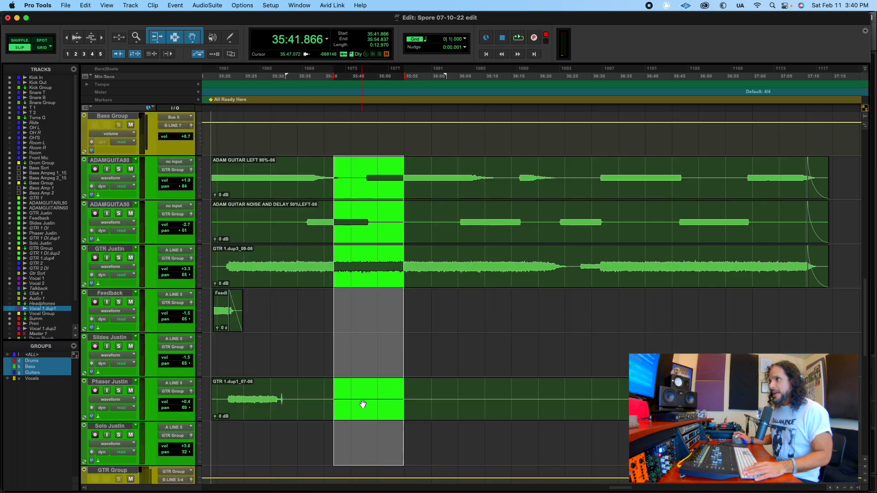
left_click_drag(233, 387, 257, 368)
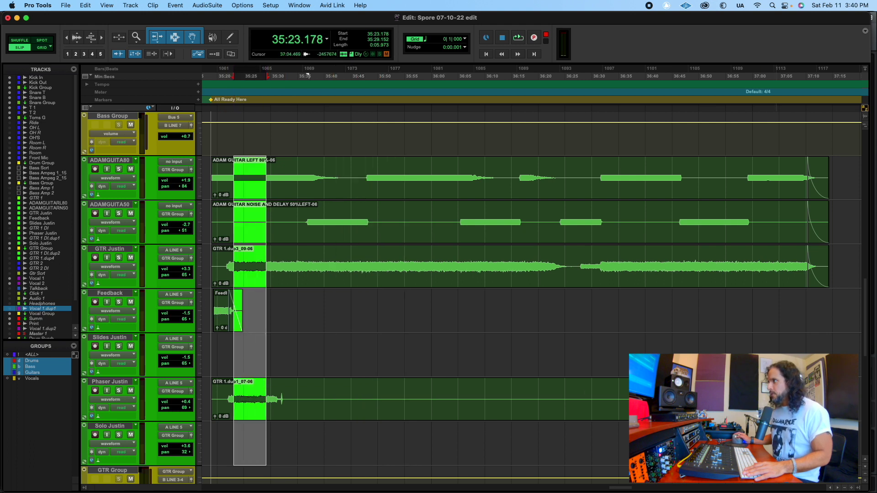
scroll(327, 229, "up", 3)
scroll(327, 229, "down", 2)
left_click(345, 217)
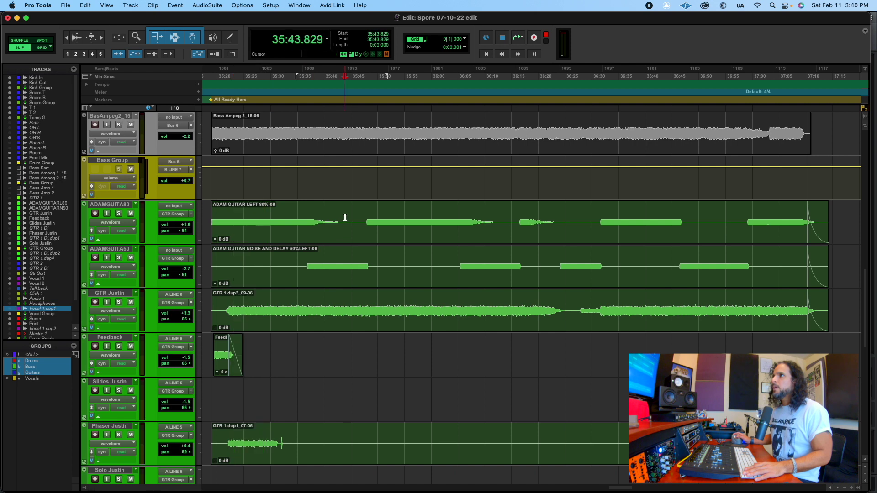
Return to the Mix window and check the Sigma v2 amp settings on the ADAM GUITAR LEFT 80% track, closing its window when done.
key("super+equal")
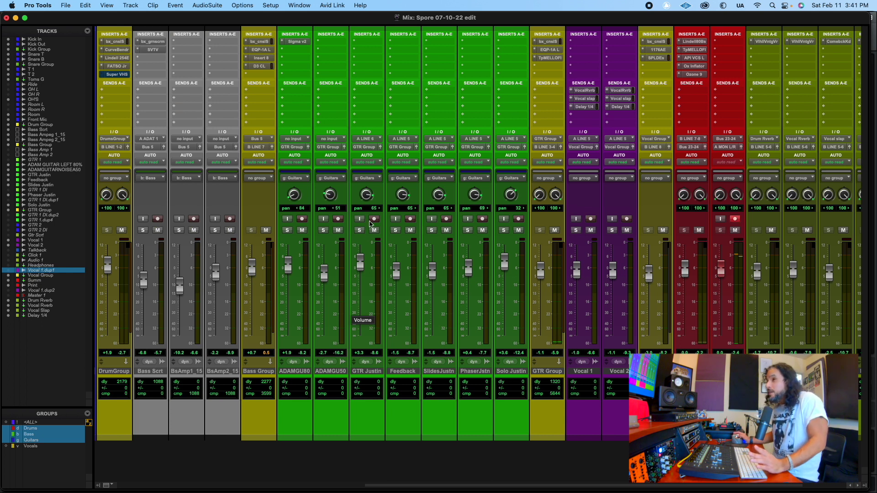
left_click(294, 42)
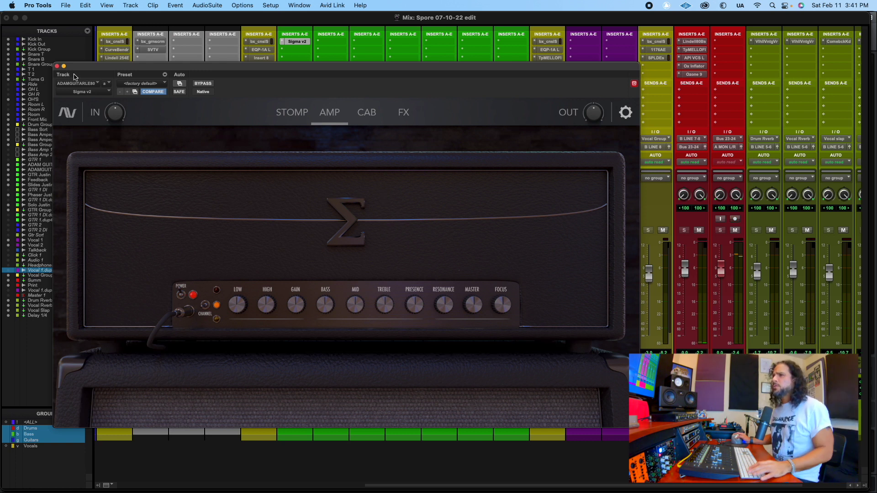
left_click(57, 66)
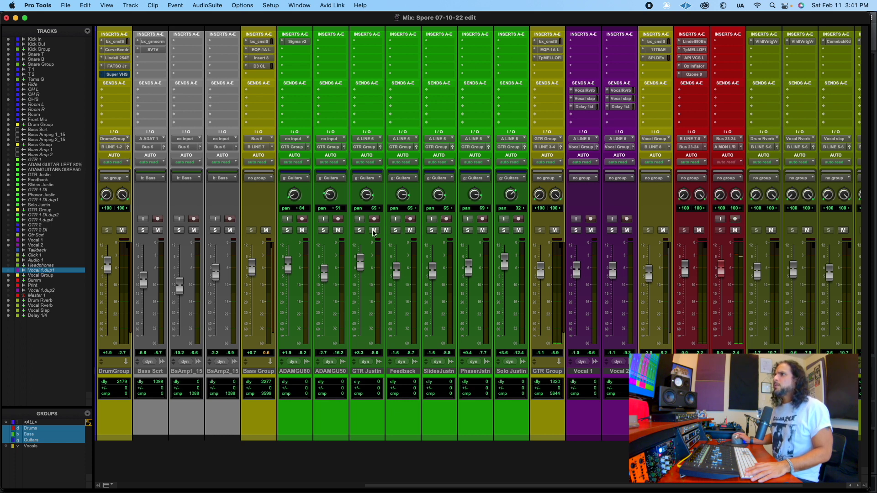
Check the GTR Group's bx_console SSL 4000 E, Pultec EQP-1A and Tape MELLO-FI settings, closing each window when done.
left_click(552, 42)
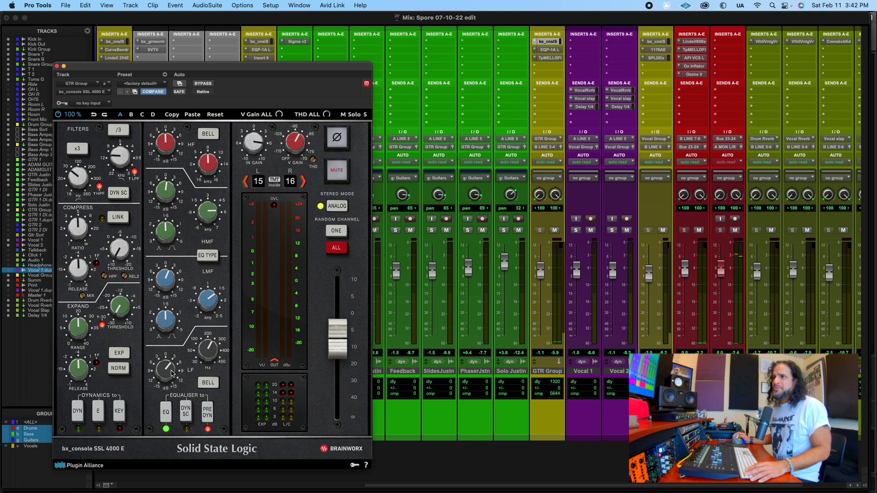
left_click(56, 67)
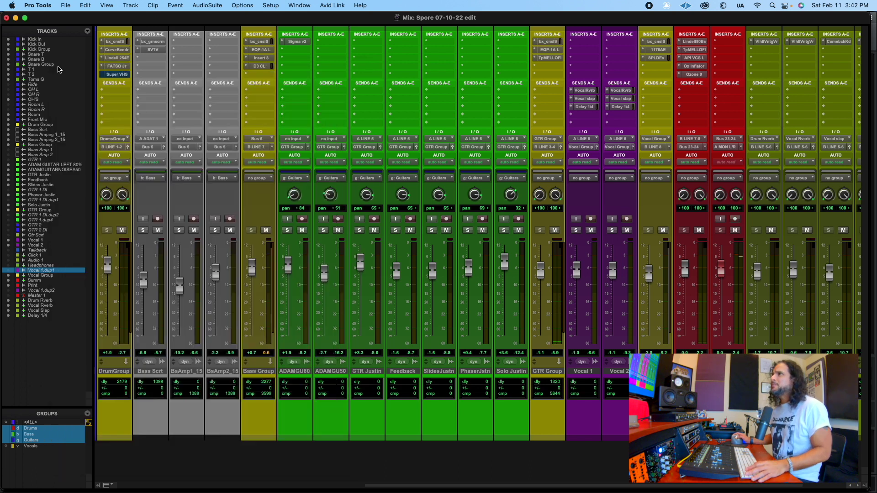
left_click(553, 51)
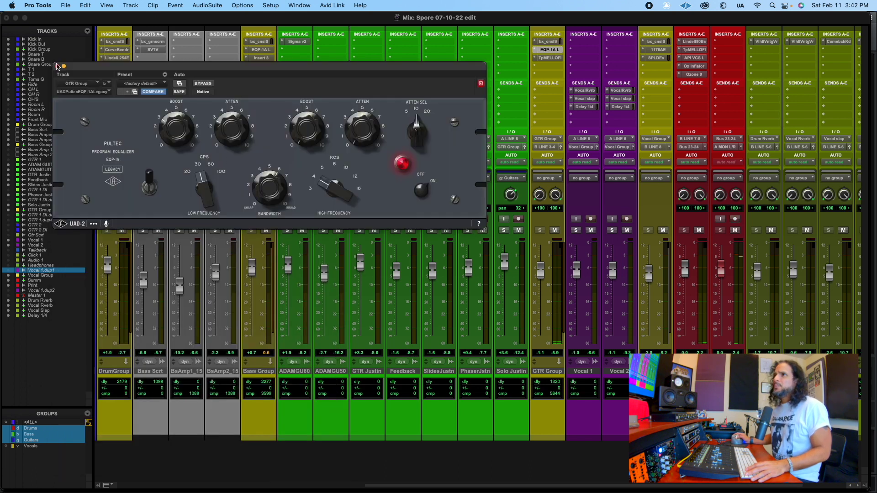
left_click(57, 67)
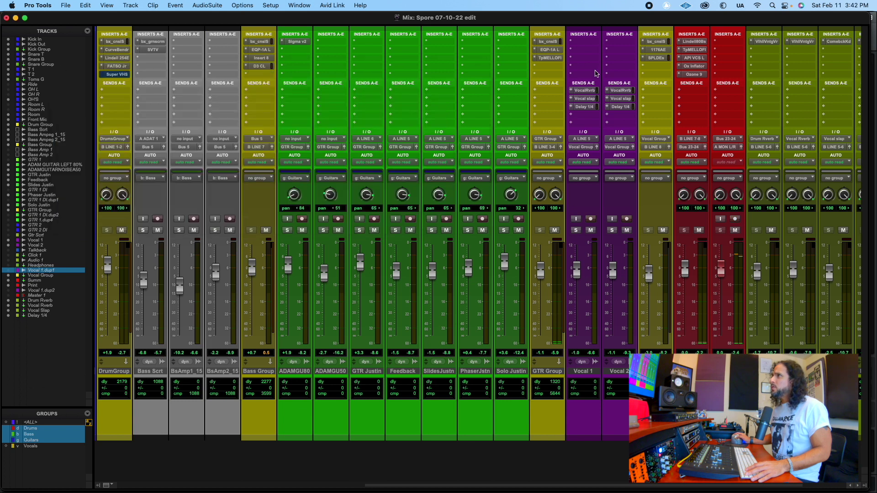
left_click(550, 58)
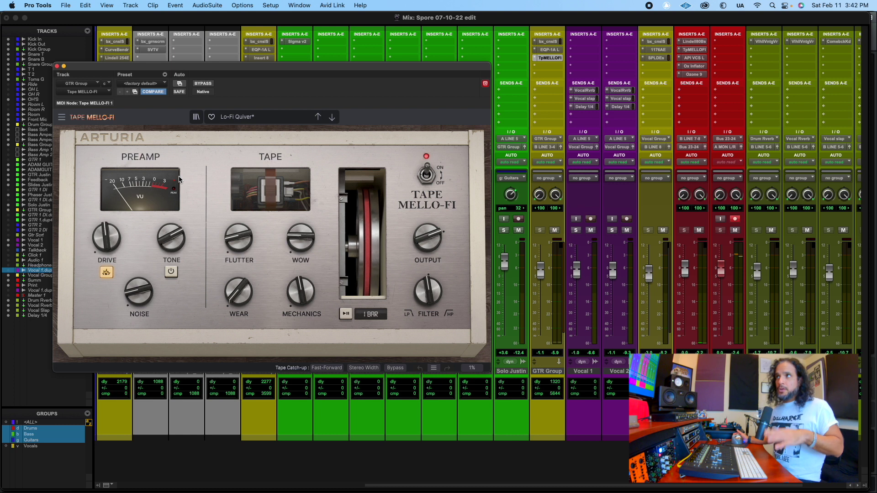
left_click(57, 67)
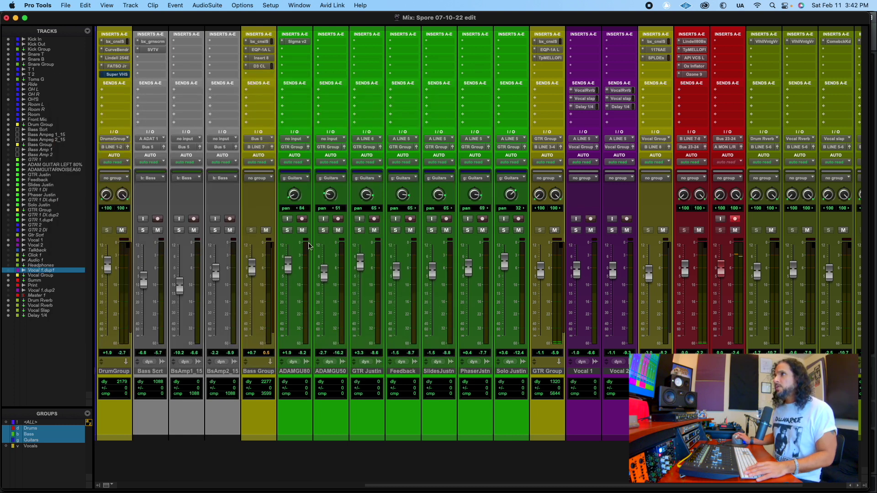
Solo the guitar tracks, start playback and follow their clips in the Edit window.
left_click(286, 231)
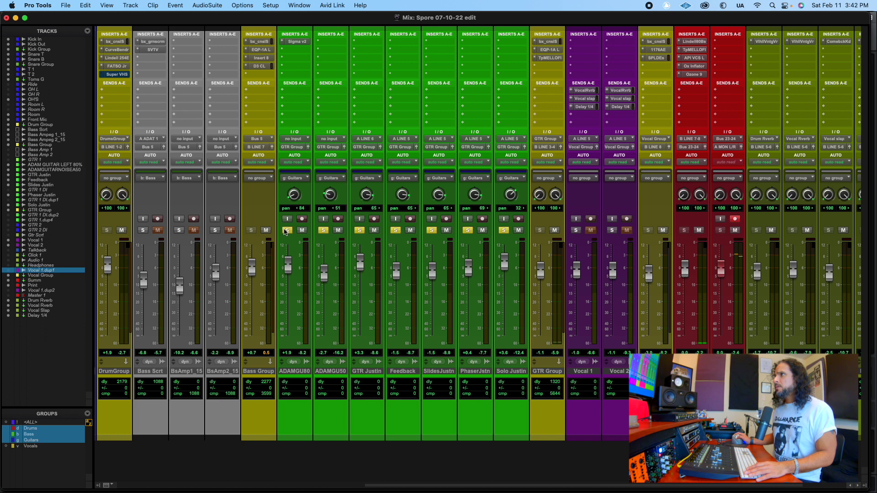
key("space")
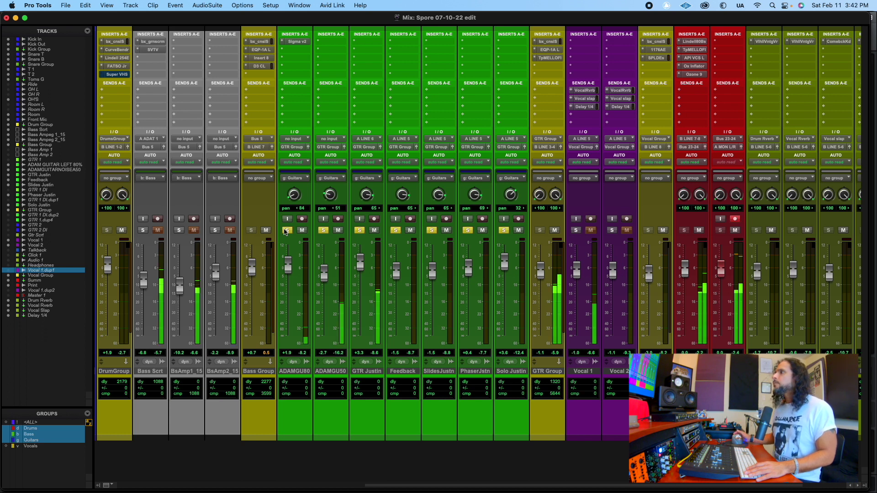
key("super+equal")
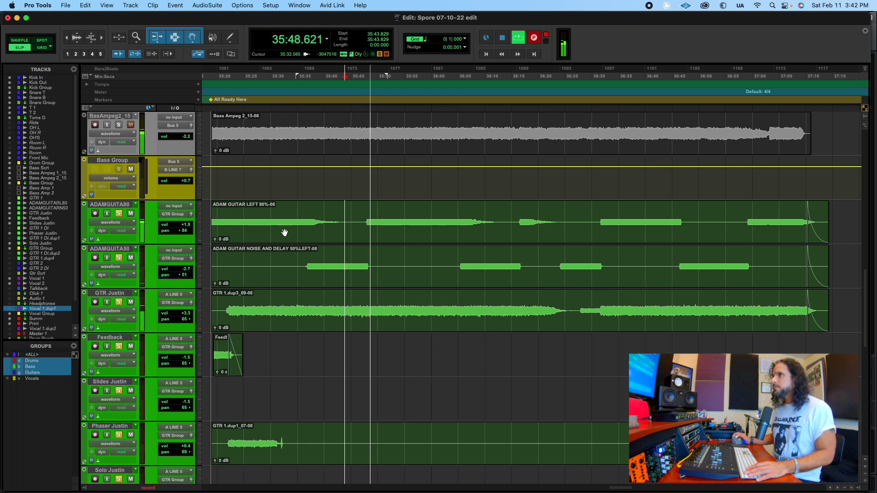
scroll(452, 315, "down", 3)
scroll(452, 315, "up", 3)
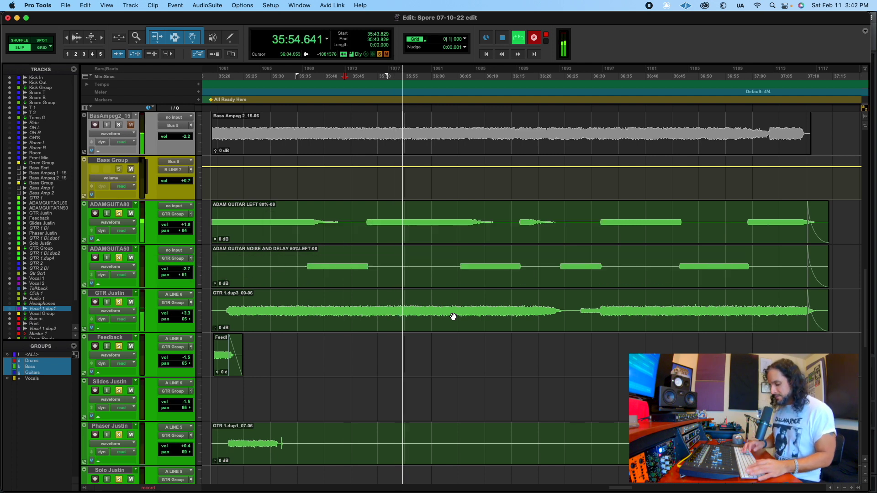
During playback, add the drum and bass tracks to the soloed guitars in the Mix window, and return to the Edit window.
key("super+equal")
scroll(210, 228, "left", 4)
left_click(210, 230)
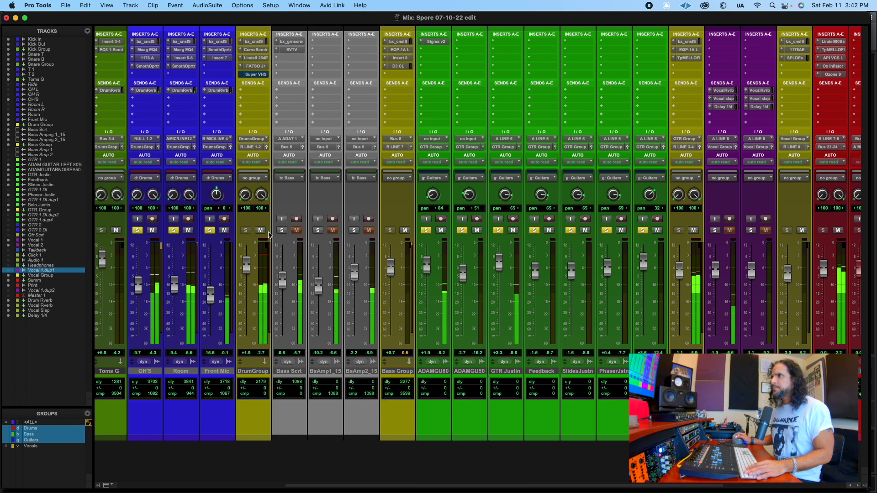
left_click(282, 230)
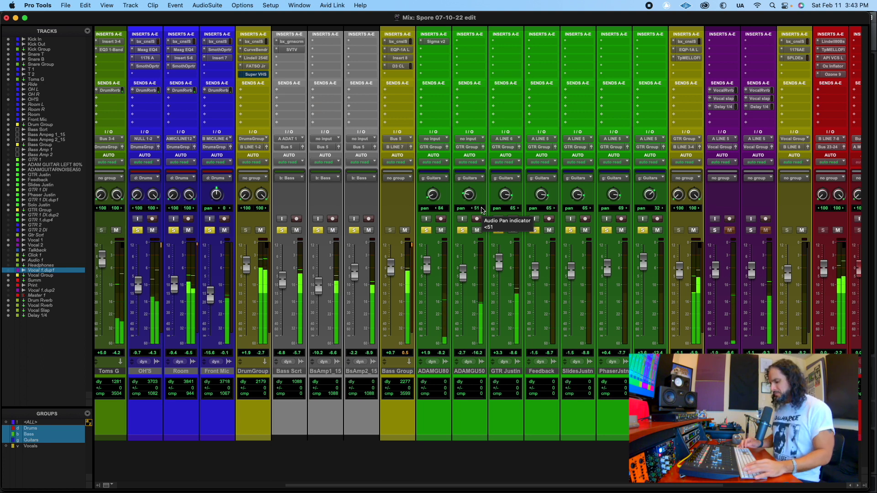
key("super+equal")
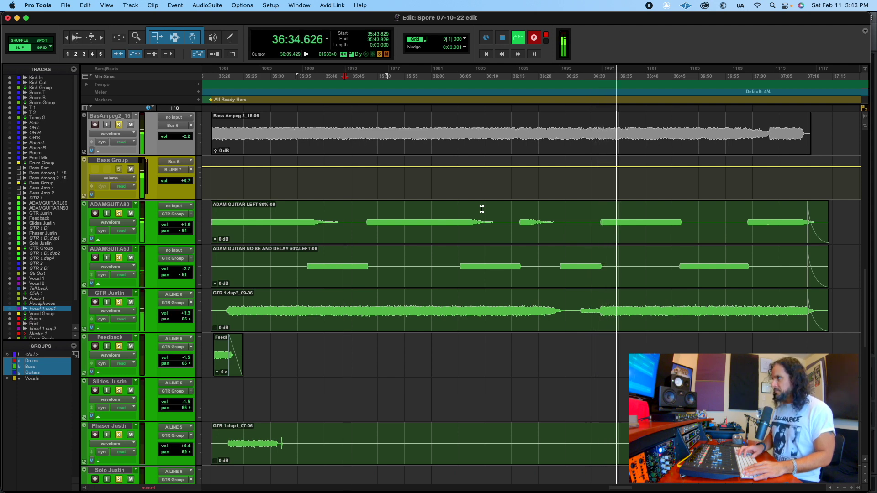
Open the Mix window and remove the drum and bass tracks from the solo, leaving only the guitar tracks soloed.
key("super+equal")
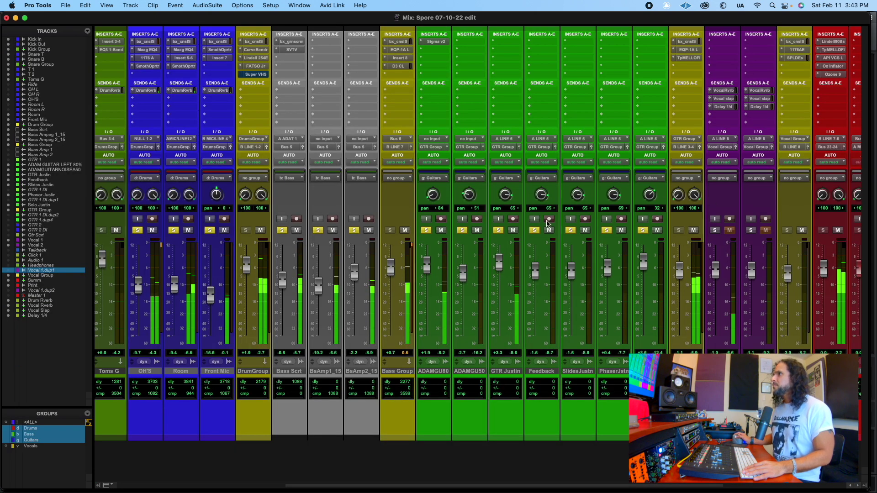
left_click(209, 230)
left_click(282, 230)
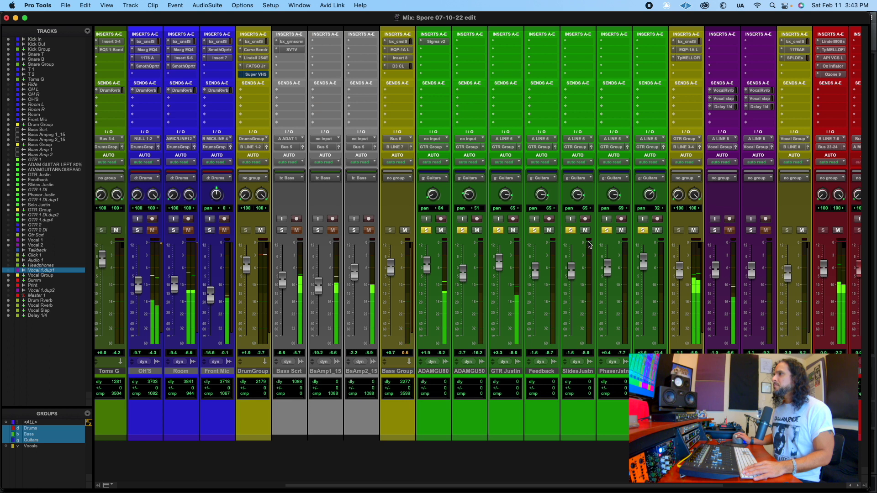
Audition GTR Justin and the two Adam guitar tracks in different solo combinations, and clear all solos when done.
left_click(498, 231)
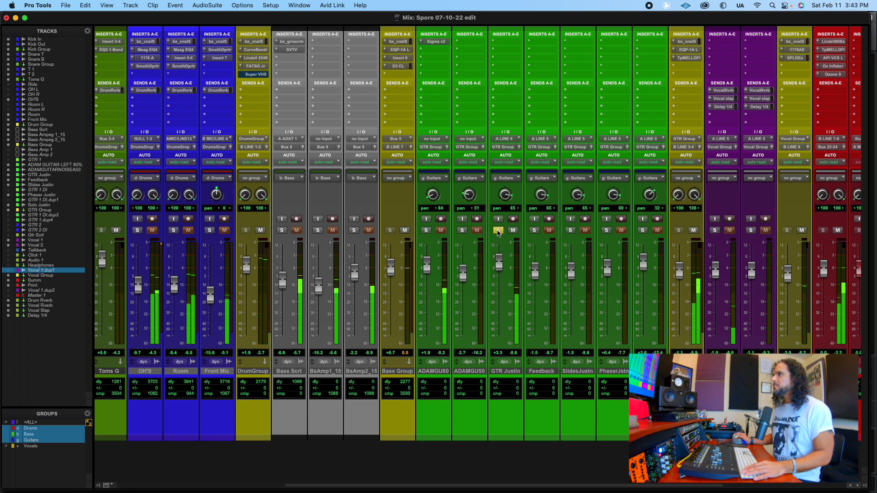
left_click(425, 231)
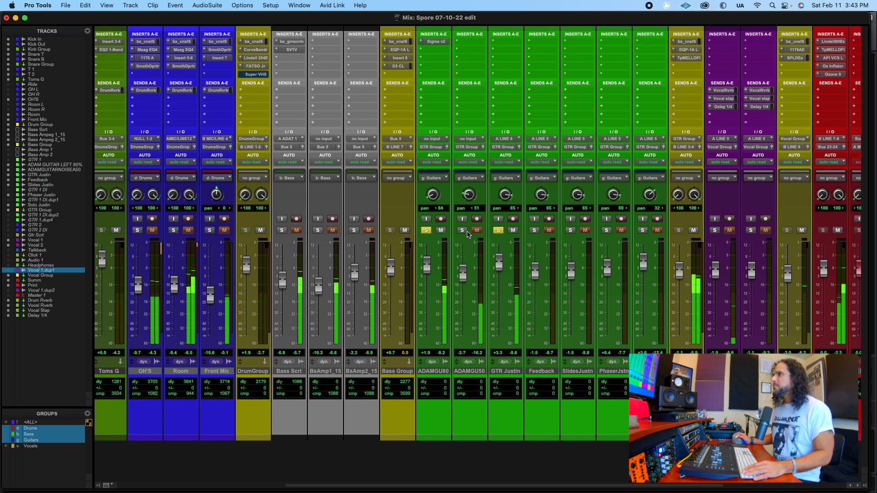
left_click(462, 231)
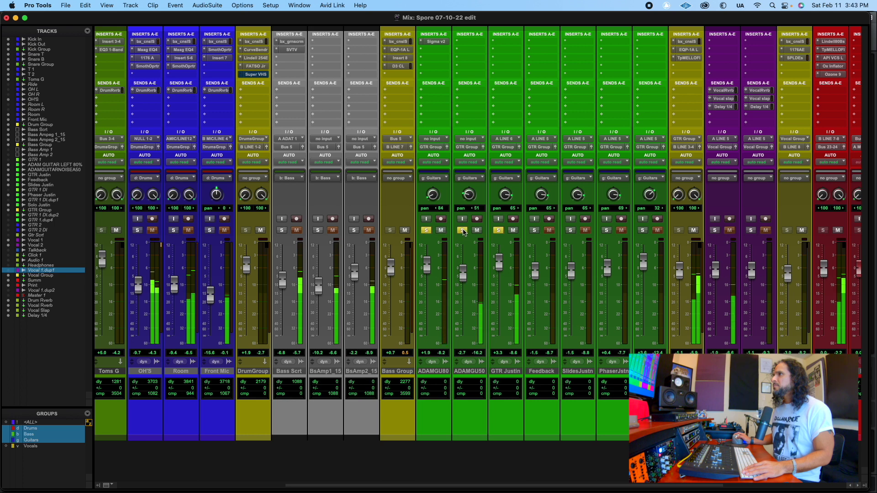
left_click(425, 231)
left_click(499, 231)
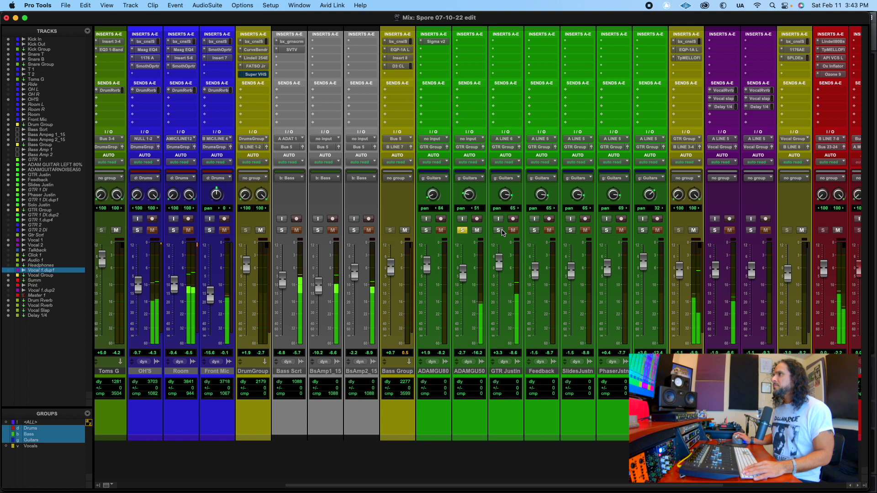
left_click(498, 230)
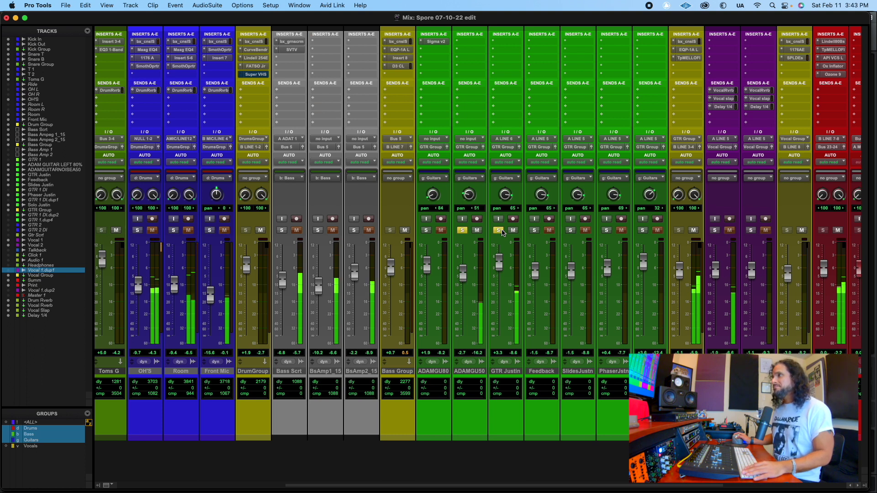
left_click(499, 231, "alt")
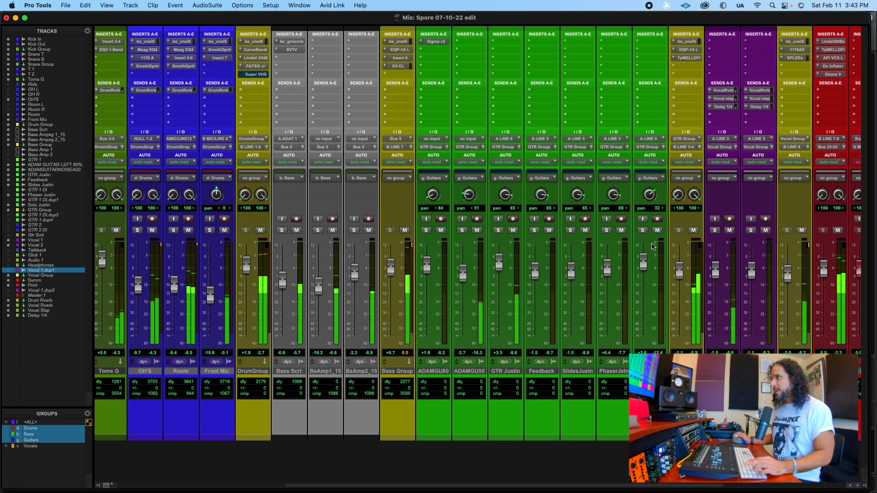
Check the Vocal Group's bx_console SSL 4000 E, UA 1176AE and SPL De-Esser Dual-Band settings, closing the plugin windows when done.
scroll(655, 251, "right", 3)
scroll(655, 251, "right", 2)
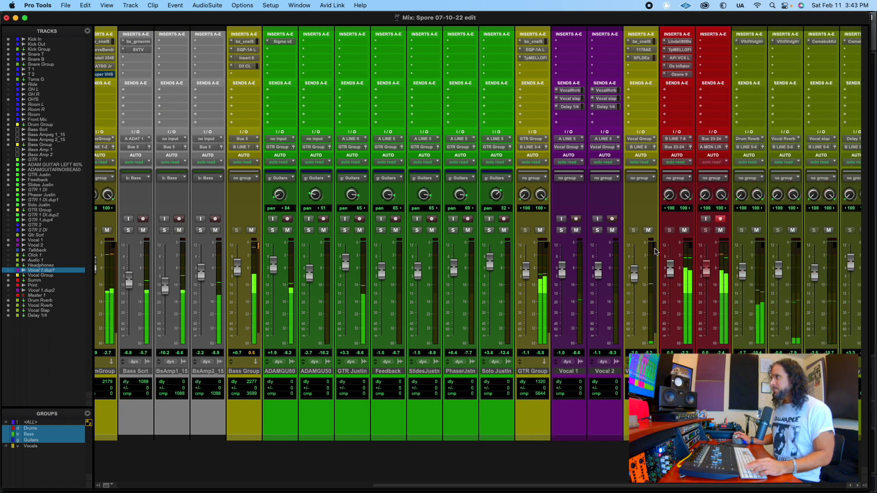
scroll(656, 251, "right", 2)
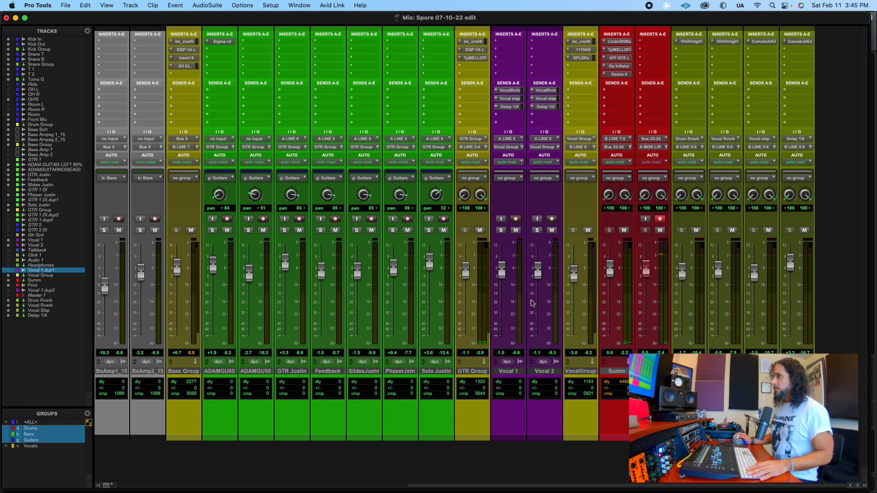
left_click(582, 42)
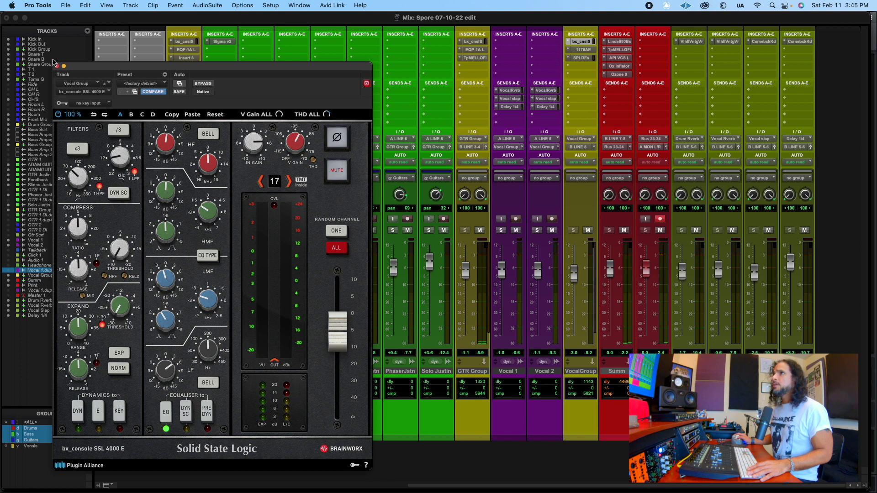
left_click(580, 51)
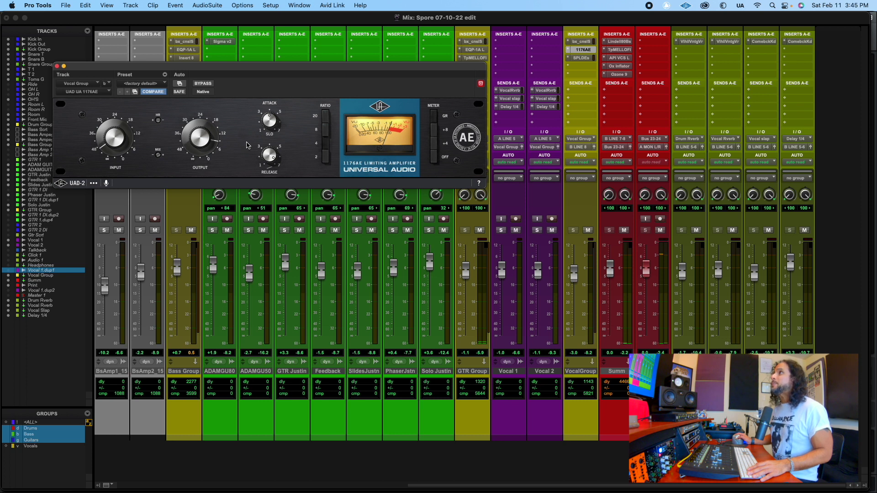
left_click(57, 66)
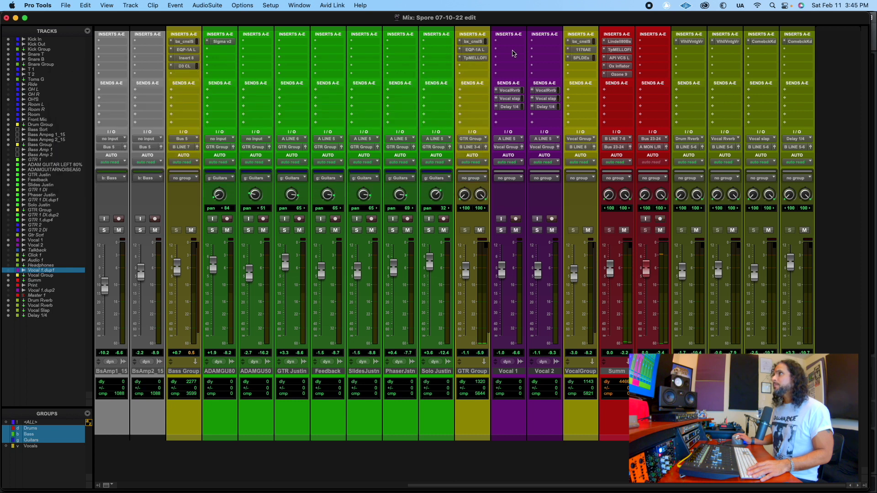
left_click(588, 59)
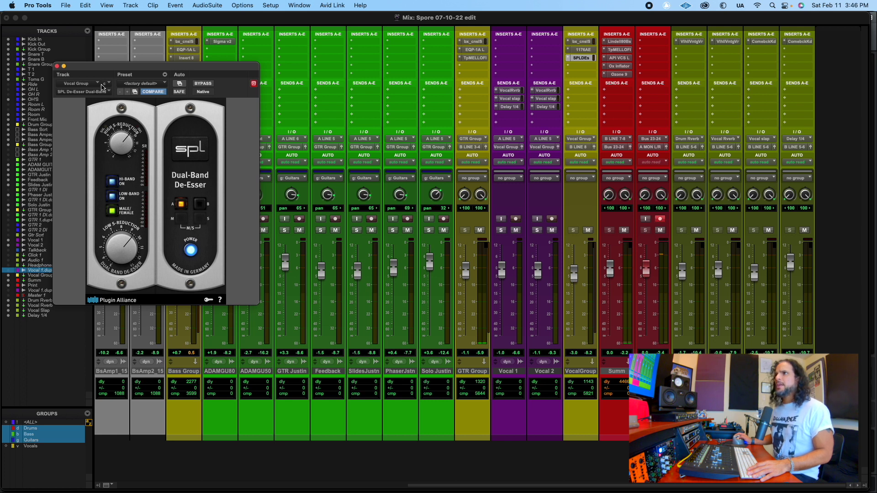
left_click(57, 66)
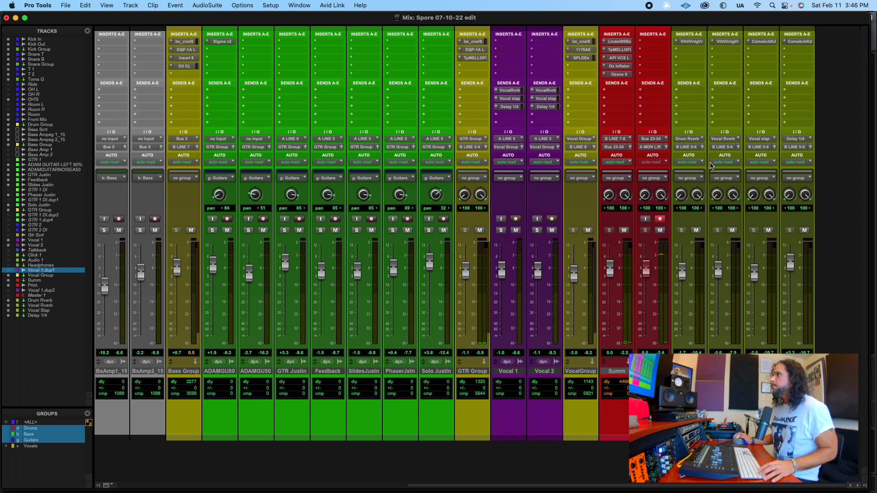
Check the ValhallaVintageVerb on Vocal Rverb and the Comeback Kid delays on Vocal Slap and Delay 1/4, closing their windows.
left_click(730, 42)
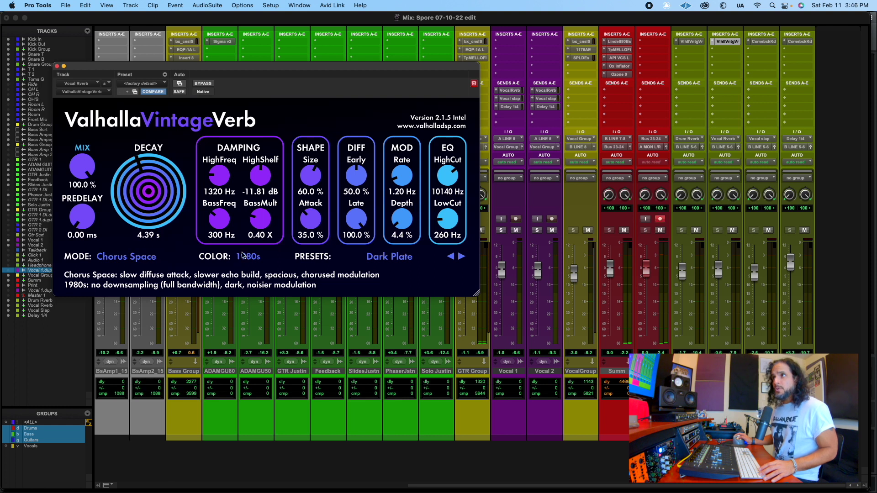
left_click(57, 67)
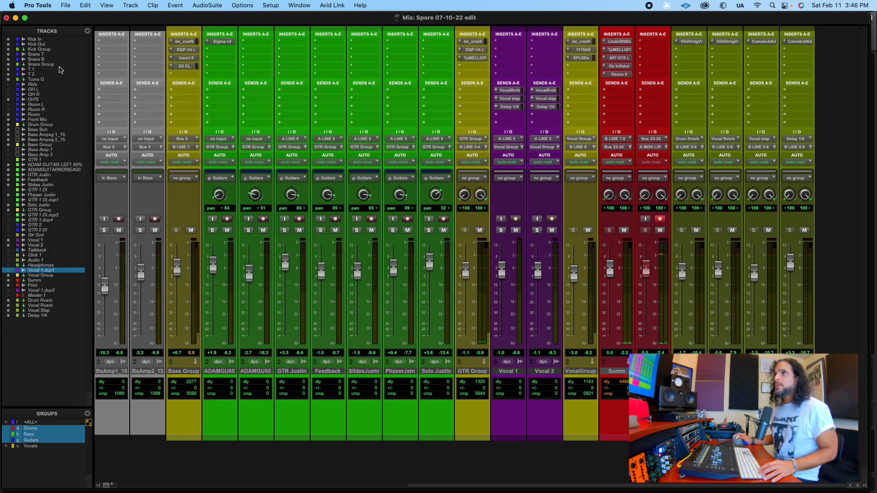
left_click(761, 42)
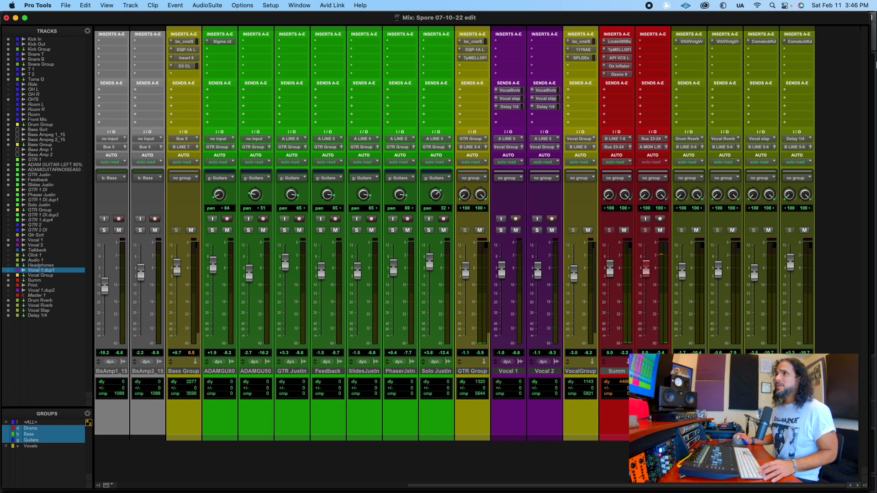
left_click(798, 42)
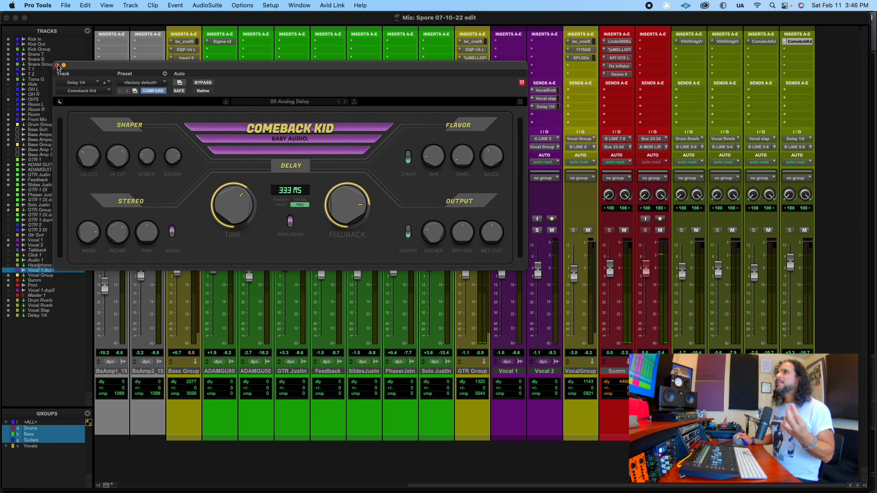
left_click(57, 66)
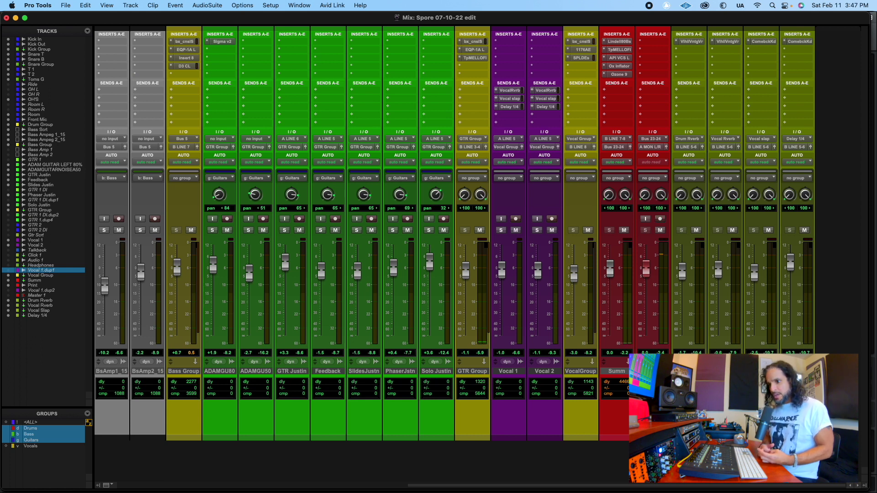
Return to the Edit window, place the cursor at the Disgrace marker and start recording onto the Print track.
key("super+equal")
left_click(516, 303)
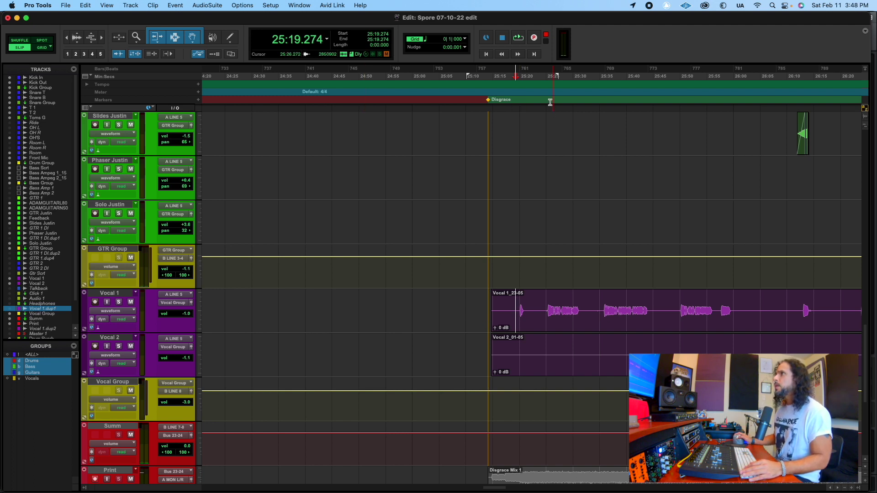
left_click(488, 86)
key("super+space")
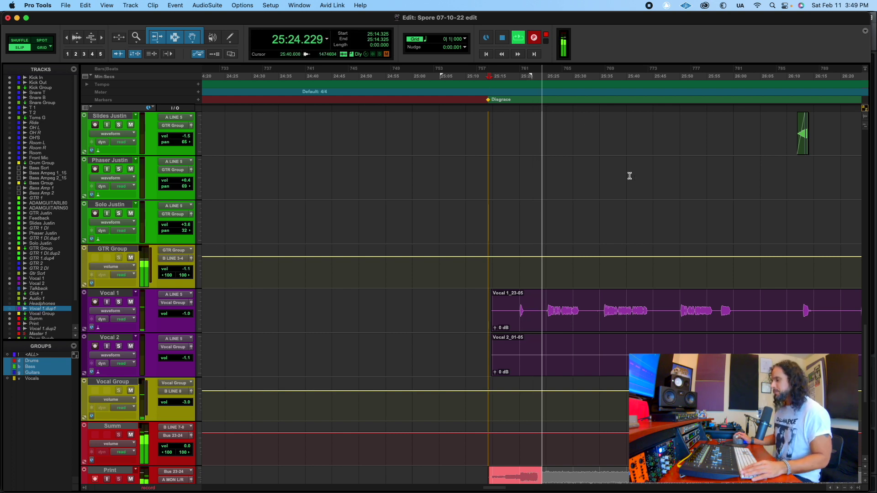
Solo Vocal 1 briefly to hear it alone, return to the full mix and follow its clip along the timeline.
left_click(118, 302)
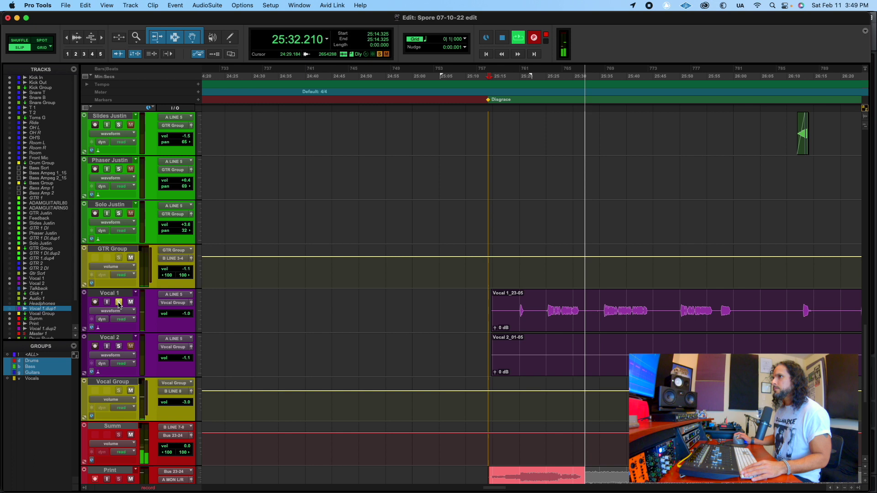
left_click(119, 303)
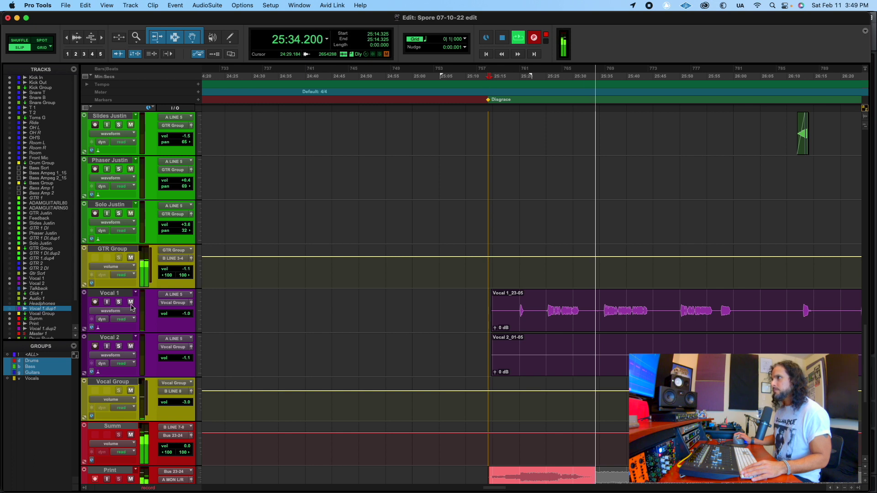
scroll(246, 324, "right", 5)
scroll(246, 324, "right", 1)
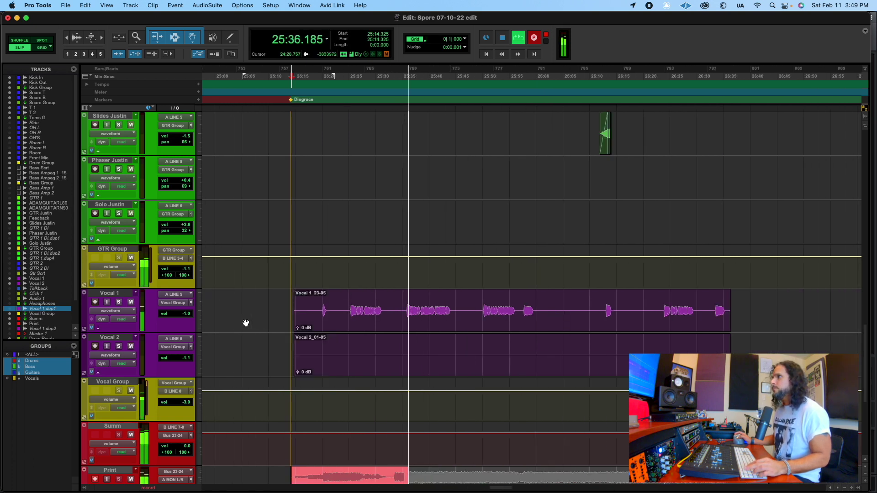
In the Mix window, watch the Vocal Group's SPL De-Esser and 1176AE work during playback, and close the plugin window.
key("super+equal")
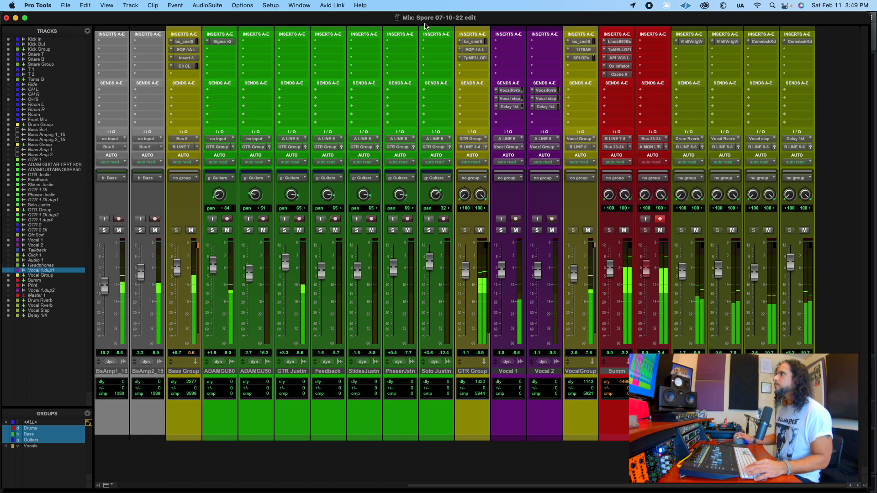
left_click(581, 58)
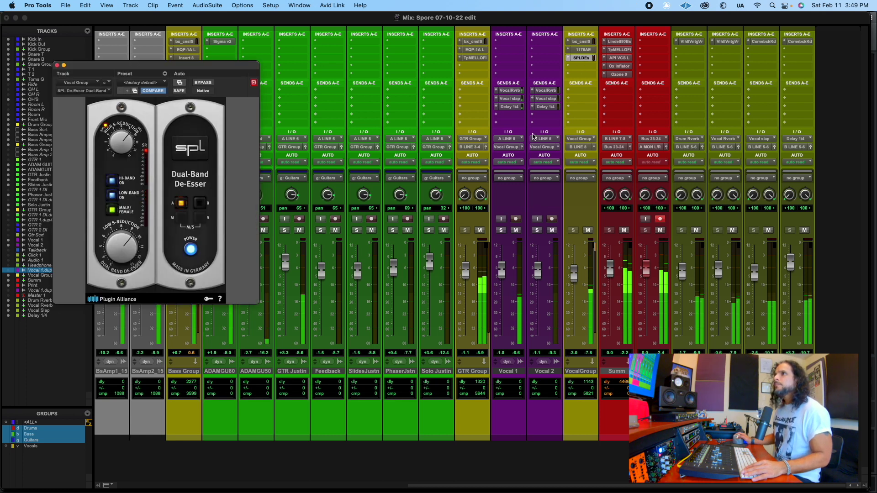
left_click(584, 50)
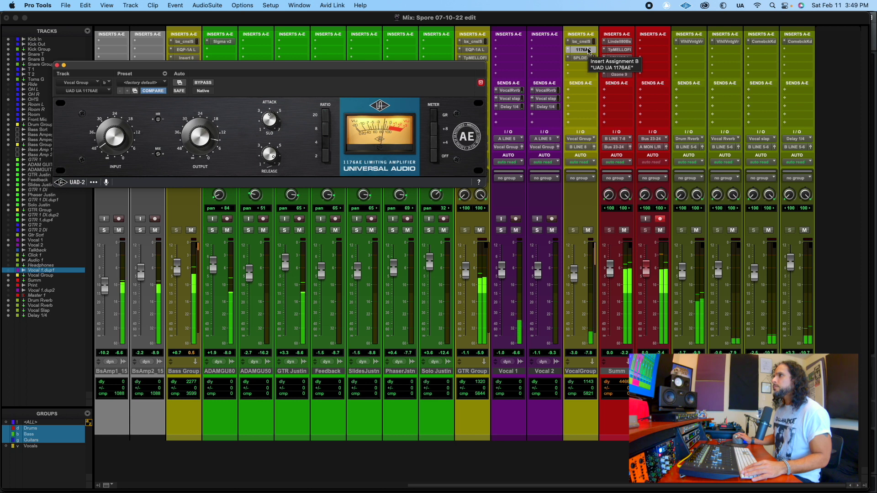
left_click(57, 66)
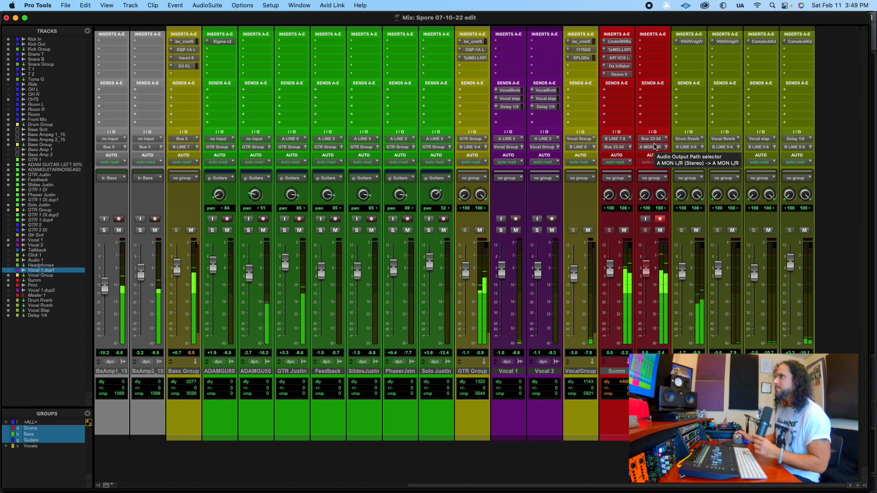
Look over the mixer channels from the drums to the vocals while the song plays.
key("ctrl+Up")
key("ctrl+Up")
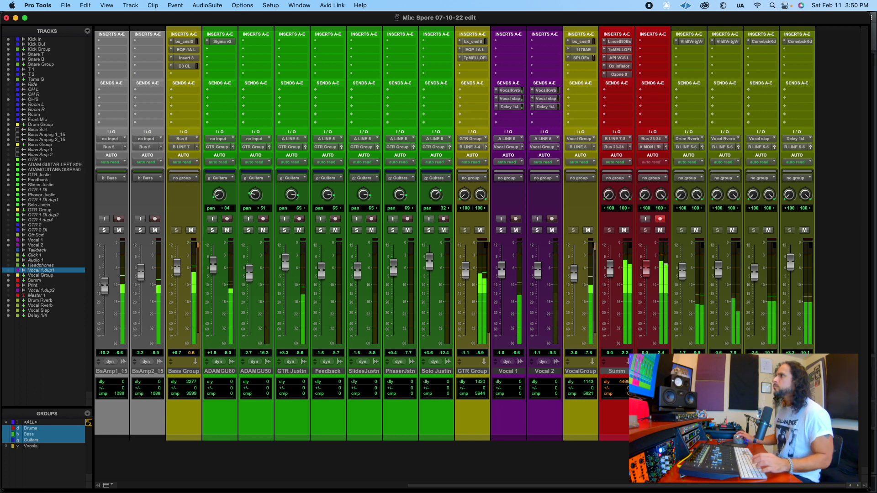
scroll(532, 370, "left", 5)
scroll(532, 370, "left", 3)
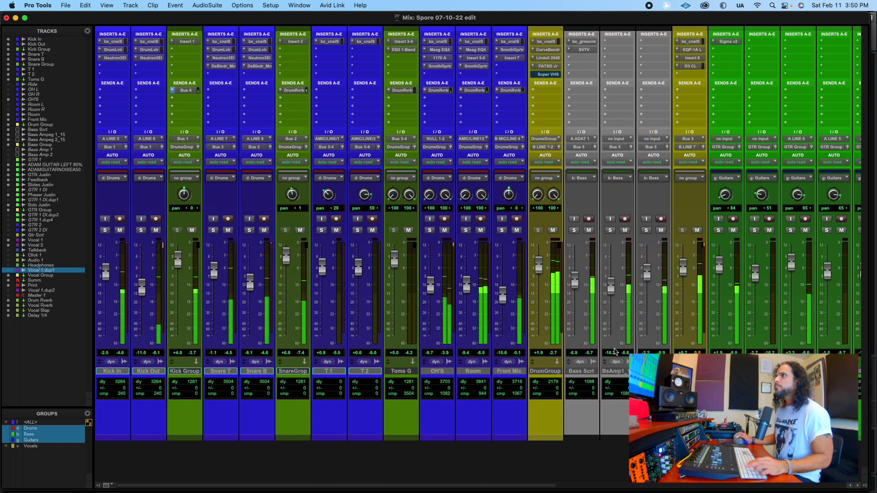
scroll(599, 353, "right", 4)
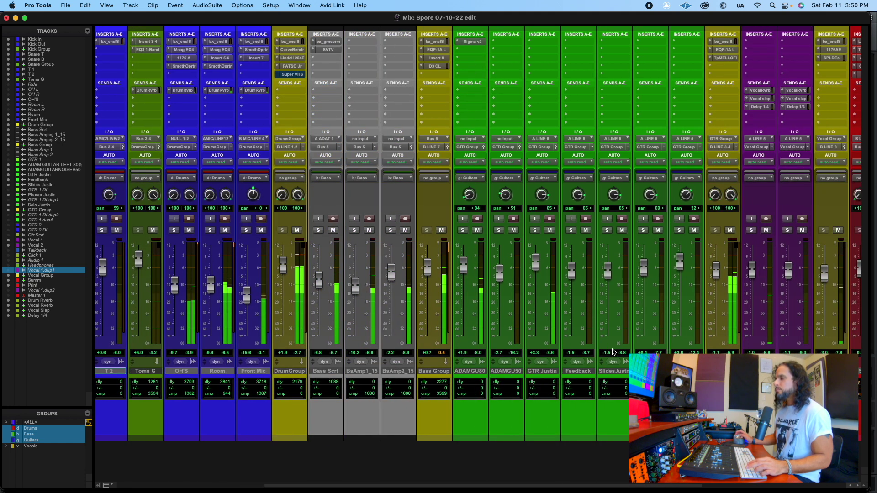
Return to the Edit window, follow the vocal and Print tracks to the end of the song, and stop the transport.
key("super+equal")
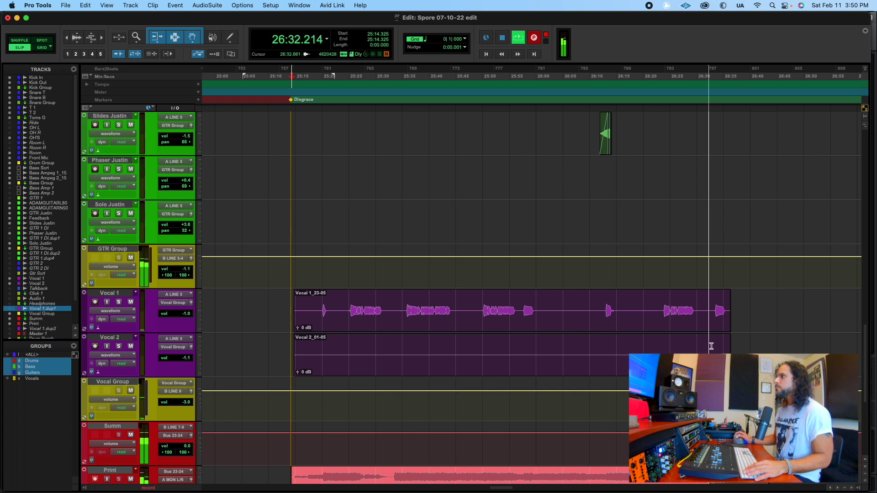
scroll(742, 398, "right", 3)
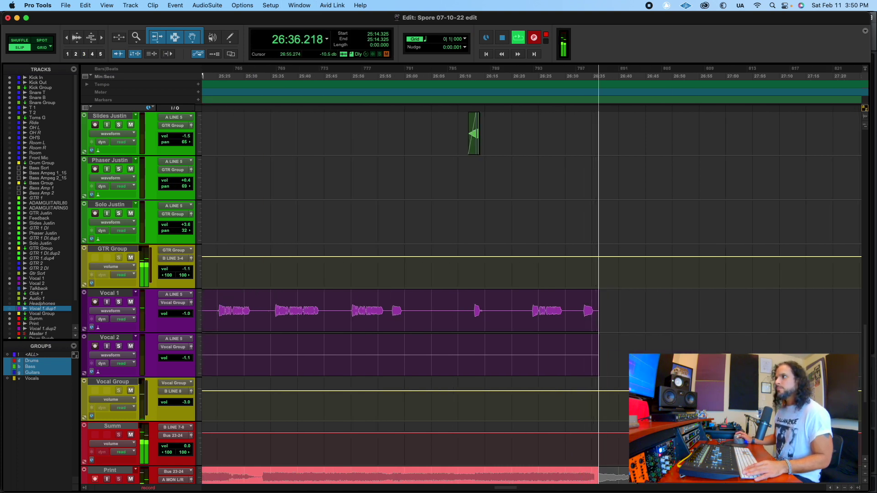
scroll(743, 398, "down", 3)
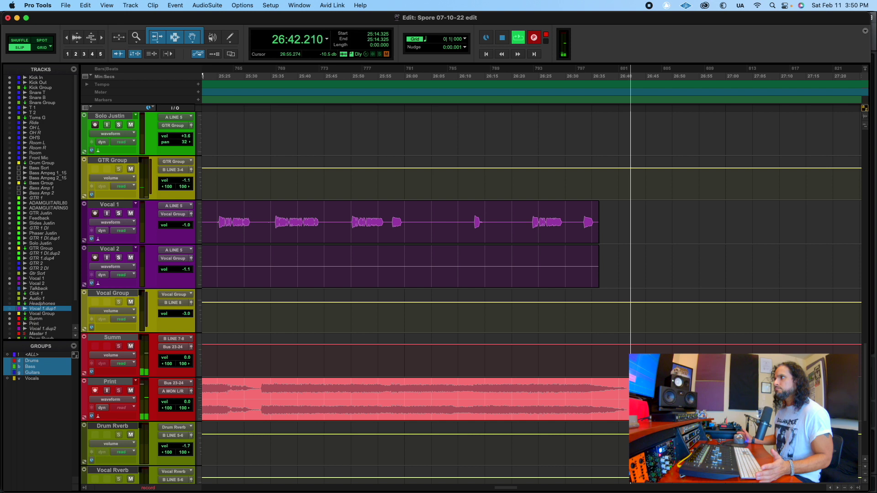
key("space")
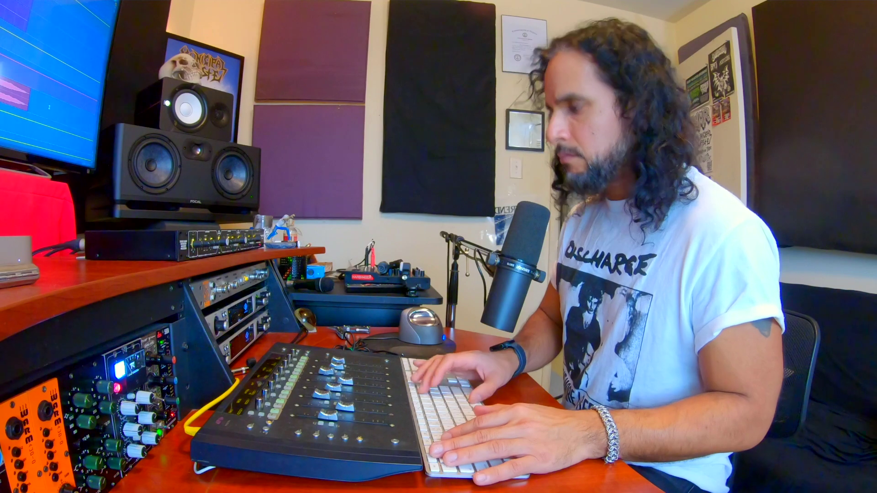